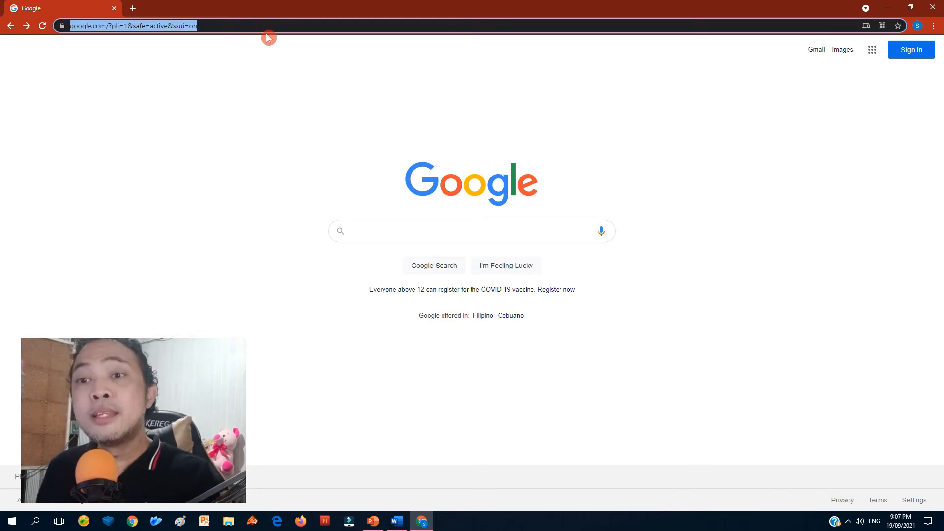
# Go to sites.google.com and create a new blank site
pyautogui.write('sites.google.com')
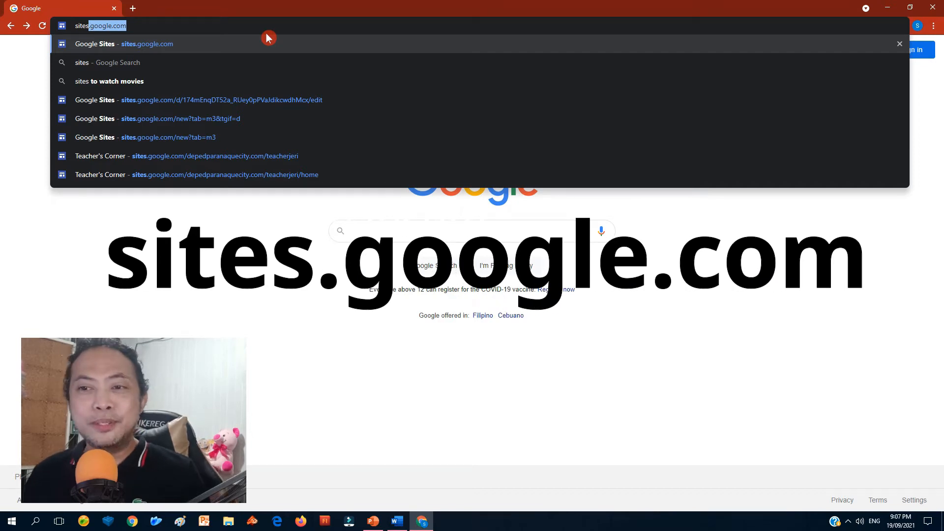
pyautogui.press('Return')
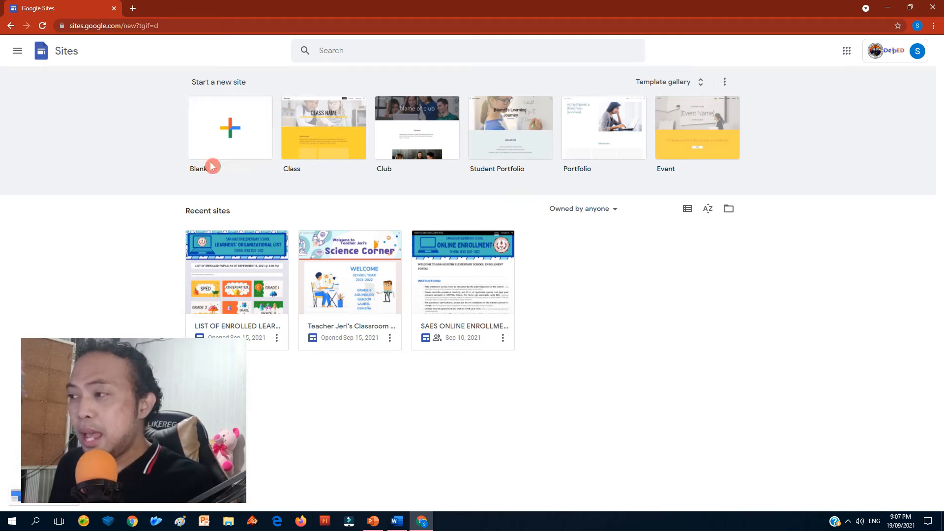
pyautogui.click(845, 54)
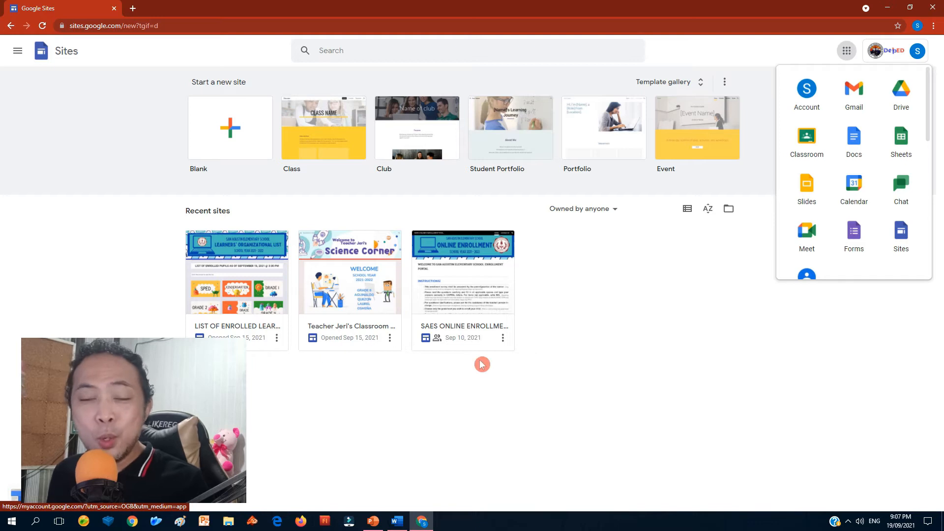
pyautogui.click(229, 138)
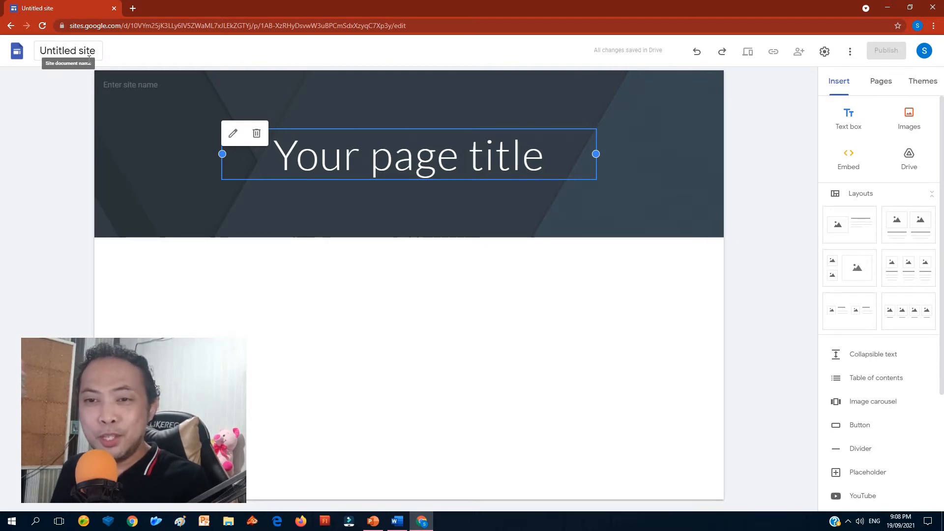
# Rename the untitled site document to the teacher's name followed by "LMS"
pyautogui.click(64, 51)
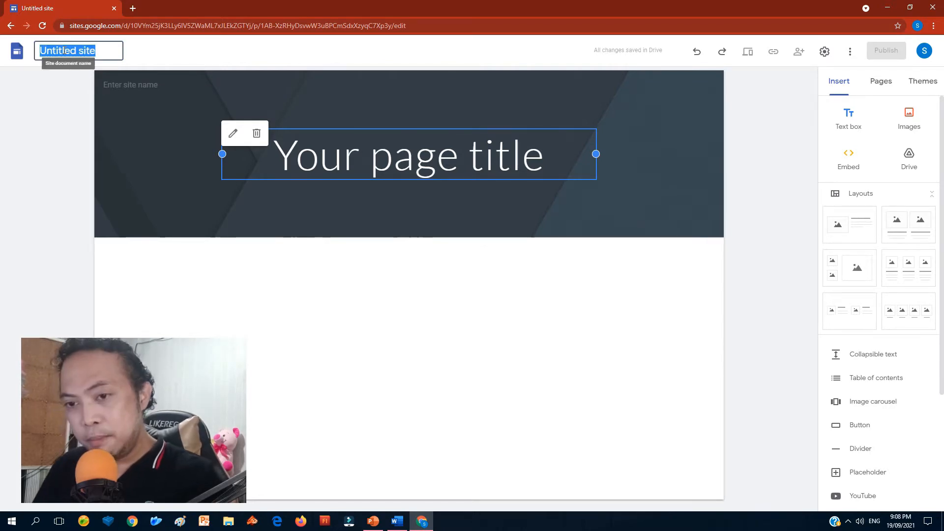
pyautogui.write('Te')
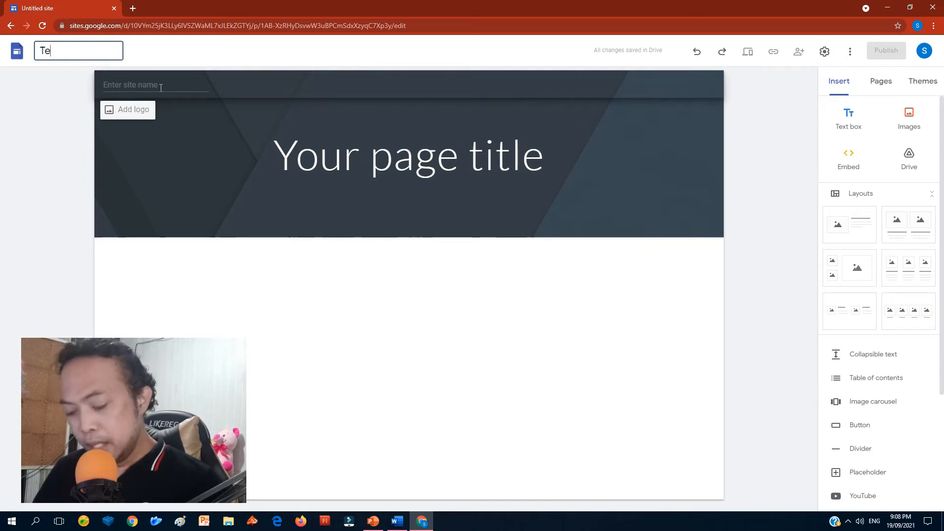
pyautogui.write("acher Jeri's ")
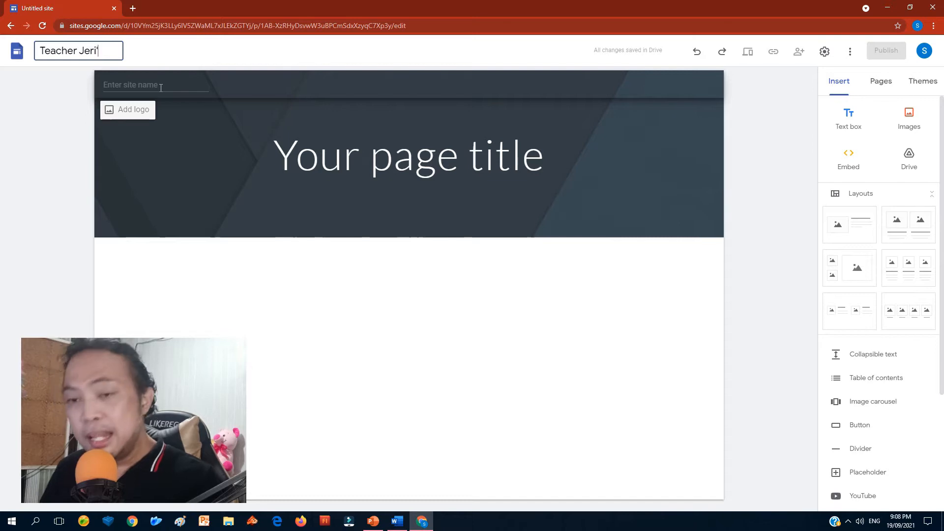
pyautogui.write('LMS')
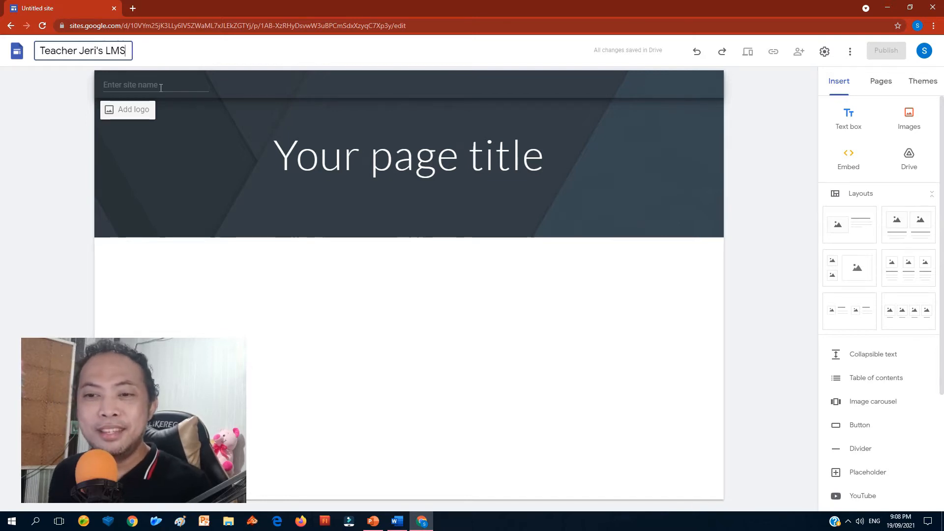
pyautogui.click(44, 197)
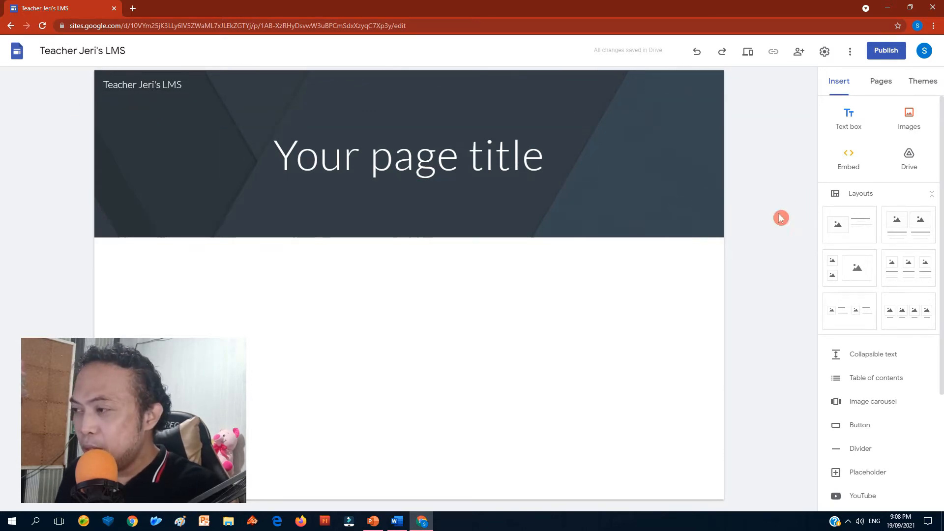
# Try the image-beside-text layout and the two-stacked-images-beside-large-image layout below the header, deleting each section after viewing it
pyautogui.click(834, 98)
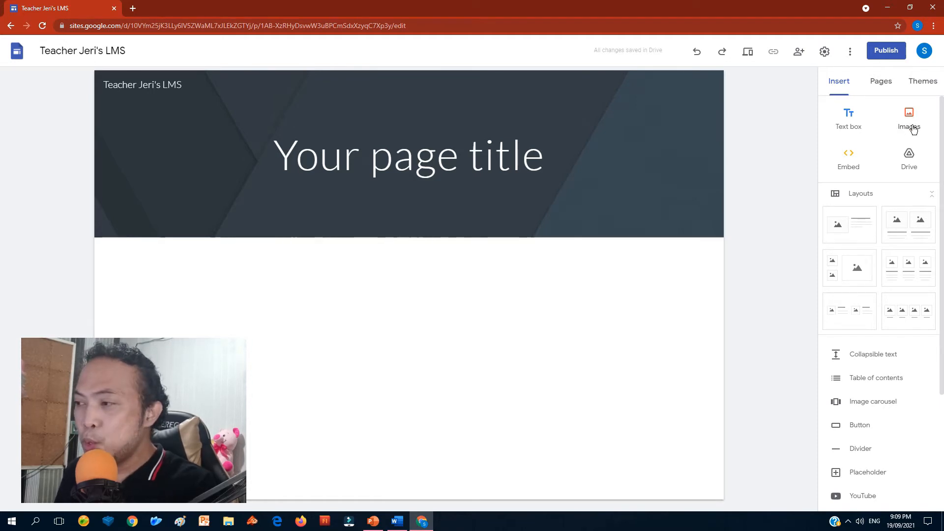
pyautogui.scroll(-1, 881, 135)
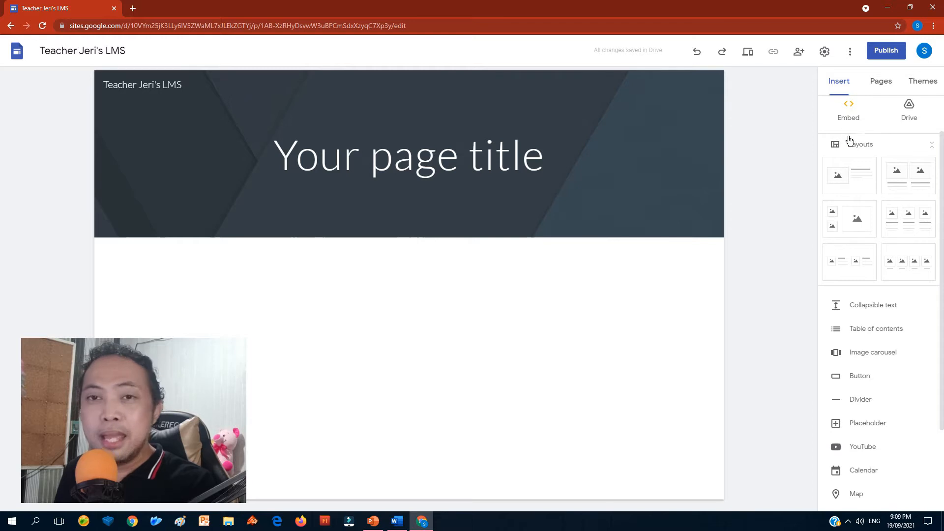
pyautogui.scroll(1, 850, 143)
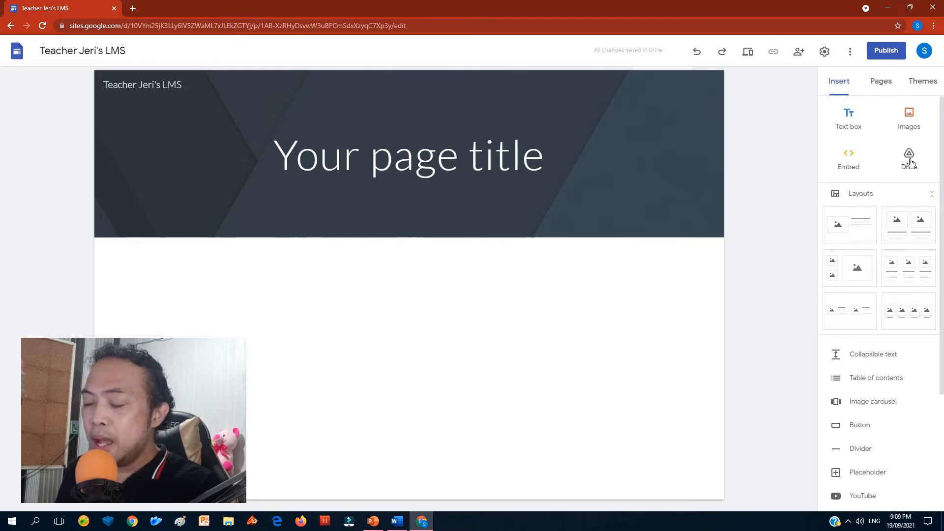
pyautogui.scroll(-1, 909, 160)
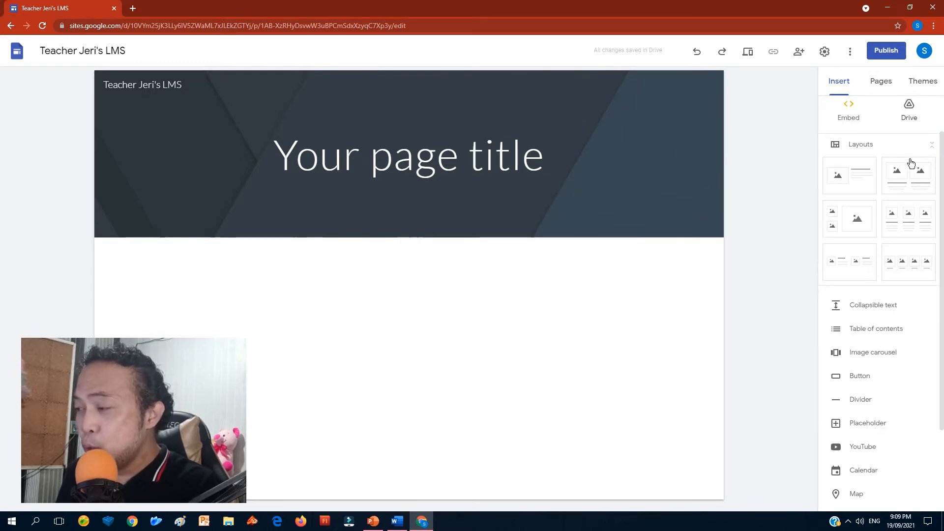
pyautogui.click(851, 191)
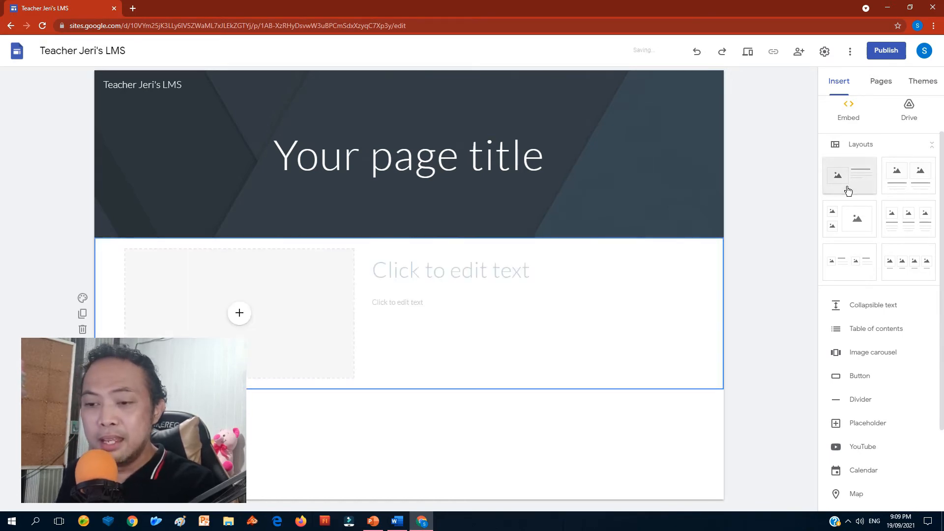
pyautogui.click(239, 317)
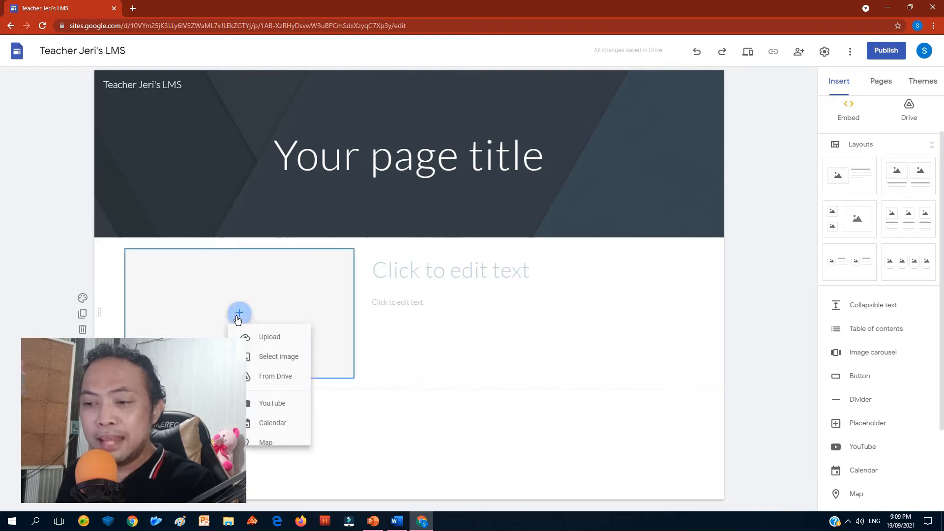
pyautogui.click(429, 313)
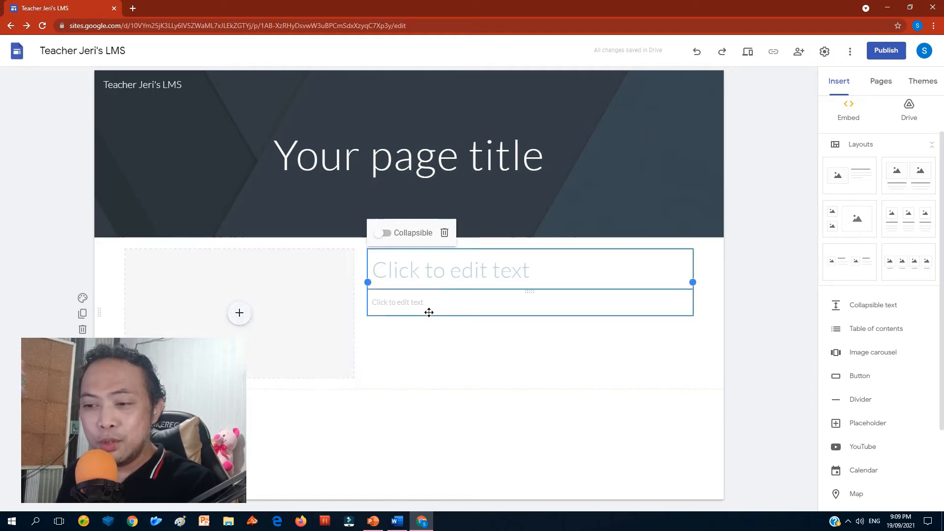
pyautogui.click(83, 330)
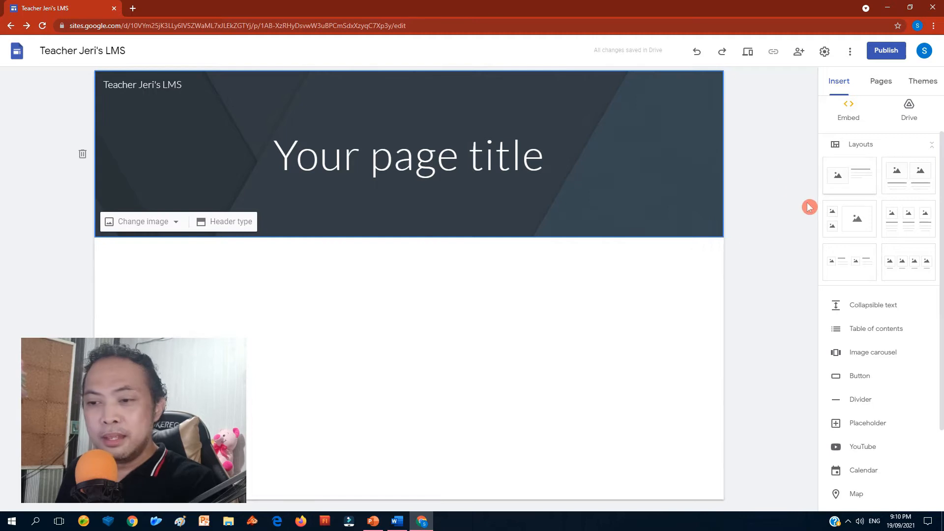
pyautogui.click(841, 228)
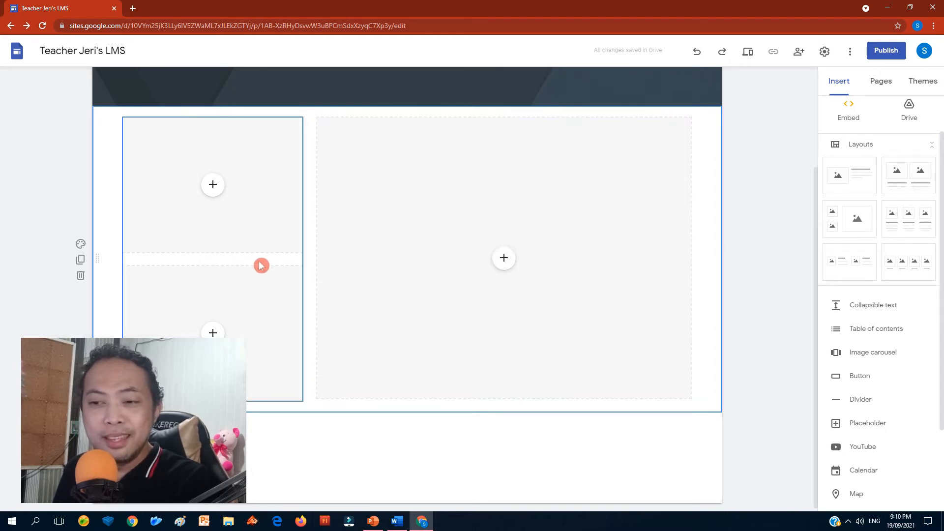
pyautogui.click(81, 278)
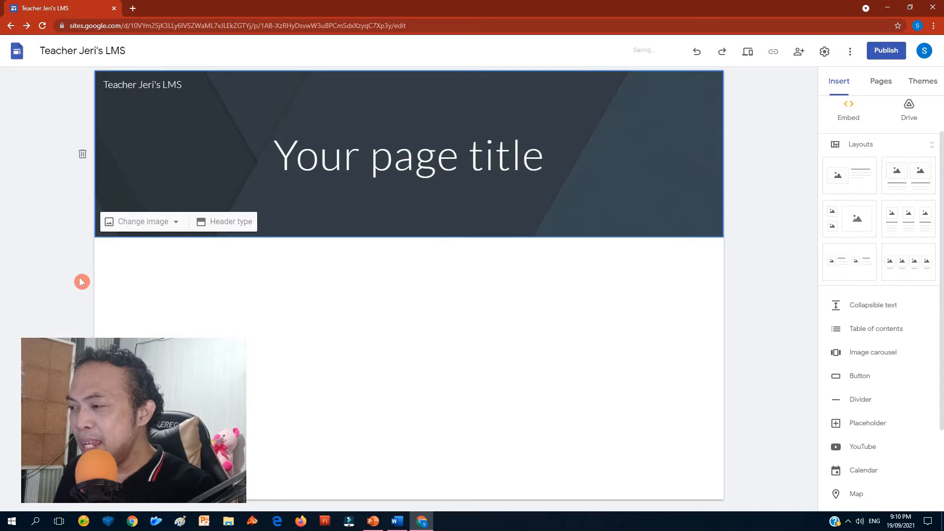
pyautogui.scroll(-2, 868, 258)
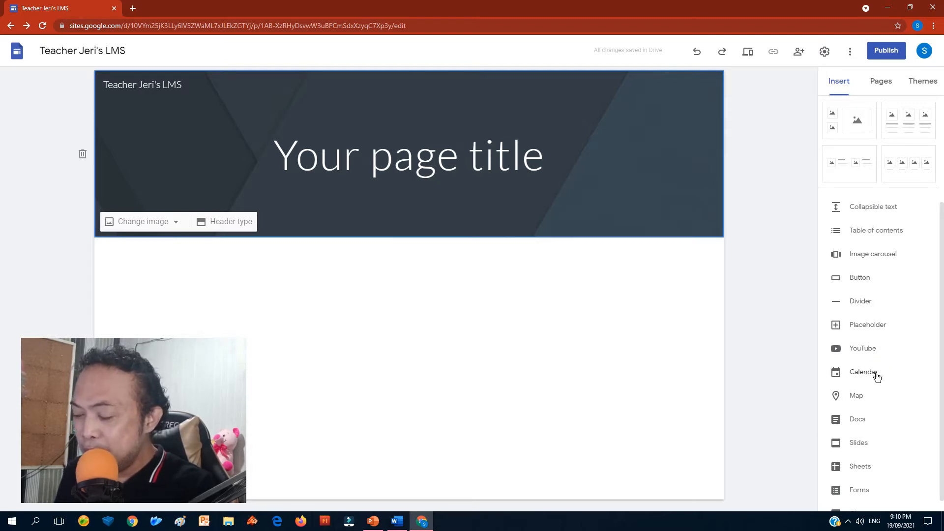
pyautogui.scroll(-1, 877, 377)
pyautogui.scroll(-1, 877, 378)
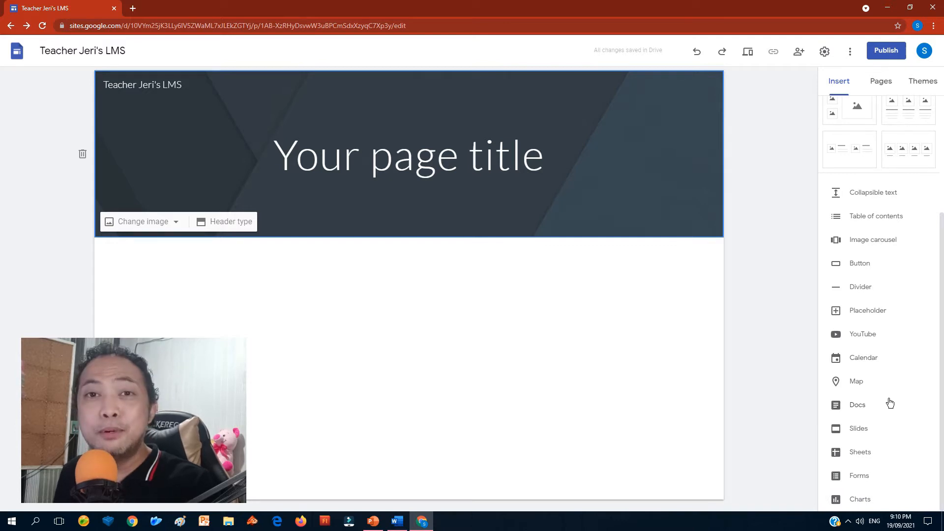
pyautogui.click(775, 382)
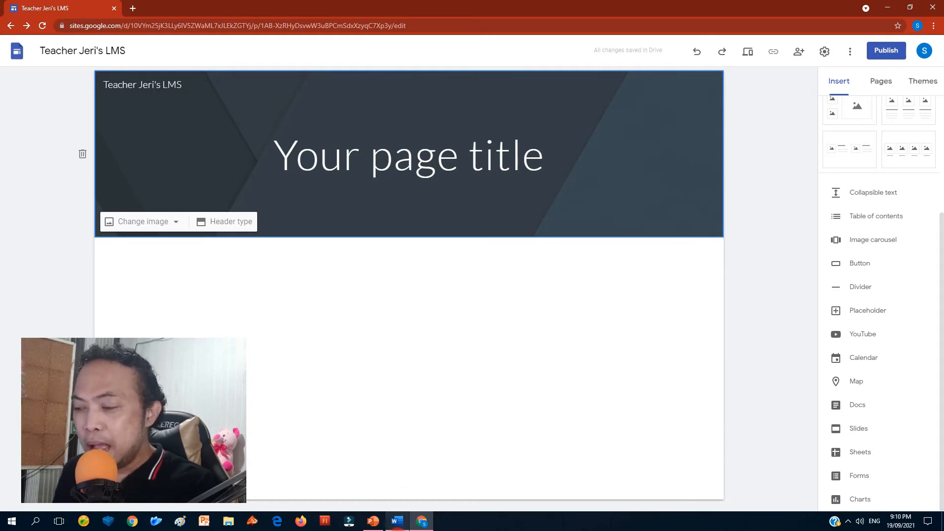
# Switch to the Word document "Content of Classroom LMS" and review the list of virtual classroom contents, highlighting its Teacher's Message item
pyautogui.click(400, 523)
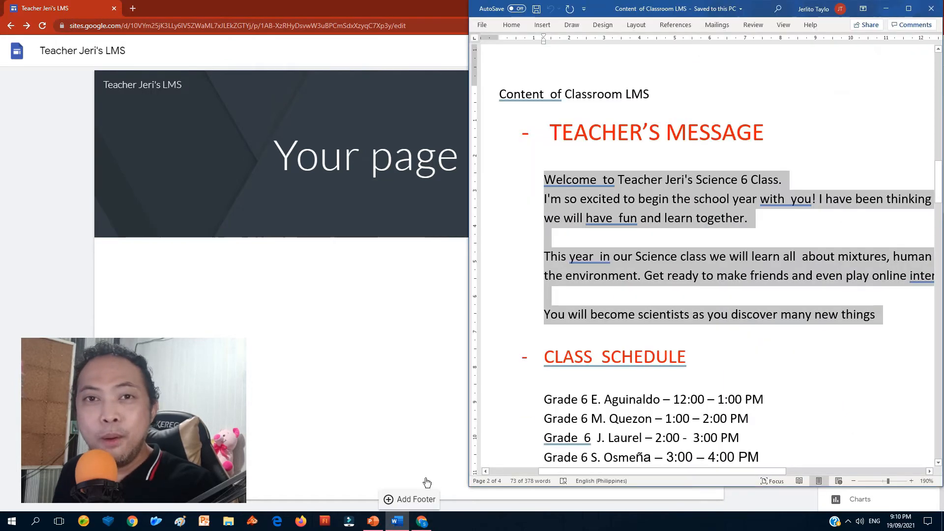
pyautogui.click(794, 346)
pyautogui.scroll(8, 794, 345)
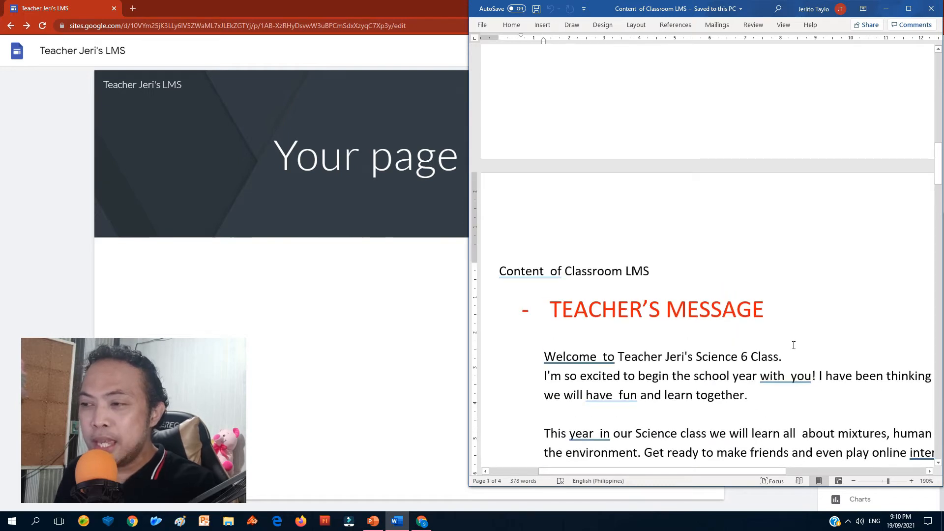
pyautogui.scroll(10, 794, 345)
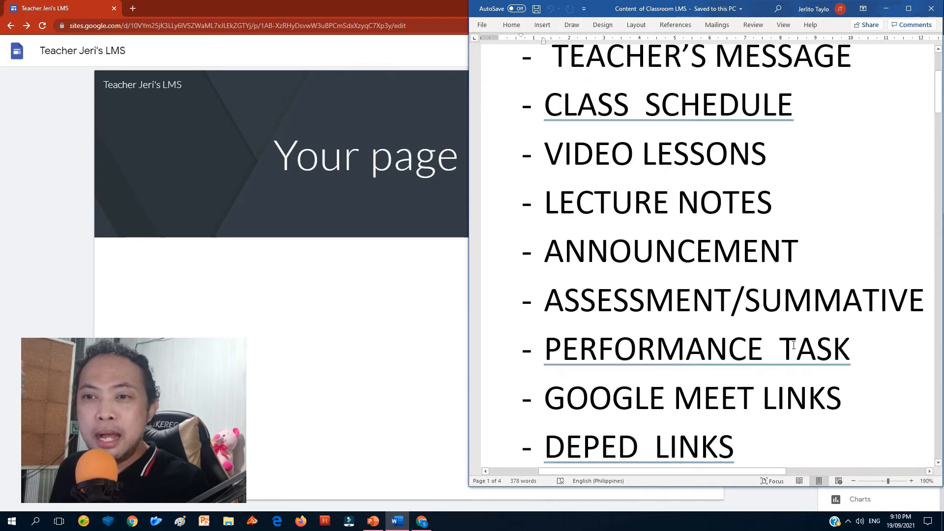
pyautogui.scroll(1, 794, 345)
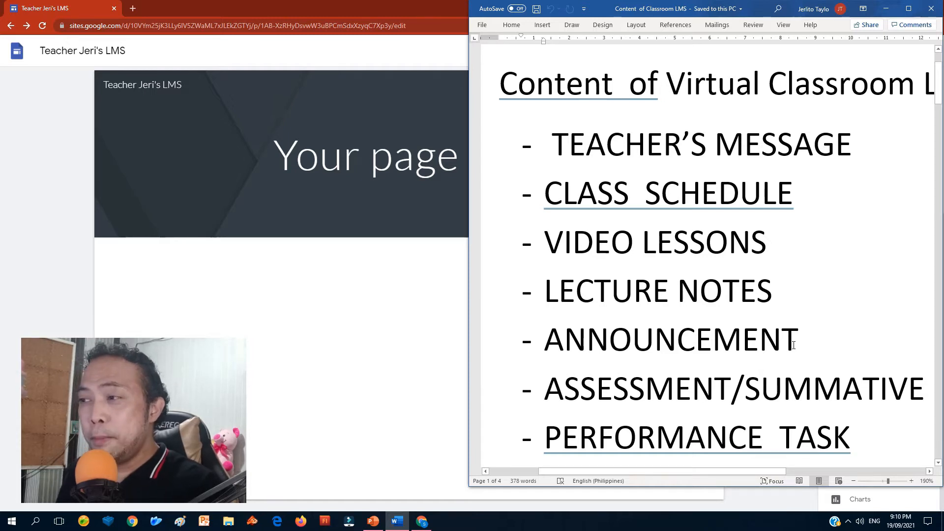
pyautogui.scroll(-1, 794, 345)
pyautogui.scroll(1, 794, 346)
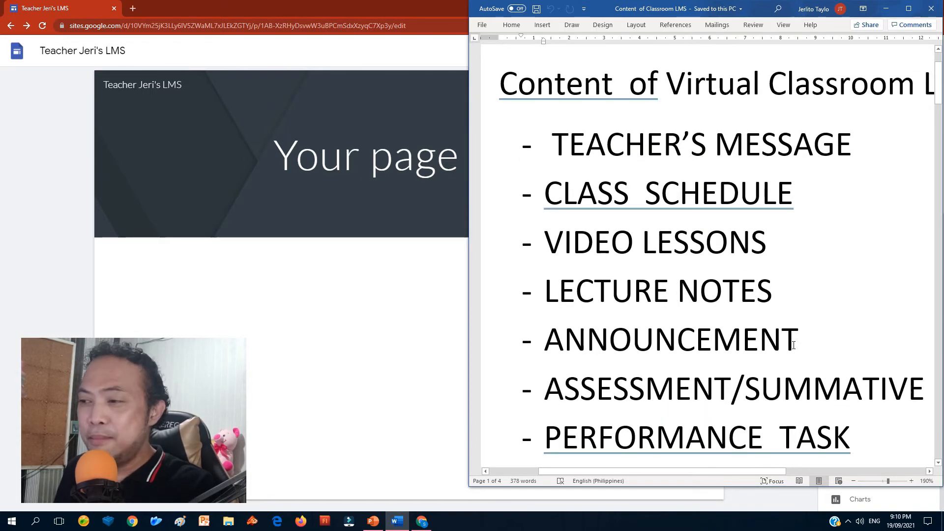
pyautogui.scroll(-1, 794, 345)
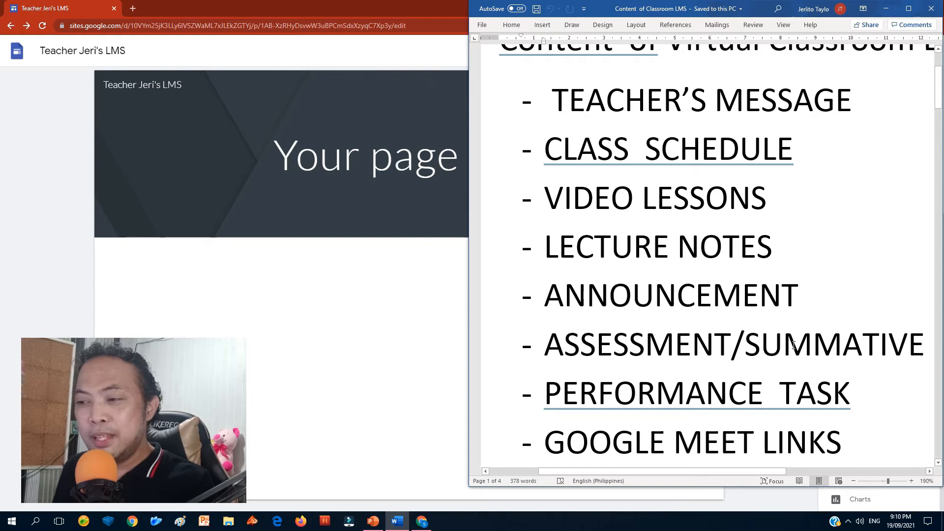
pyautogui.scroll(-2, 794, 345)
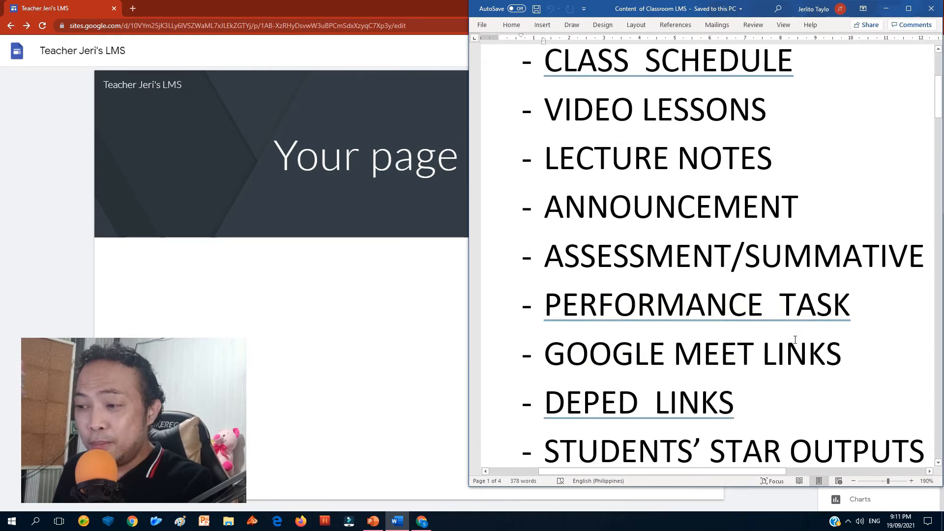
pyautogui.scroll(-1, 796, 339)
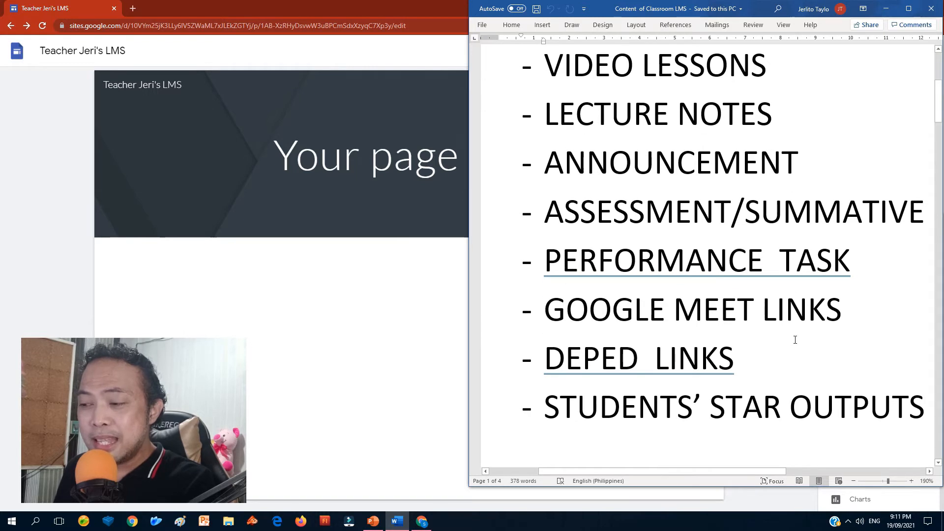
pyautogui.scroll(-1, 796, 340)
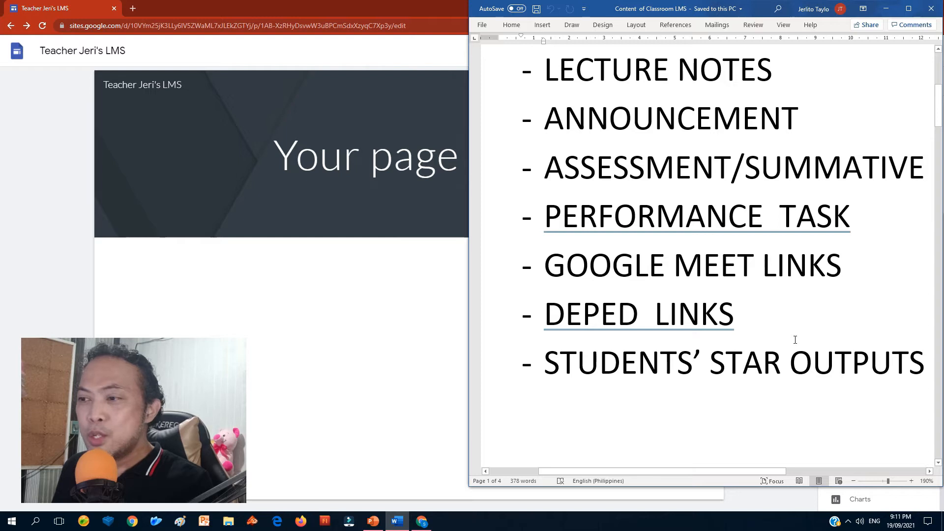
pyautogui.scroll(4, 788, 192)
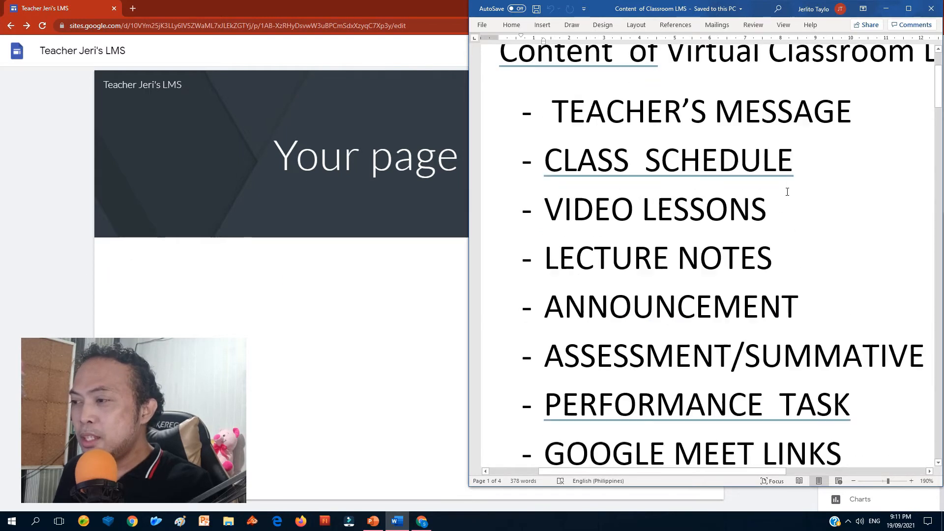
pyautogui.scroll(1, 788, 192)
pyautogui.tripleClick(675, 163)
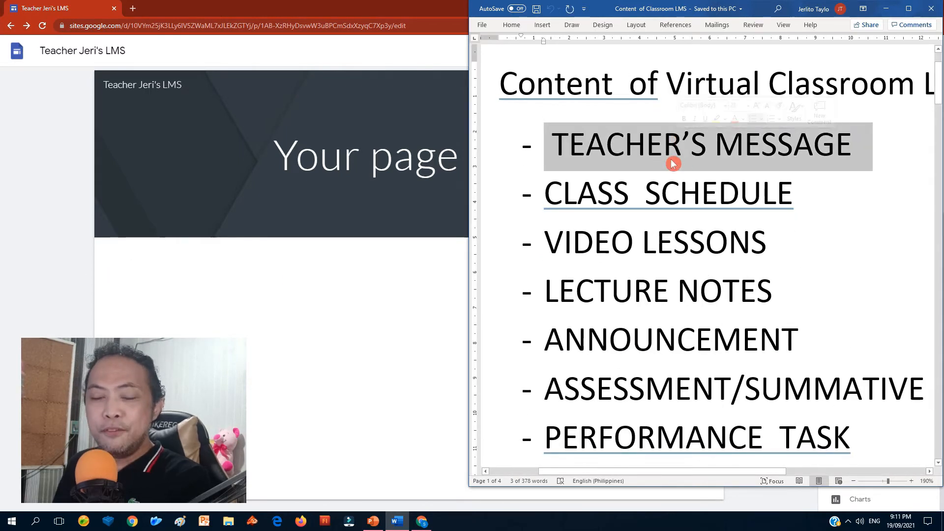
# Switch back to the Google Sites editor and replace the home page title placeholder with "Teacher's Message"
pyautogui.click(32, 213)
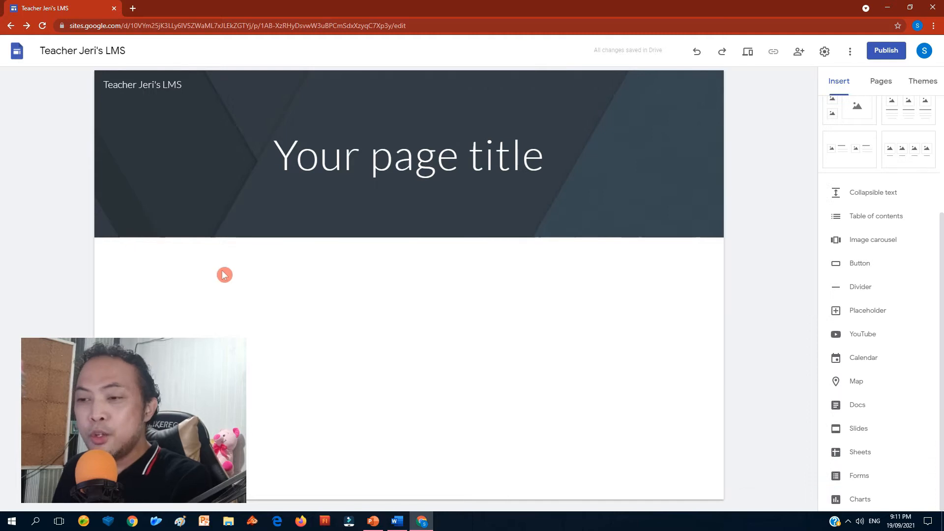
pyautogui.tripleClick(424, 167)
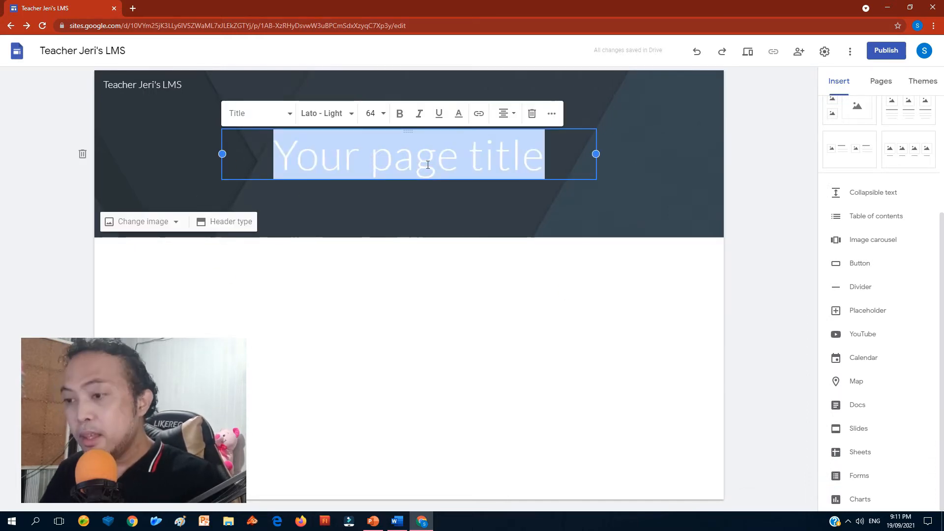
pyautogui.write('Teacher')
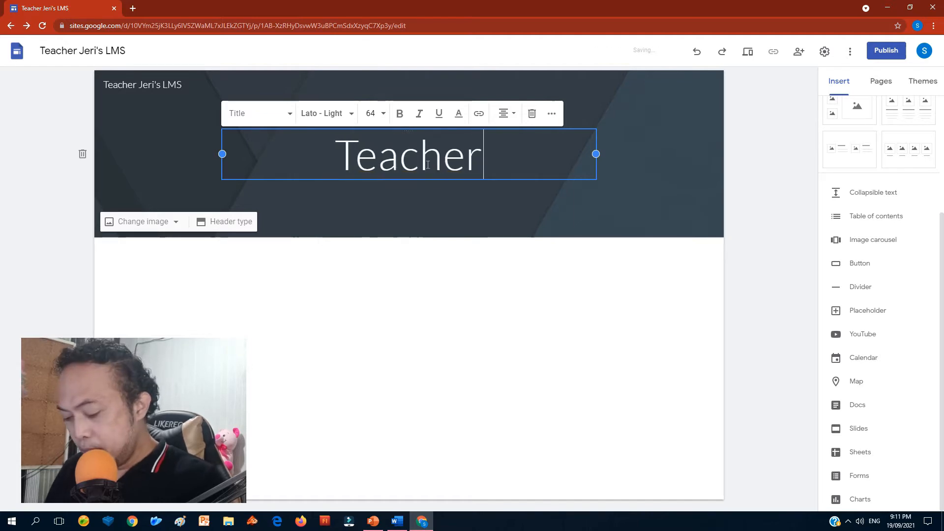
pyautogui.write("'s M")
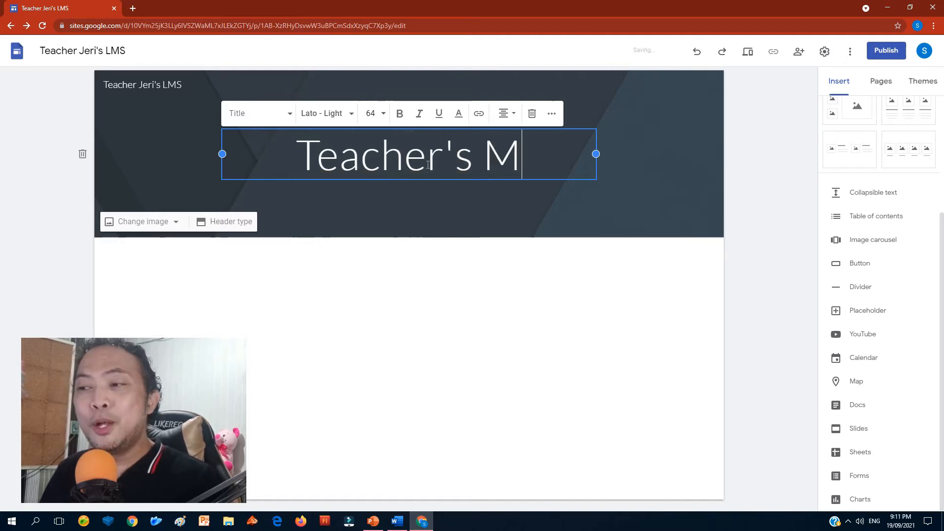
pyautogui.write('essage')
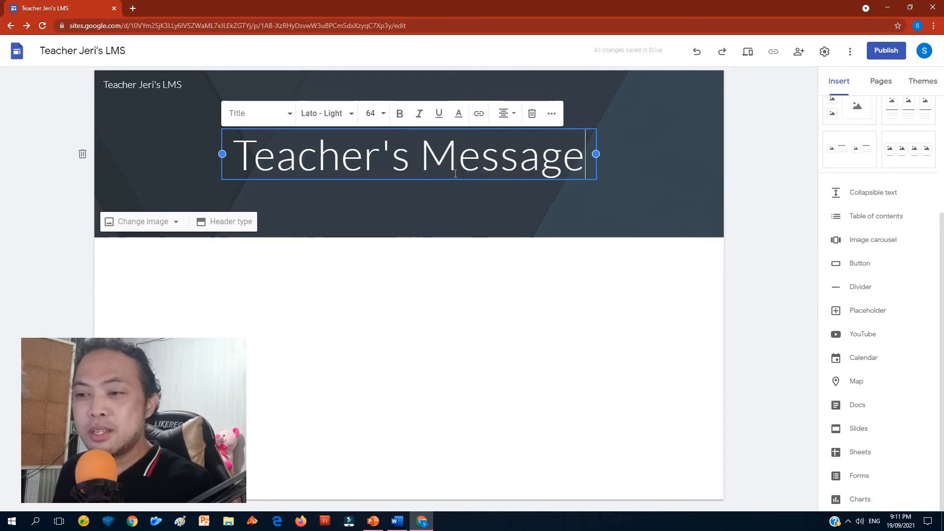
# Set the "Teacher's Message" title to font size 37 and make it bold and italic
pyautogui.tripleClick(449, 163)
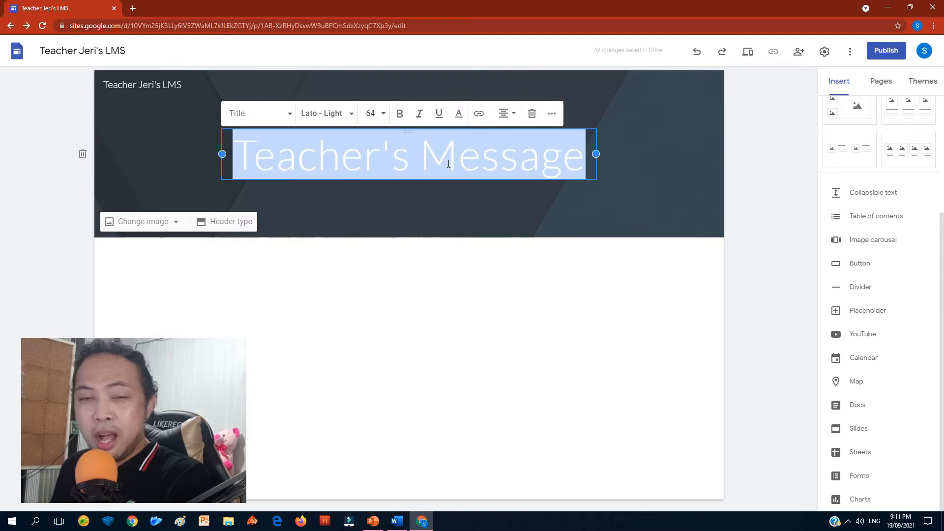
pyautogui.click(371, 114)
pyautogui.write('37')
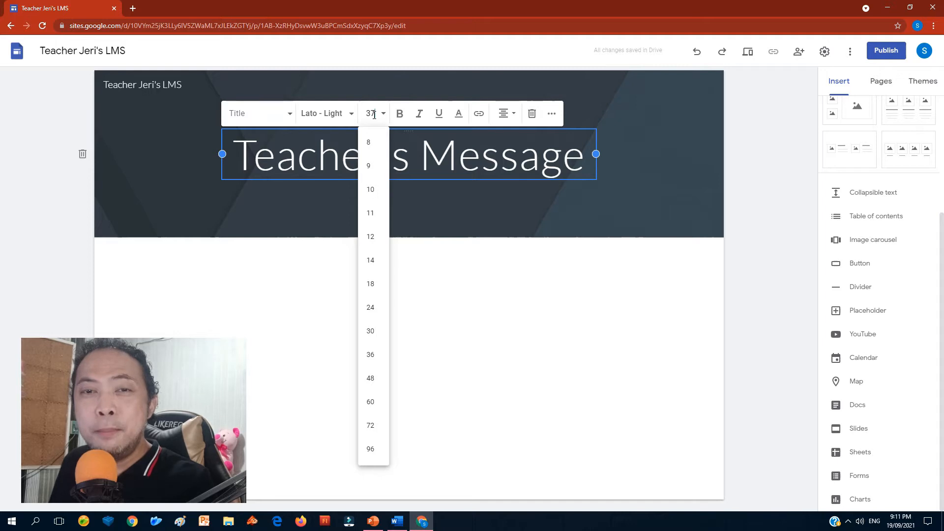
pyautogui.press('Return')
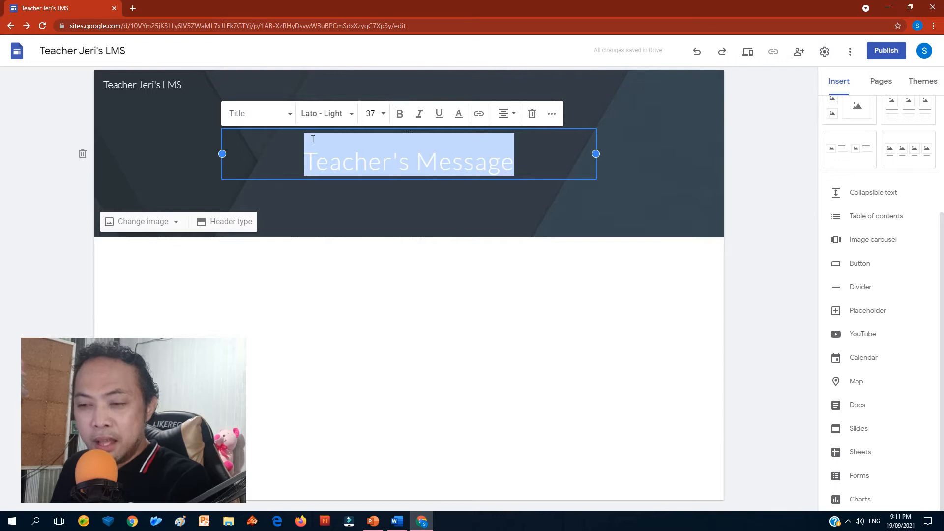
pyautogui.click(400, 117)
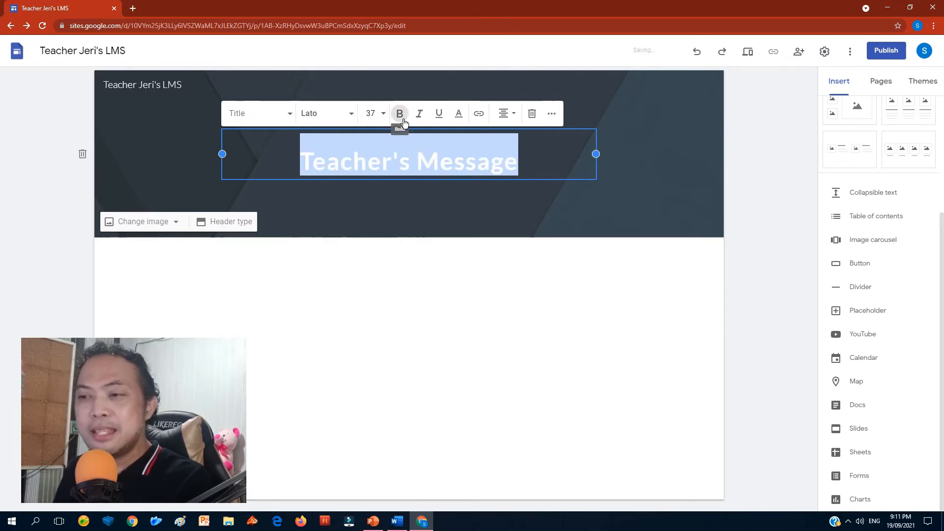
pyautogui.click(419, 115)
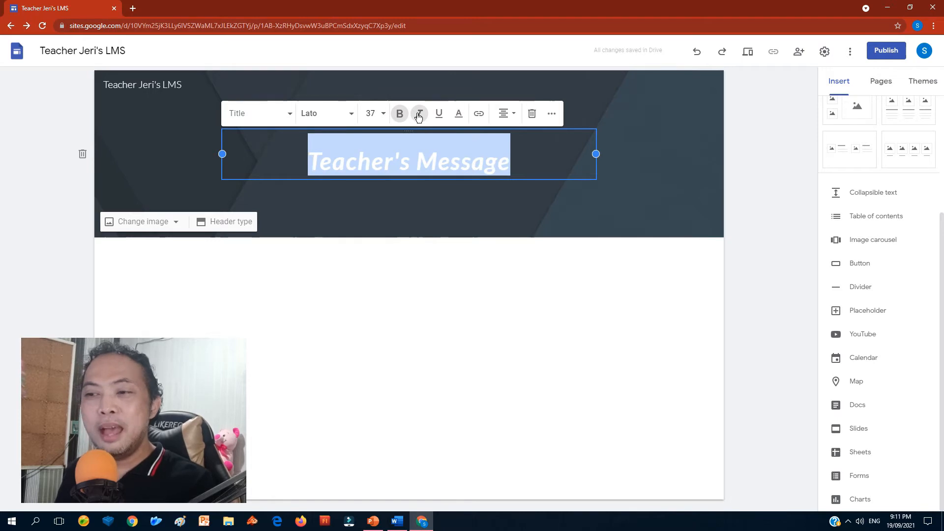
pyautogui.click(717, 235)
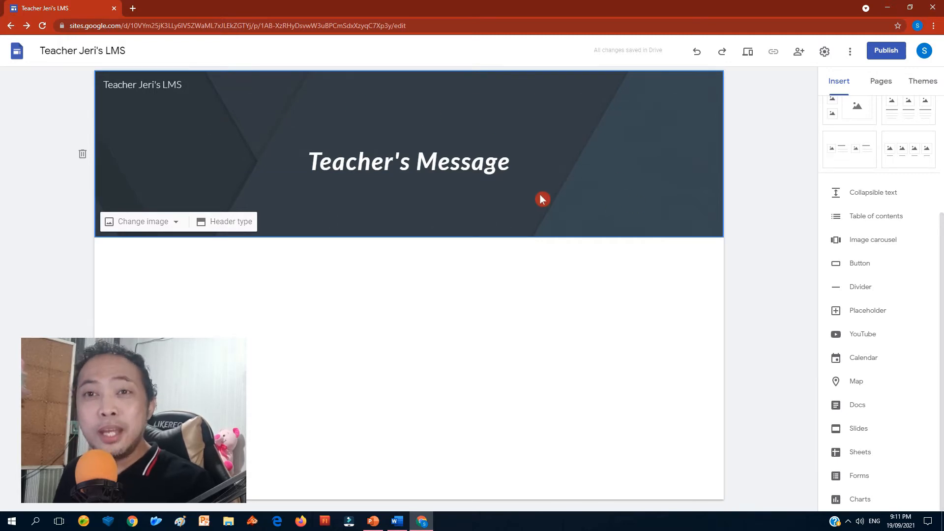
# Change the header image to the gallery photo of a blue notebook with a pen, and remove its readability adjustment
pyautogui.click(166, 225)
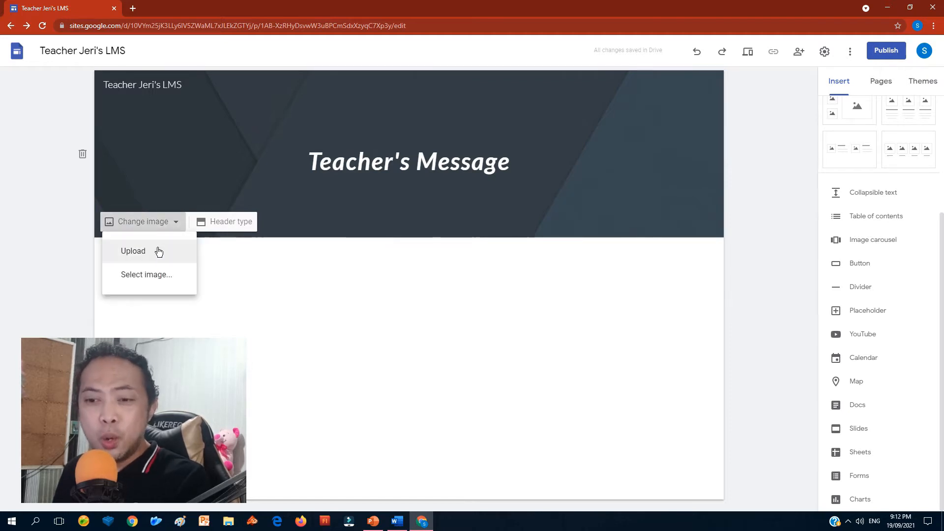
pyautogui.click(148, 276)
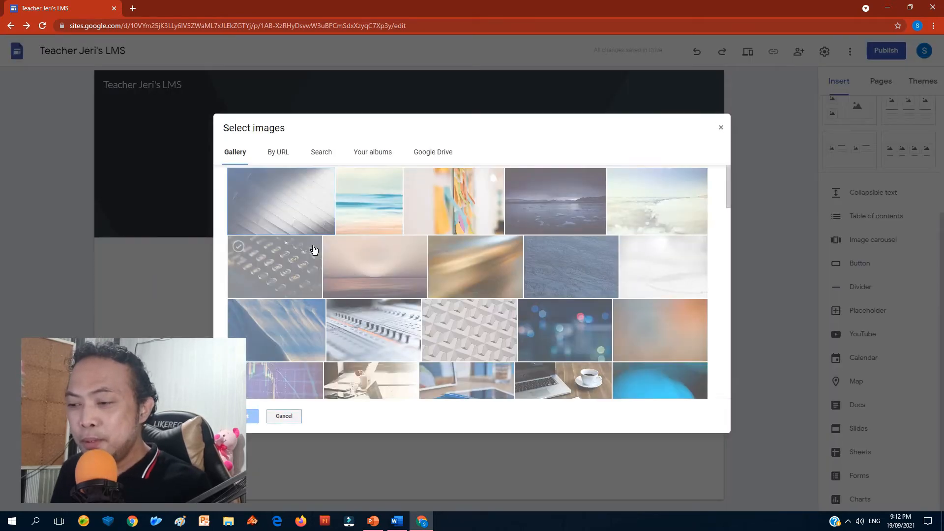
pyautogui.scroll(-1, 322, 249)
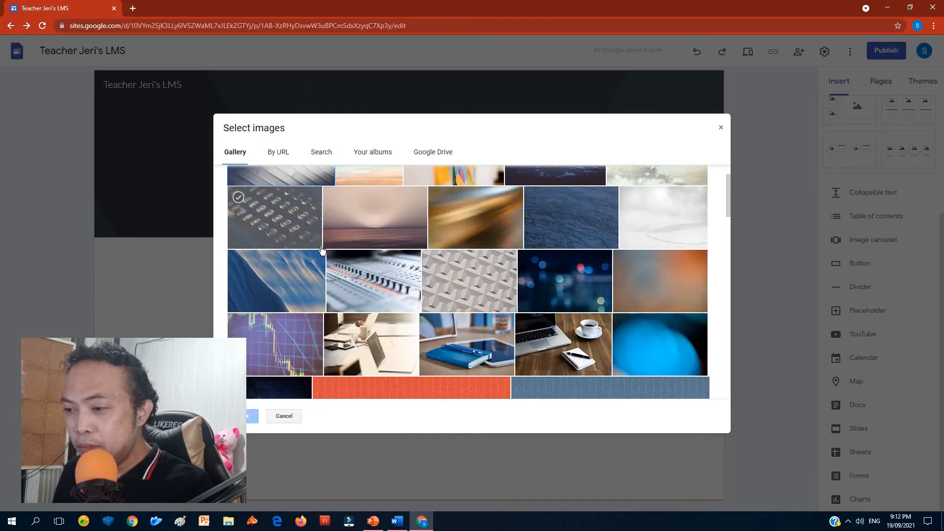
pyautogui.scroll(-2, 334, 249)
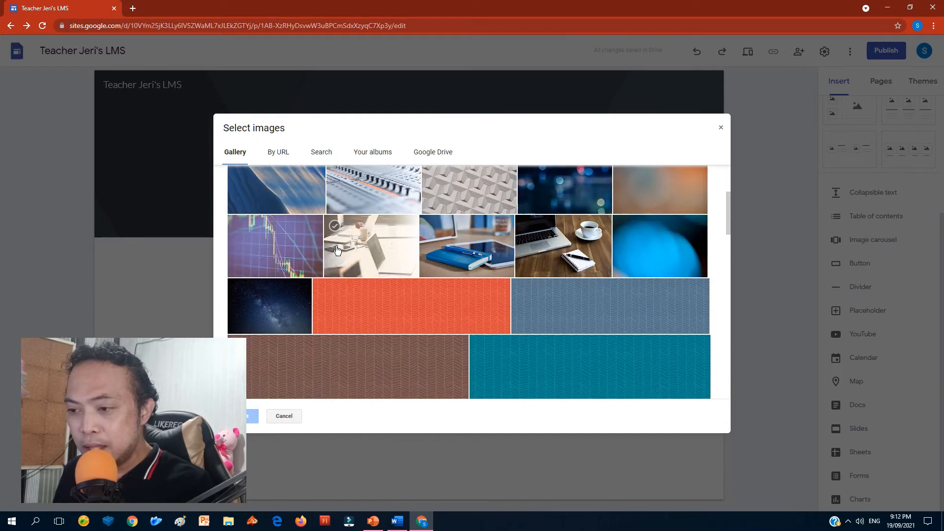
pyautogui.click(461, 268)
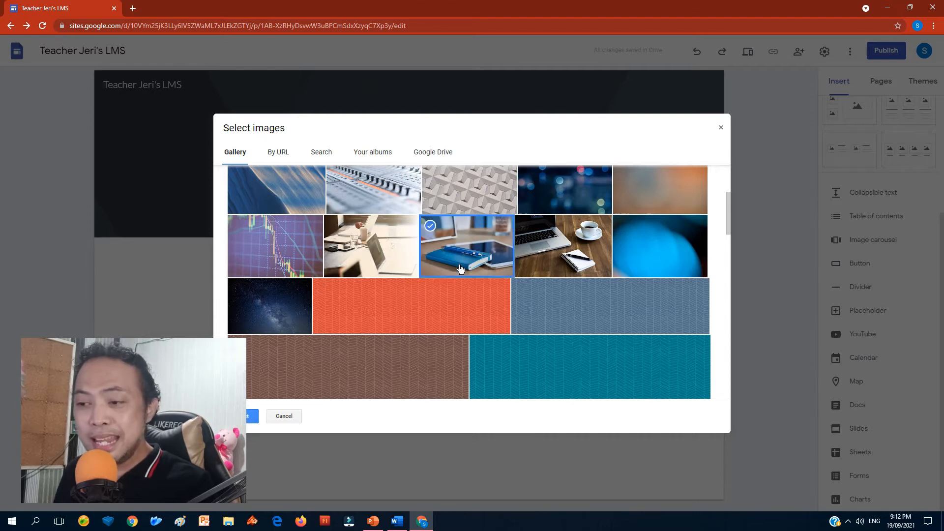
pyautogui.click(460, 270)
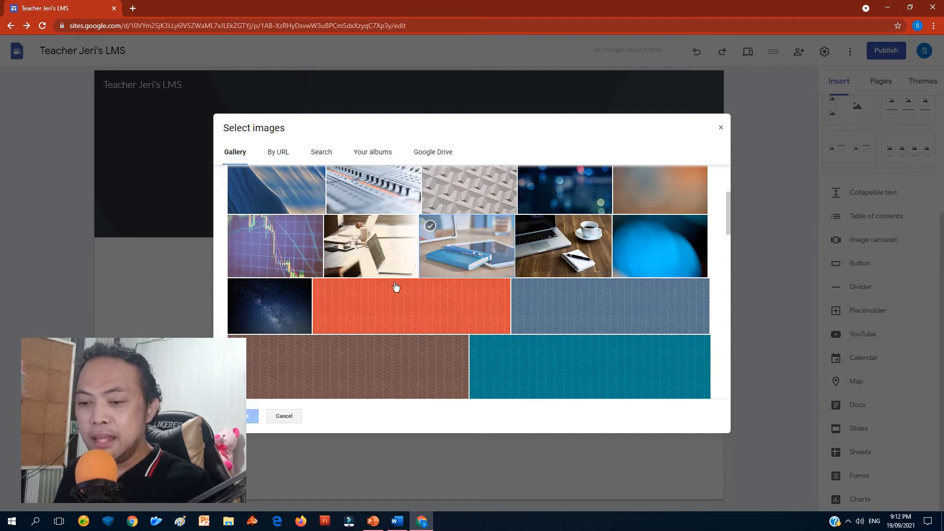
pyautogui.click(463, 251)
pyautogui.click(249, 418)
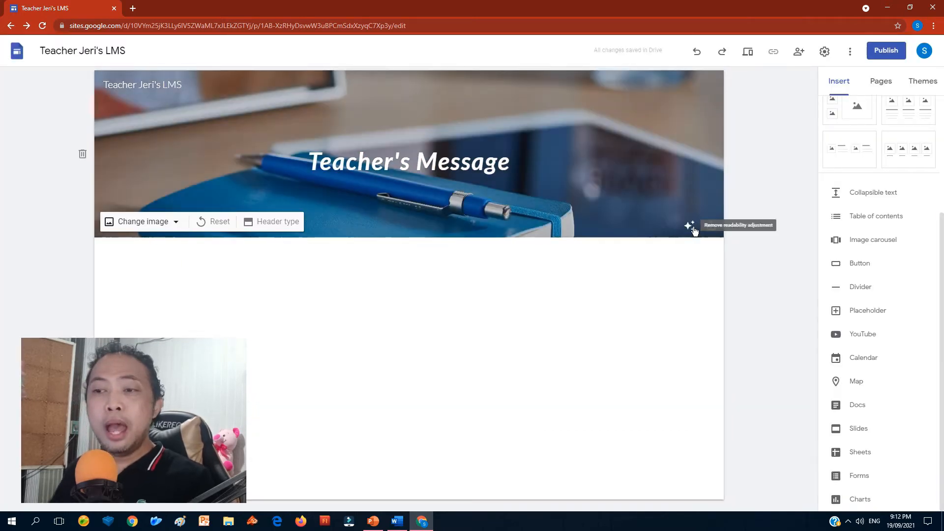
pyautogui.click(694, 229)
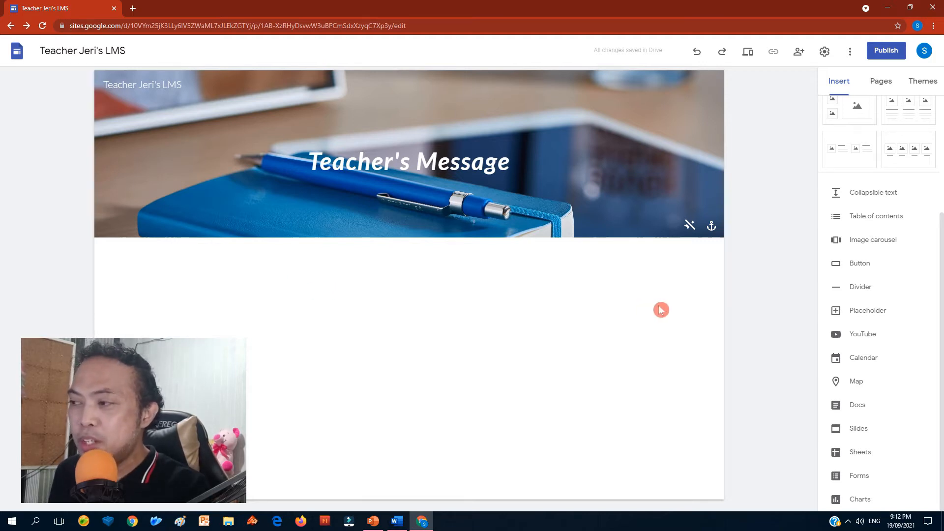
# Add a new page named "CLASS SCHEDULE", checking the name in the Word content list
pyautogui.click(880, 88)
pyautogui.moveTo(880, 480)
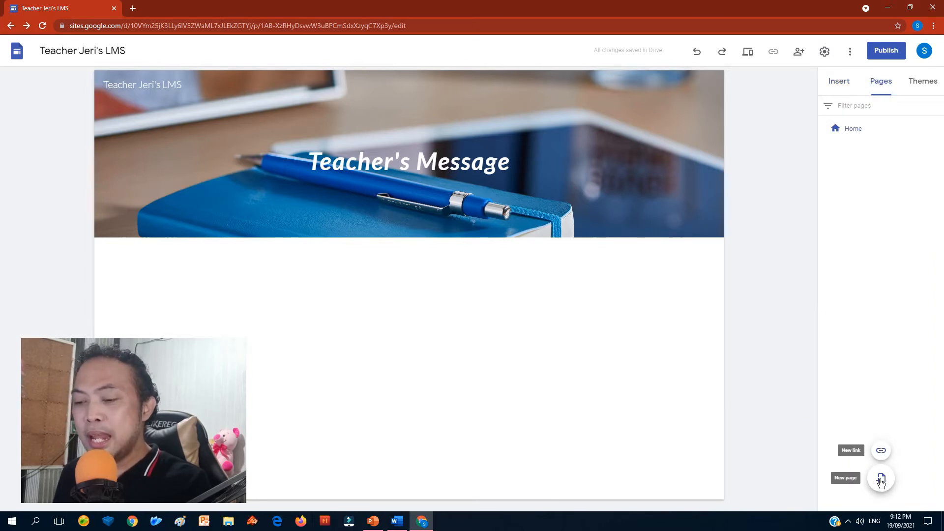
pyautogui.click(881, 479)
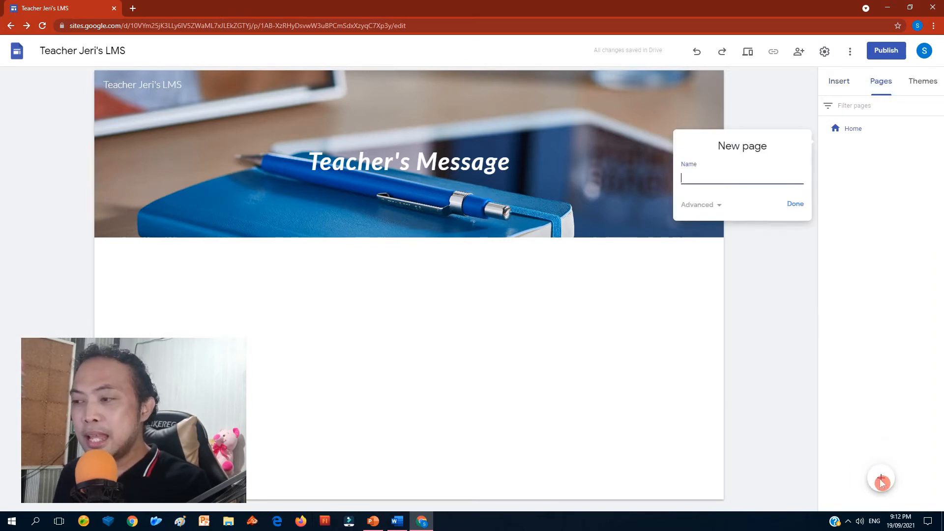
pyautogui.click(402, 522)
pyautogui.moveTo(762, 11); pyautogui.dragTo(354, 17)
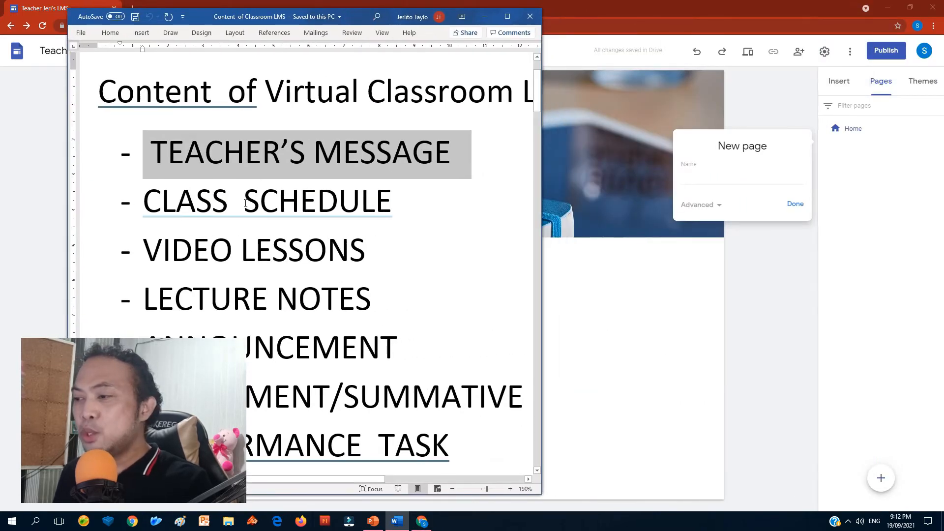
pyautogui.click(750, 176)
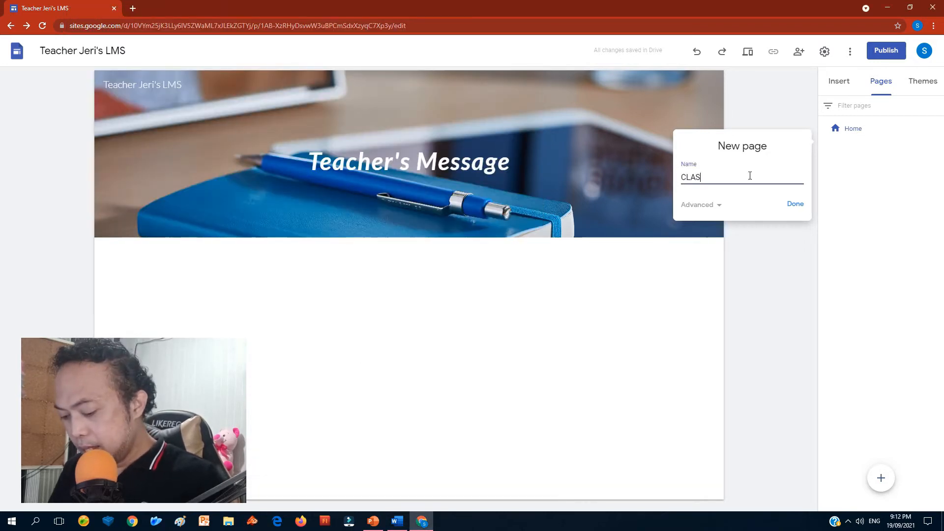
pyautogui.write('CLASS SCHEDULE')
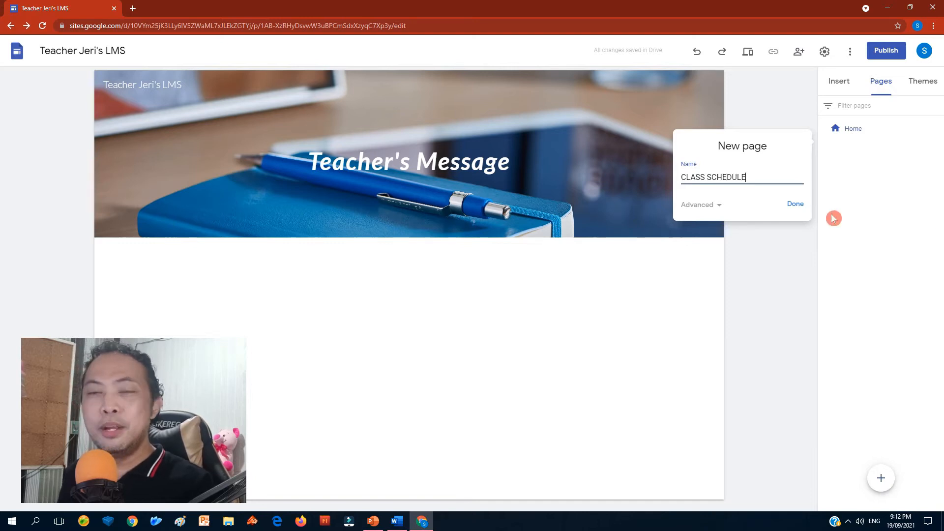
pyautogui.click(801, 203)
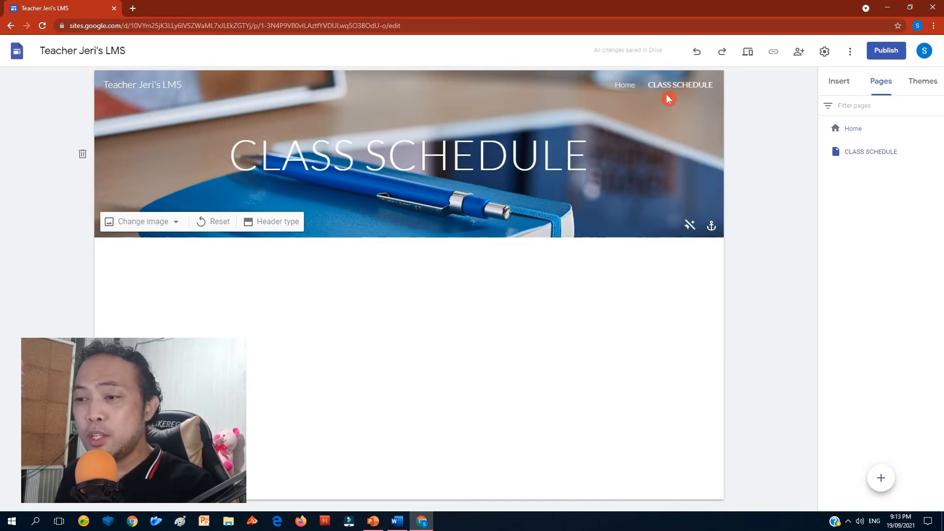
# Set the "CLASS SCHEDULE" page title to font size 37 and make it bold
pyautogui.tripleClick(449, 156)
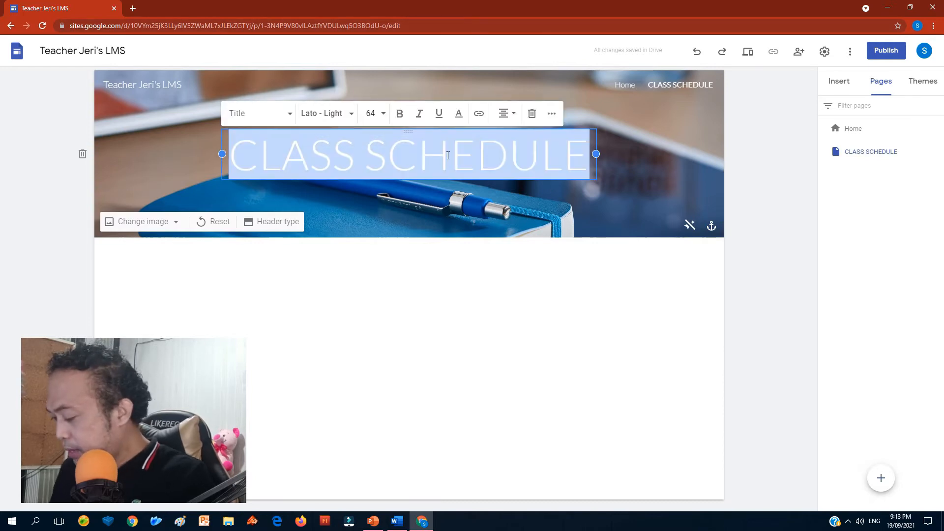
pyautogui.click(383, 114)
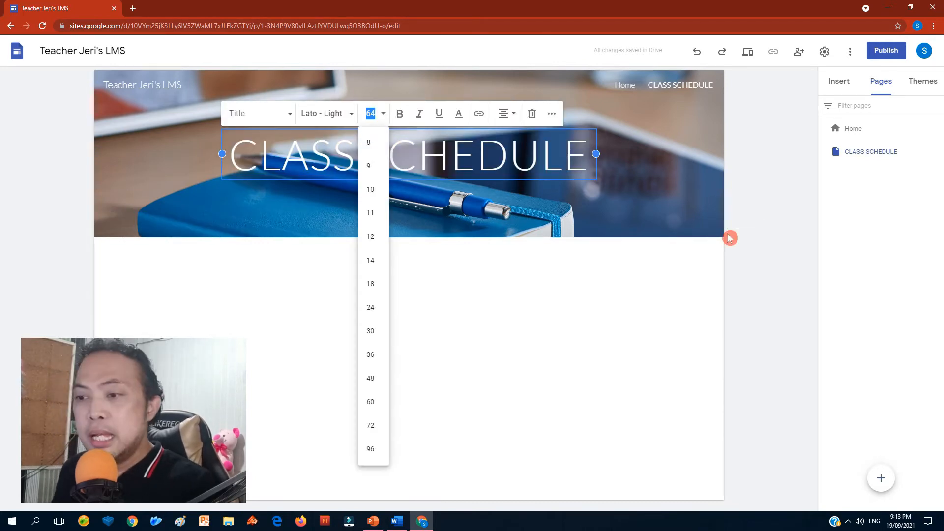
pyautogui.press('Return')
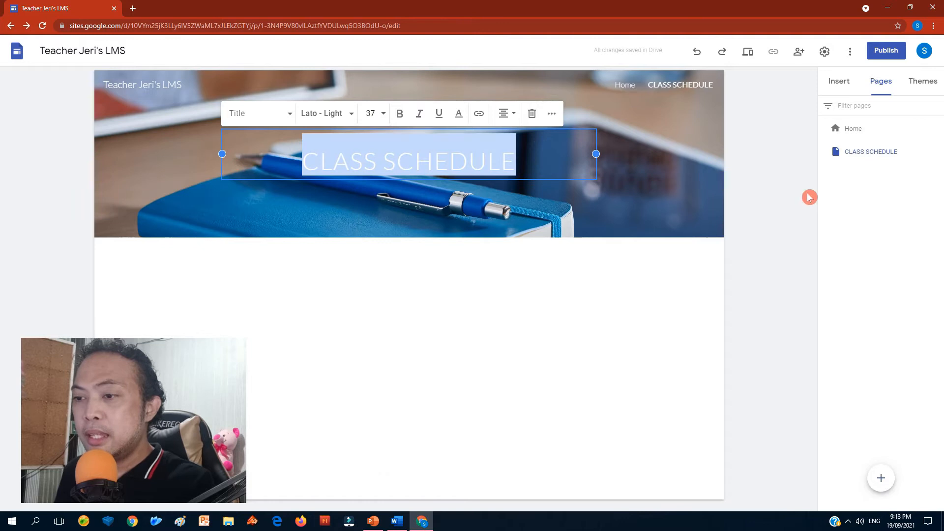
pyautogui.click(399, 113)
pyautogui.click(775, 217)
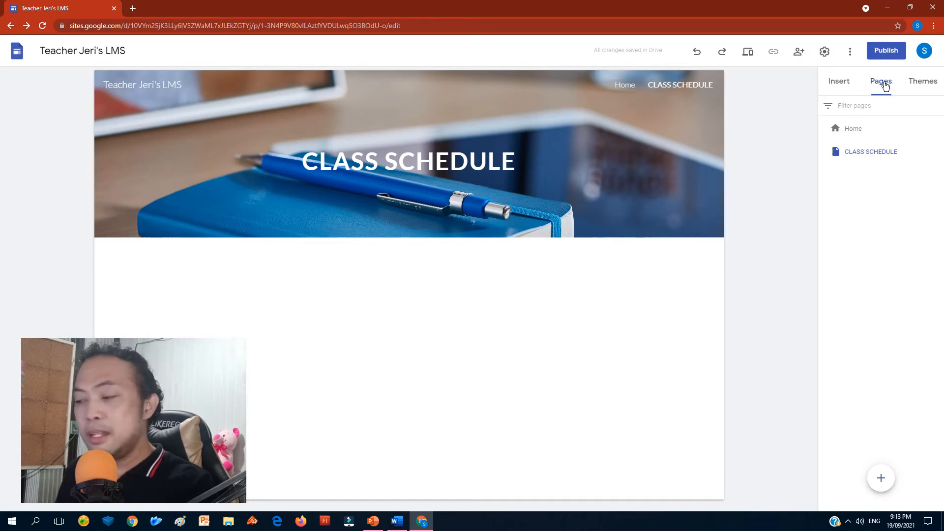
# Add a new page named "VIDEO LESSONS", checking the name in the Word content list
pyautogui.moveTo(883, 485)
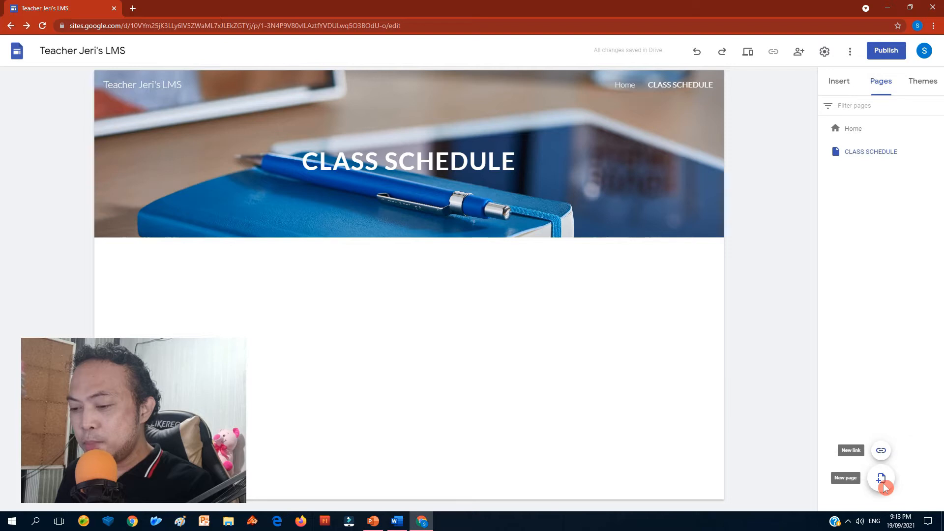
pyautogui.click(882, 480)
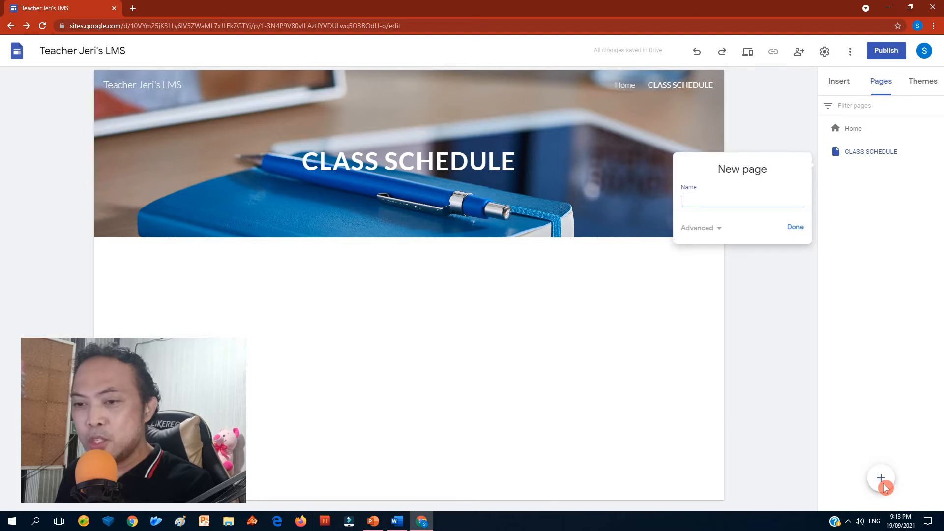
pyautogui.click(398, 521)
pyautogui.doubleClick(219, 211)
pyautogui.click(227, 247)
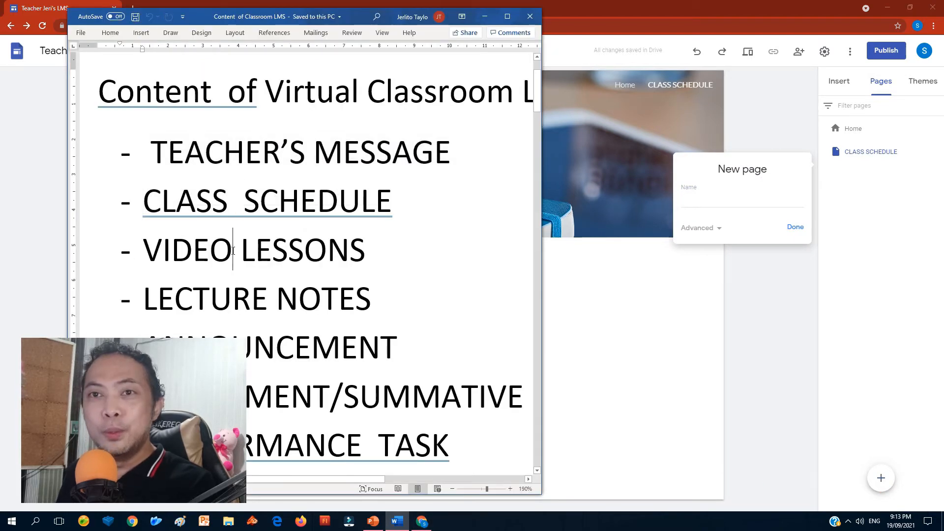
pyautogui.doubleClick(236, 248)
pyautogui.click(717, 183)
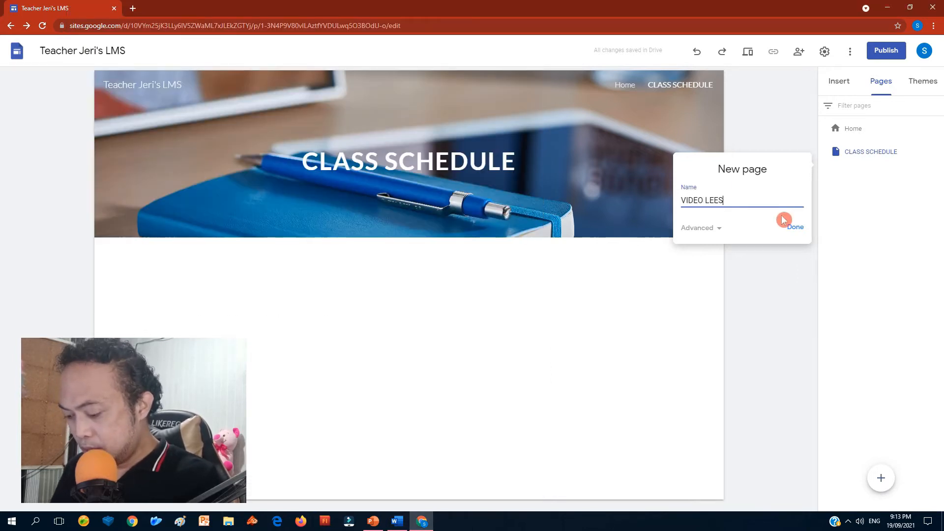
pyautogui.write('VIDEO LESS')
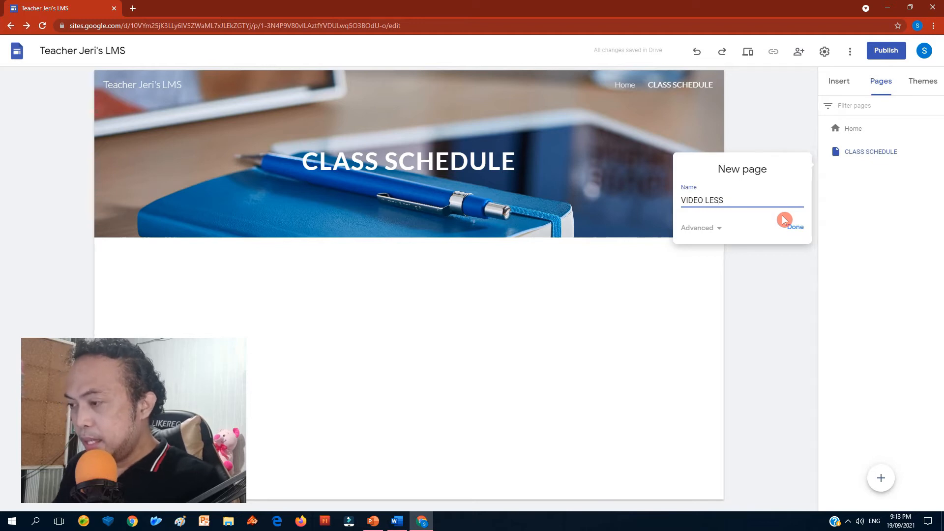
pyautogui.write('ONS')
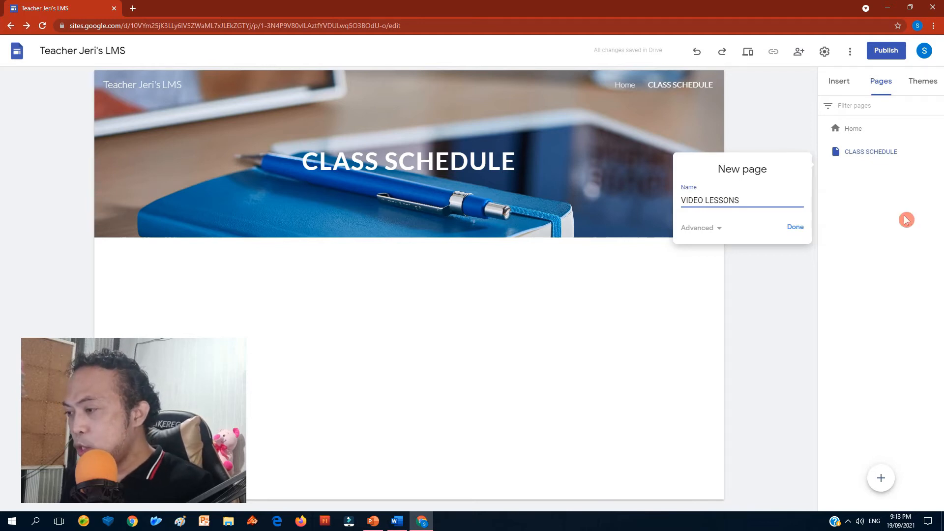
pyautogui.click(797, 229)
# Add a new page named "LECTURE NOTES", looking up the name in the Word content list
pyautogui.click(880, 480)
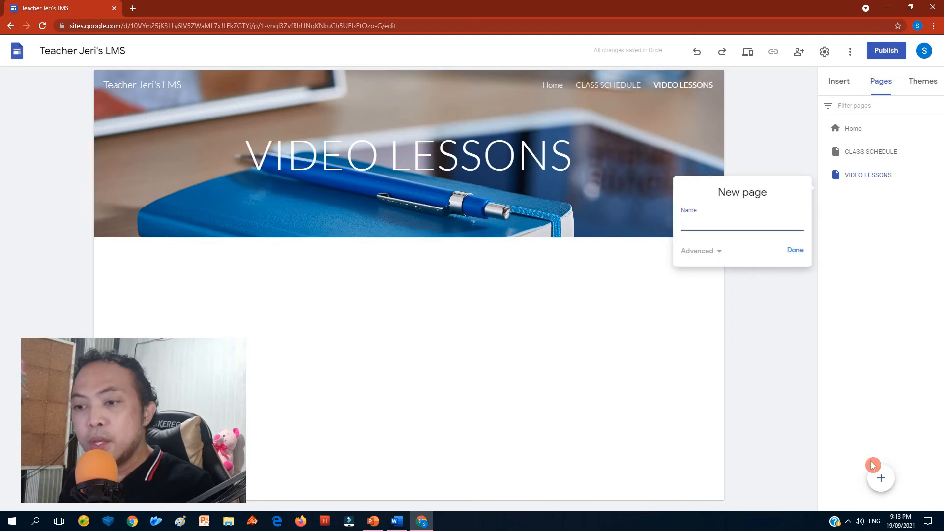
pyautogui.click(398, 522)
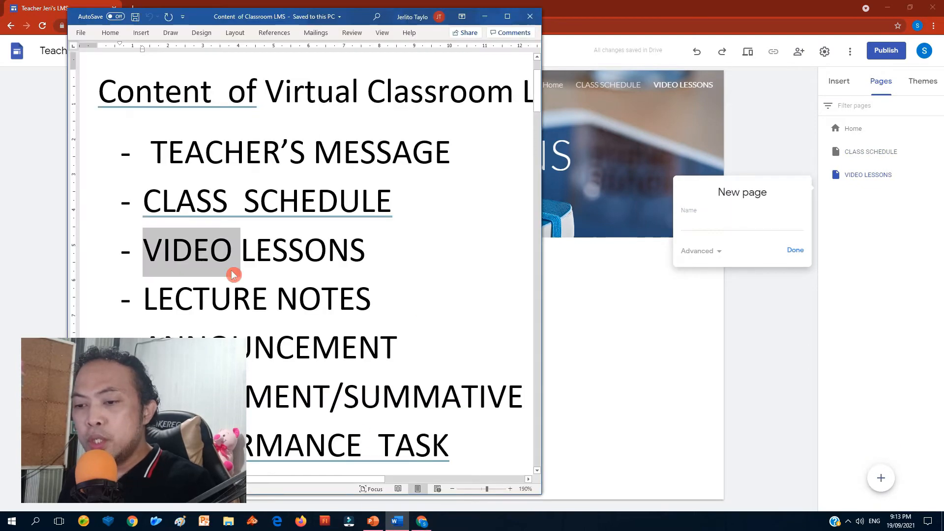
pyautogui.tripleClick(260, 304)
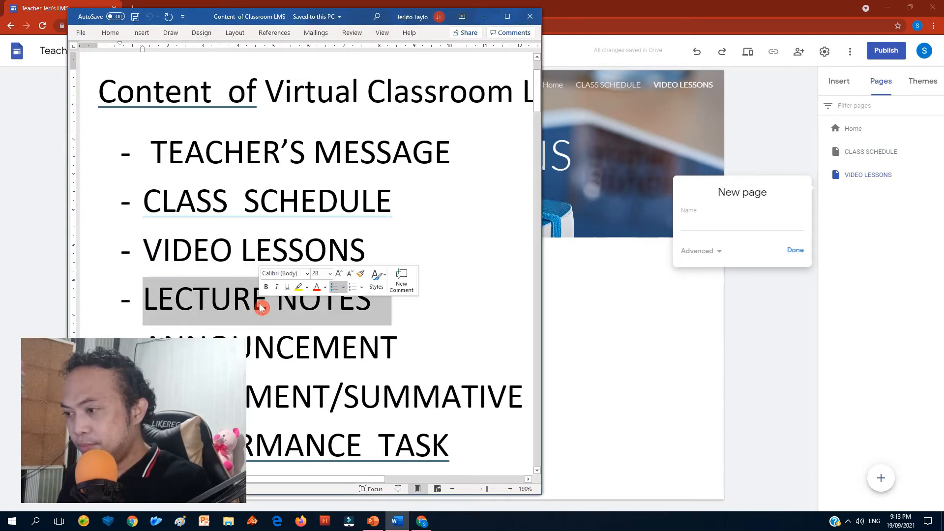
pyautogui.click(690, 225)
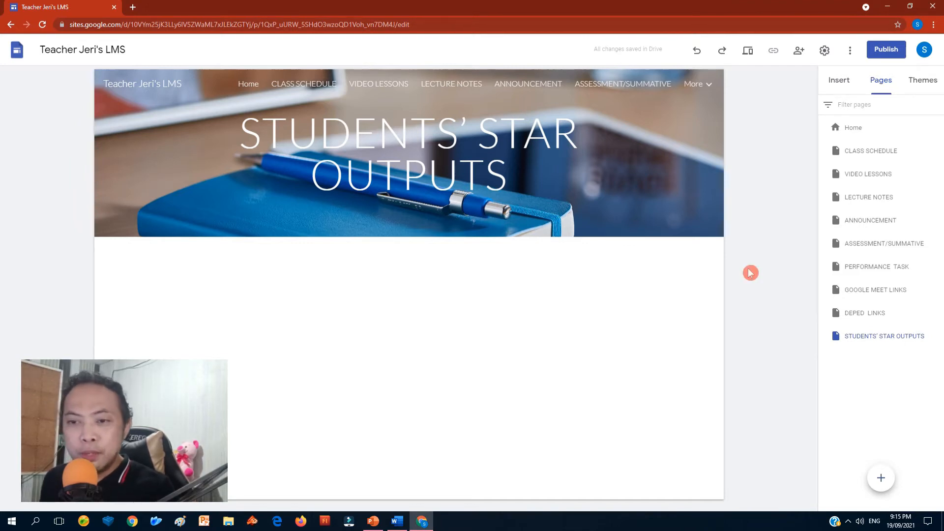
# Review the page links in the site's navigation bar, including the ones grouped under More
pyautogui.moveTo(132, 82)
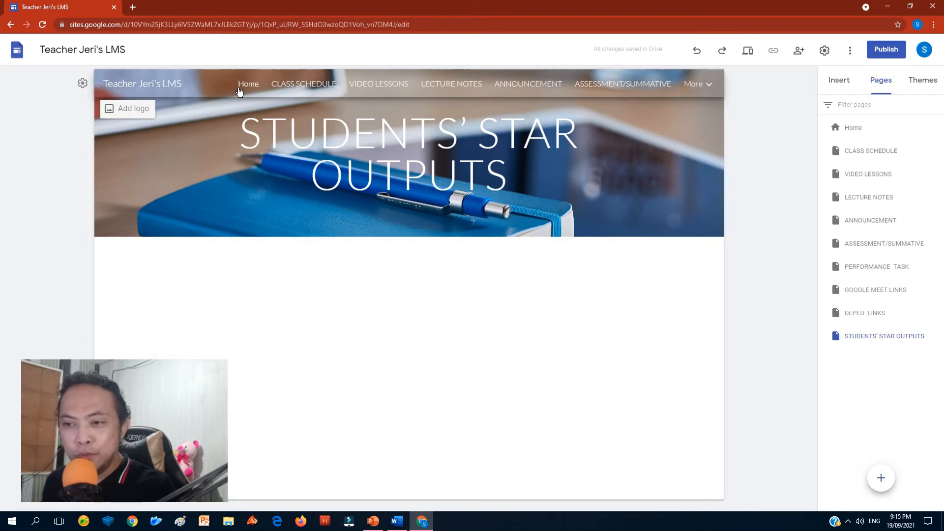
pyautogui.click(292, 92)
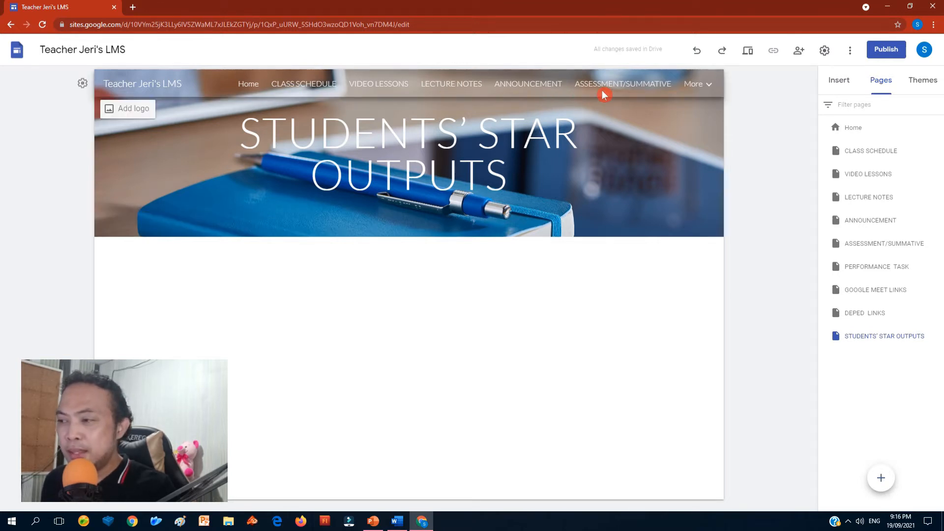
pyautogui.click(709, 91)
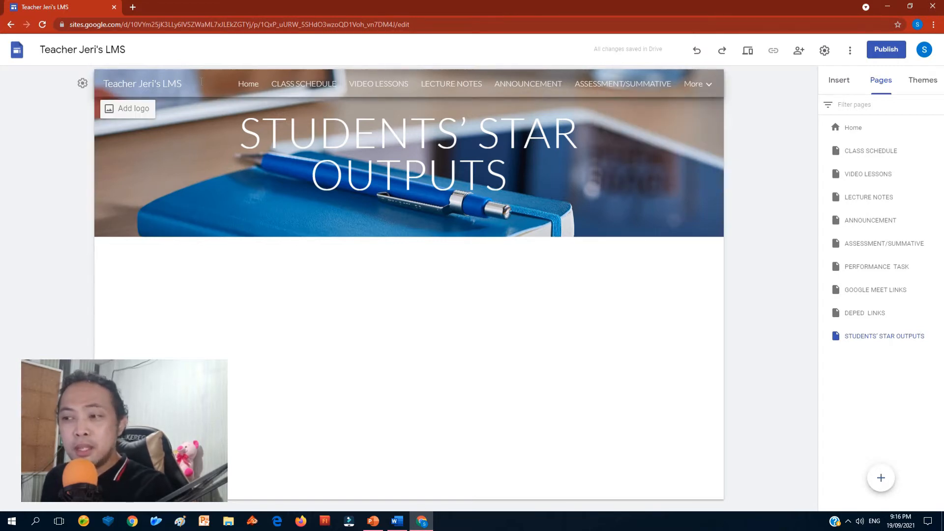
pyautogui.moveTo(692, 88)
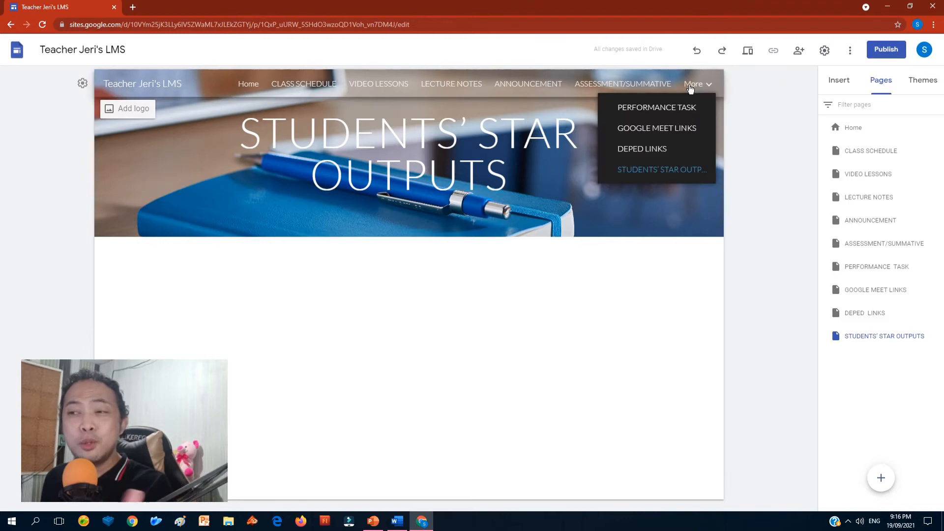
pyautogui.click(348, 92)
pyautogui.click(677, 88)
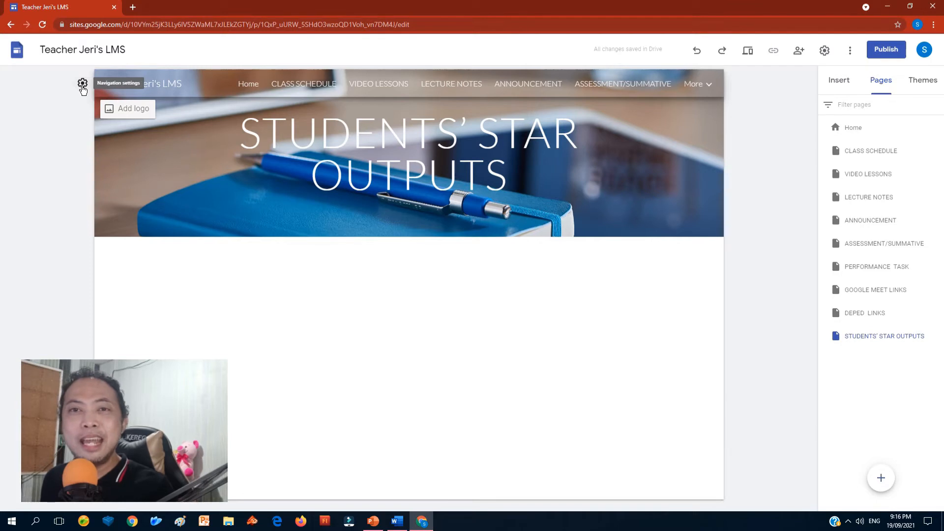
# Set the site's navigation mode to Side, and go to the Home page through the site's side navigation
pyautogui.click(83, 84)
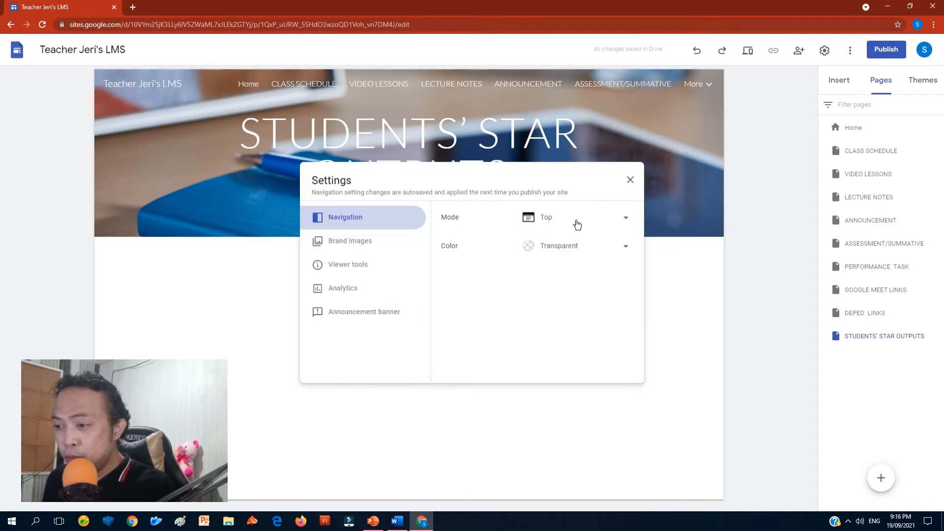
pyautogui.click(621, 224)
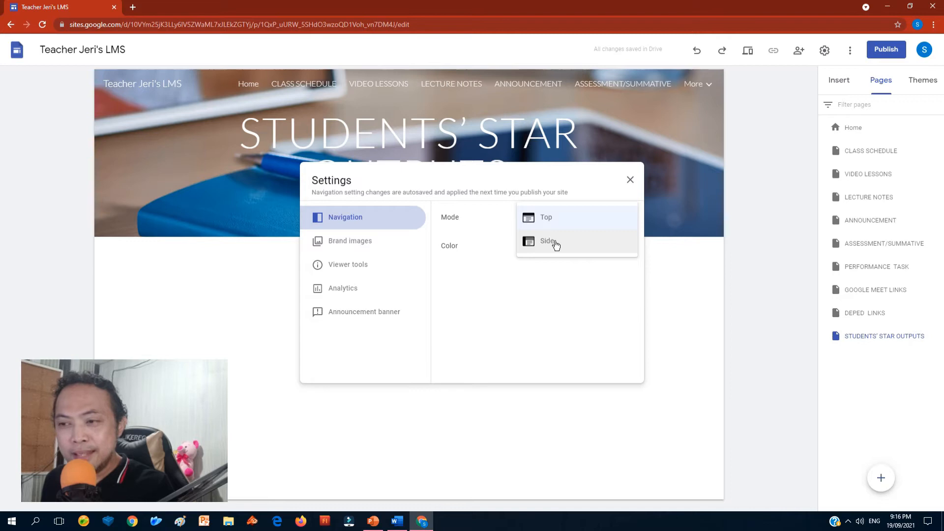
pyautogui.click(556, 245)
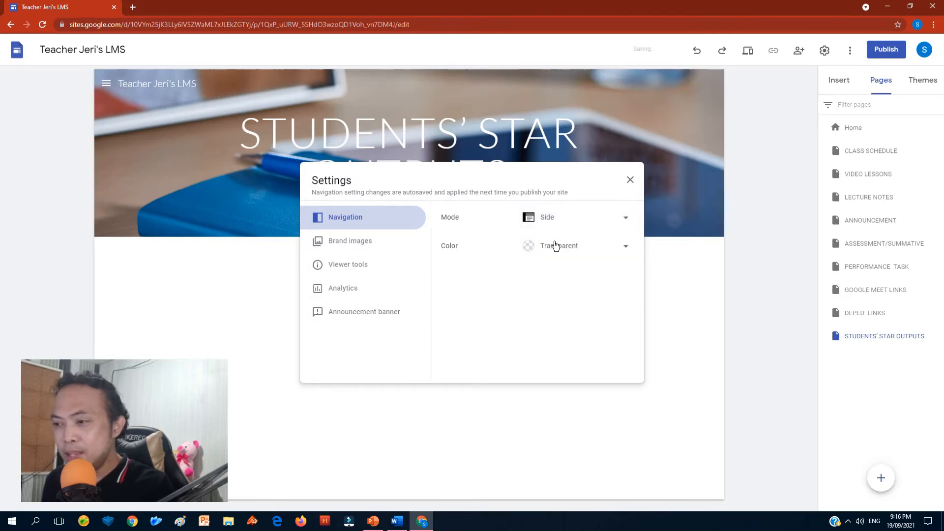
pyautogui.click(629, 180)
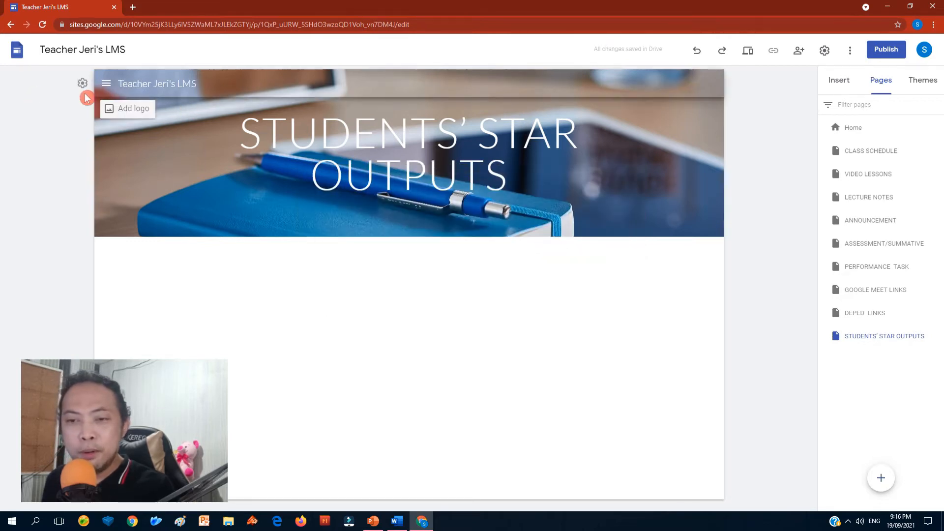
pyautogui.click(106, 84)
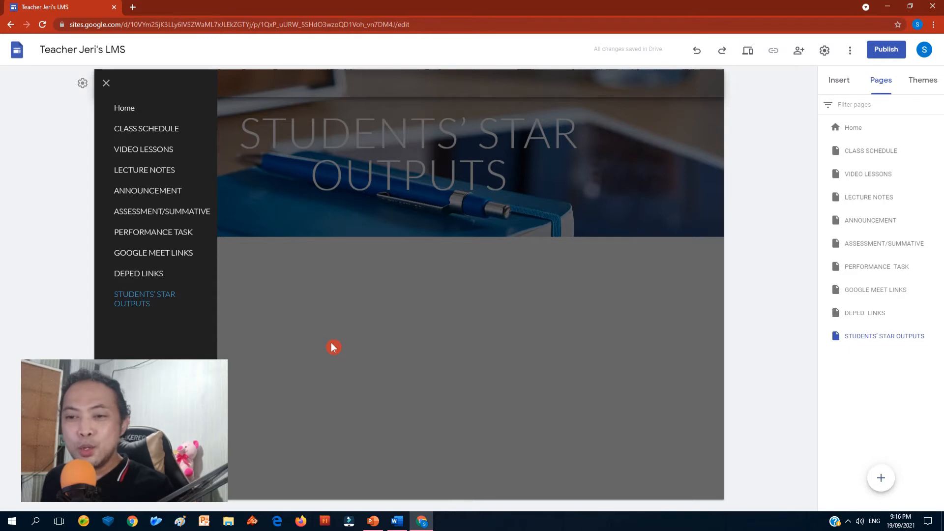
pyautogui.click(129, 114)
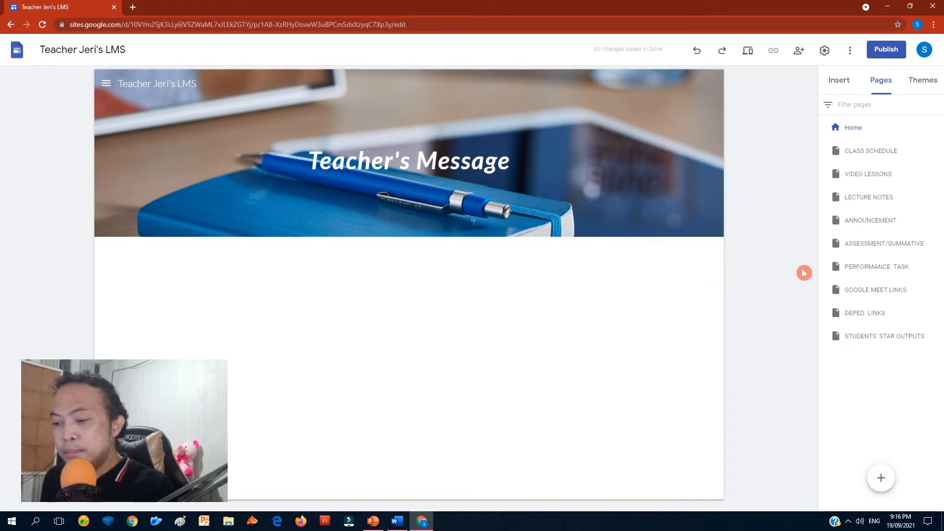
# Copy the welcome paragraphs under TEACHER'S MESSAGE in the Word document and return to the site
pyautogui.click(397, 523)
pyautogui.scroll(15, 354, 341)
pyautogui.moveTo(541, 323); pyautogui.dragTo(756, 323)
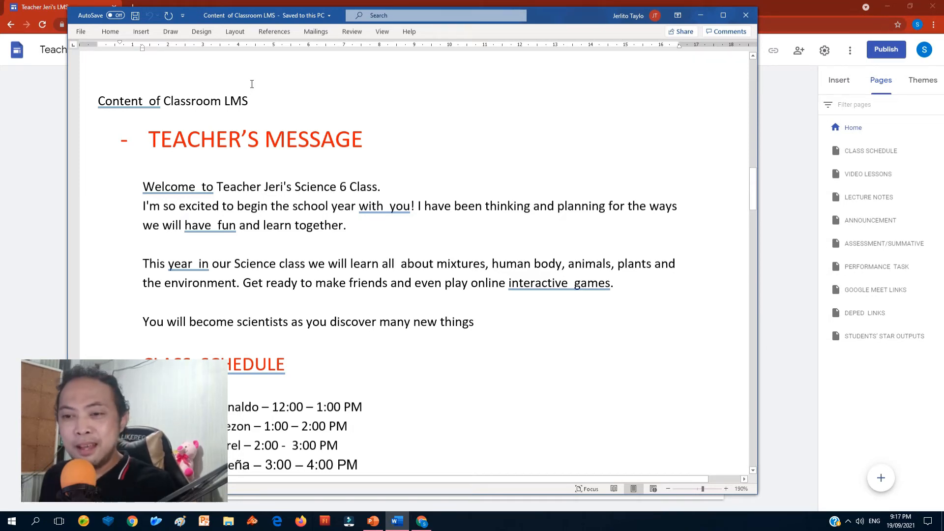
pyautogui.moveTo(143, 185); pyautogui.dragTo(481, 322)
pyautogui.rightClick(237, 189)
pyautogui.click(268, 212)
pyautogui.click(29, 104)
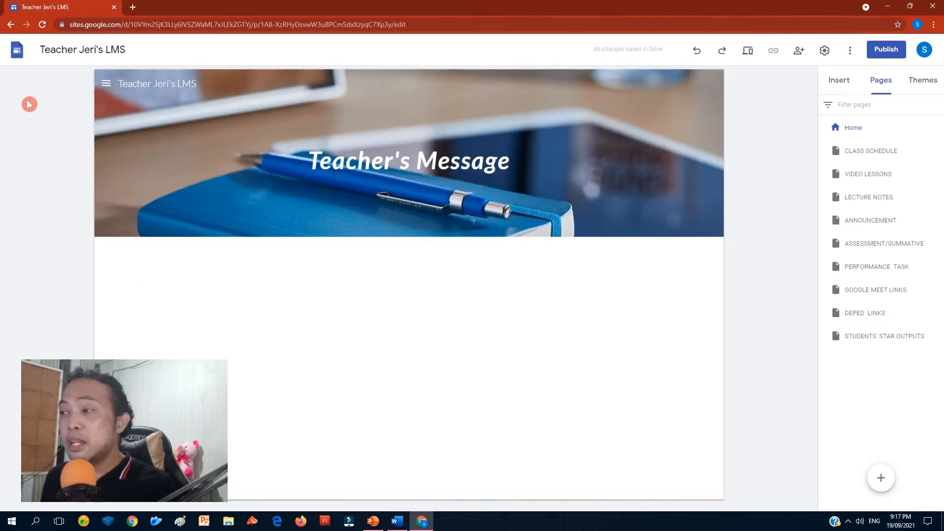
# Insert a text box below the Home page header, paste the copied welcome message, and remove its trailing blank line
pyautogui.moveTo(217, 152)
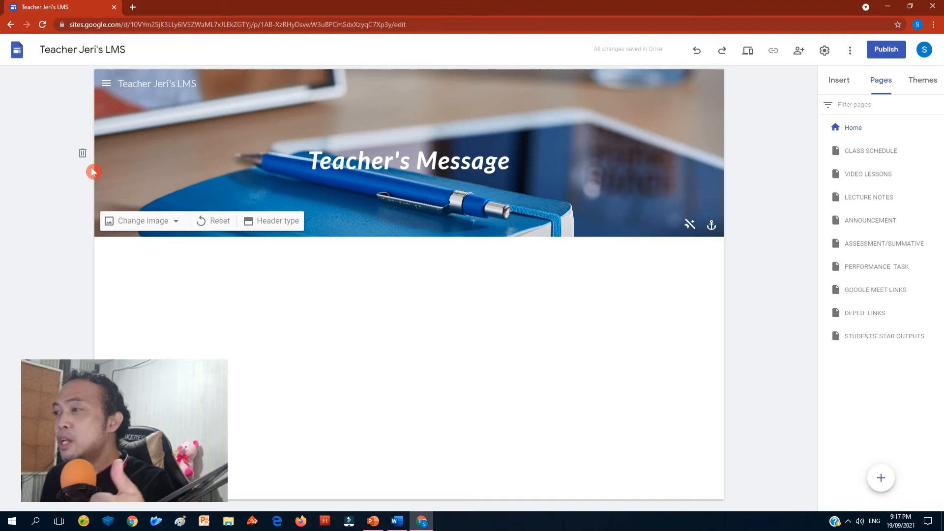
pyautogui.click(837, 91)
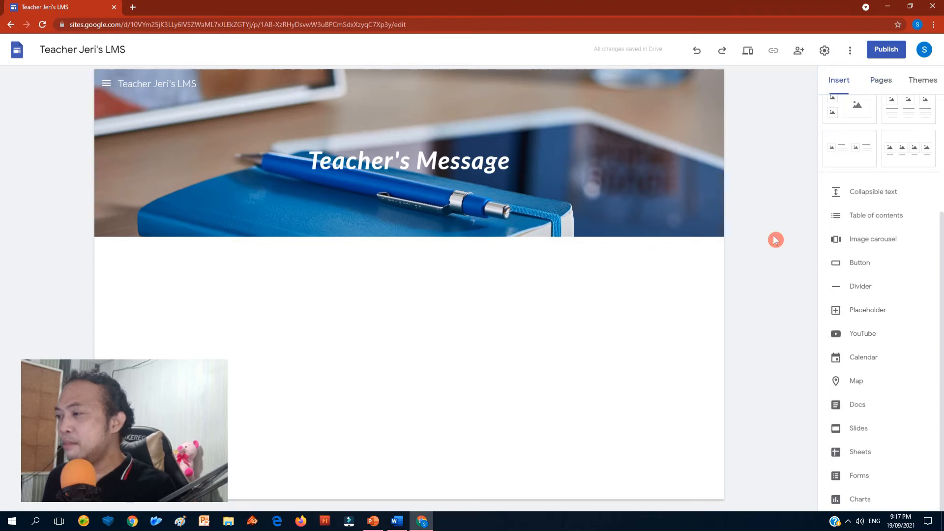
pyautogui.moveTo(941, 216); pyautogui.dragTo(941, 98)
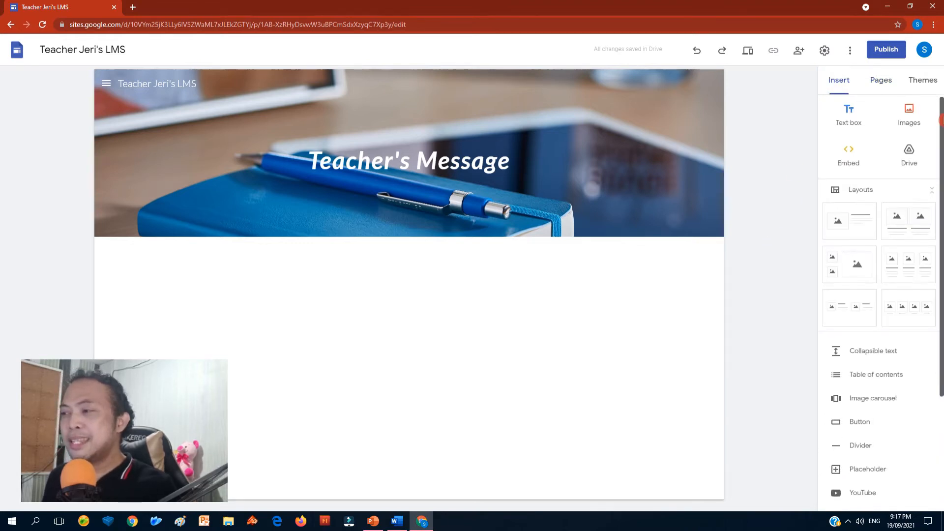
pyautogui.click(854, 121)
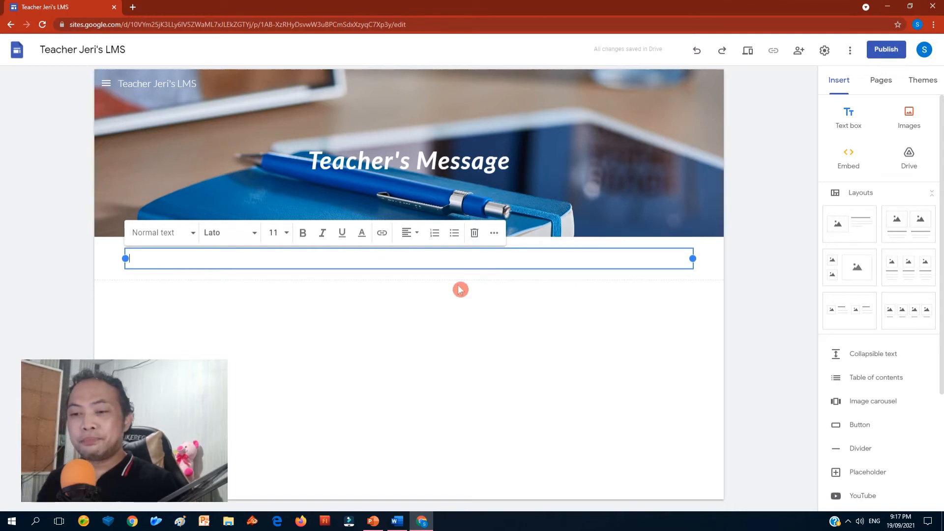
pyautogui.hotkey('ctrl', 'v')
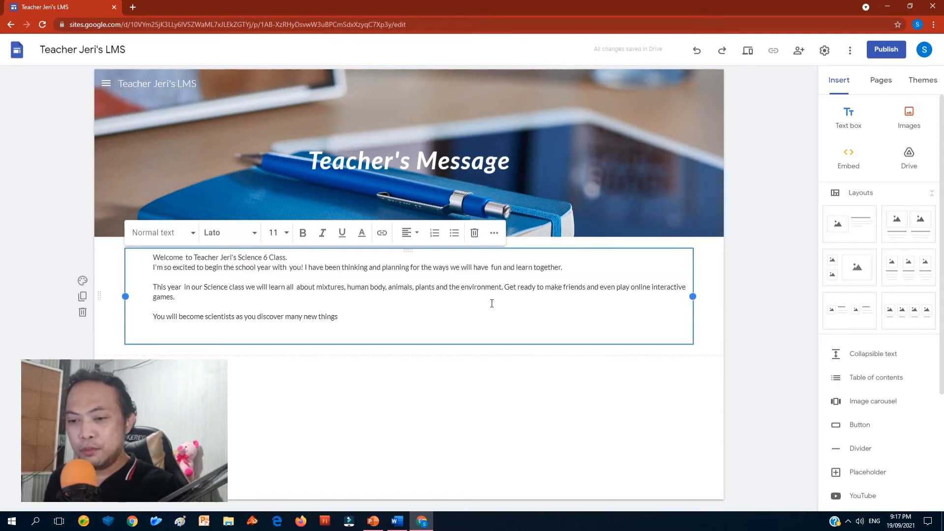
pyautogui.press('BackSpace')
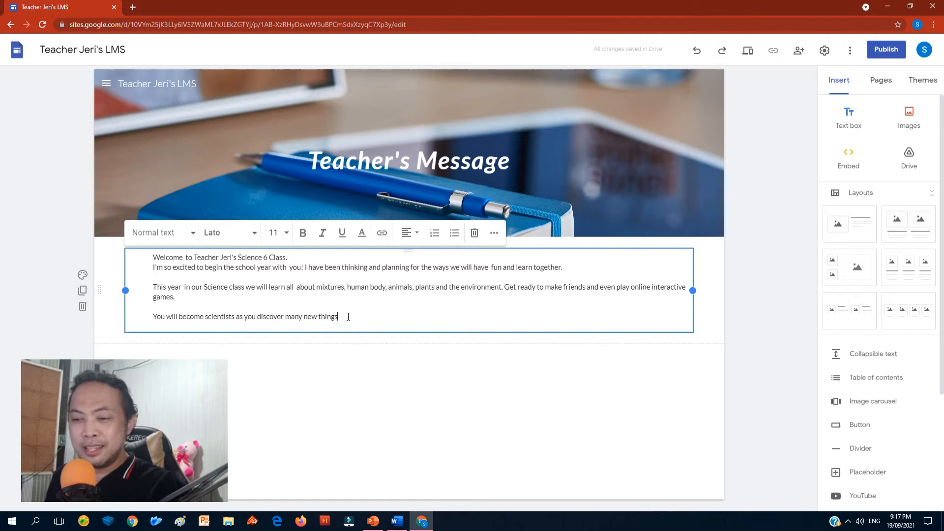
# Try the Heading, Title and Normal text styles on the whole welcome message, and settle on Subheading
pyautogui.moveTo(340, 317); pyautogui.dragTo(145, 262)
pyautogui.click(191, 236)
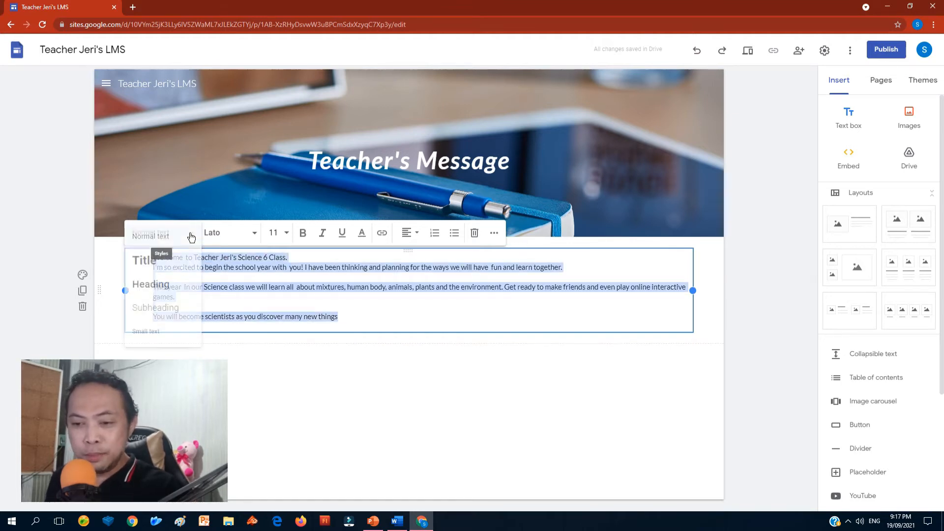
pyautogui.click(163, 283)
pyautogui.click(185, 235)
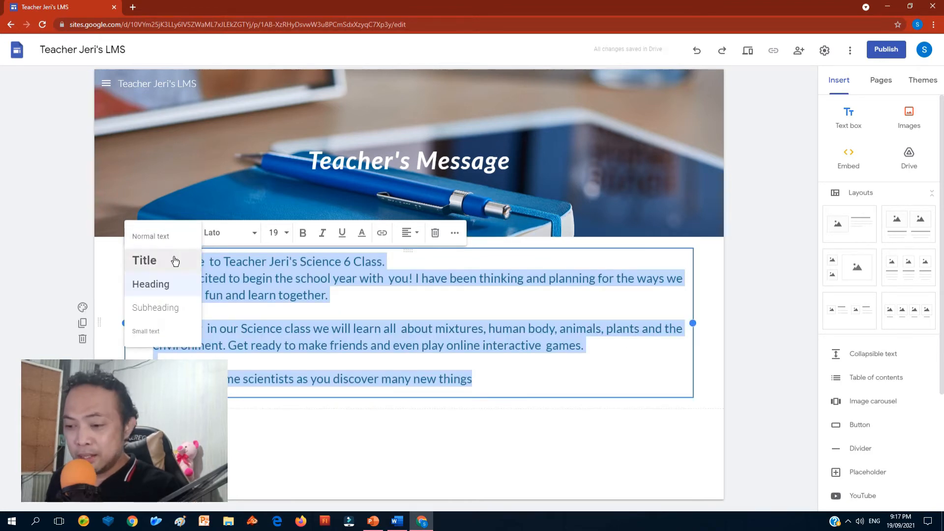
pyautogui.click(173, 261)
pyautogui.scroll(-3, 172, 262)
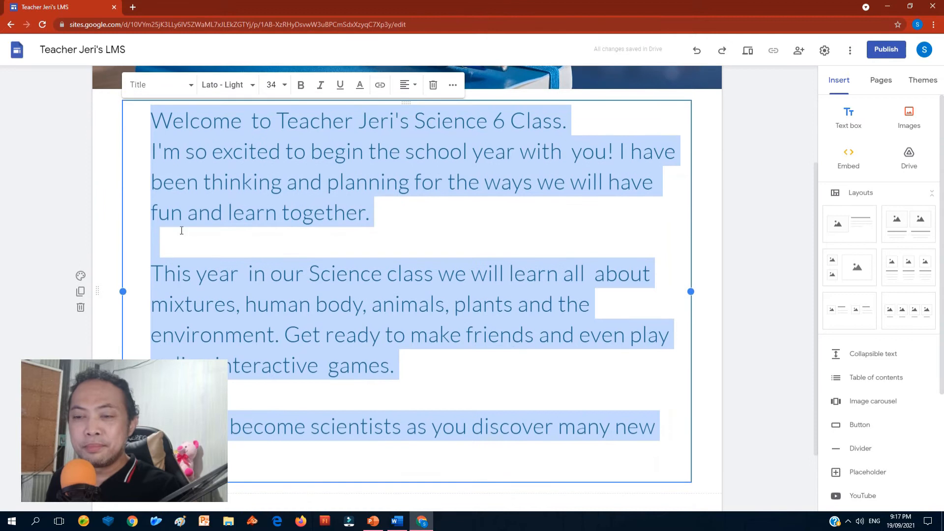
pyautogui.click(189, 91)
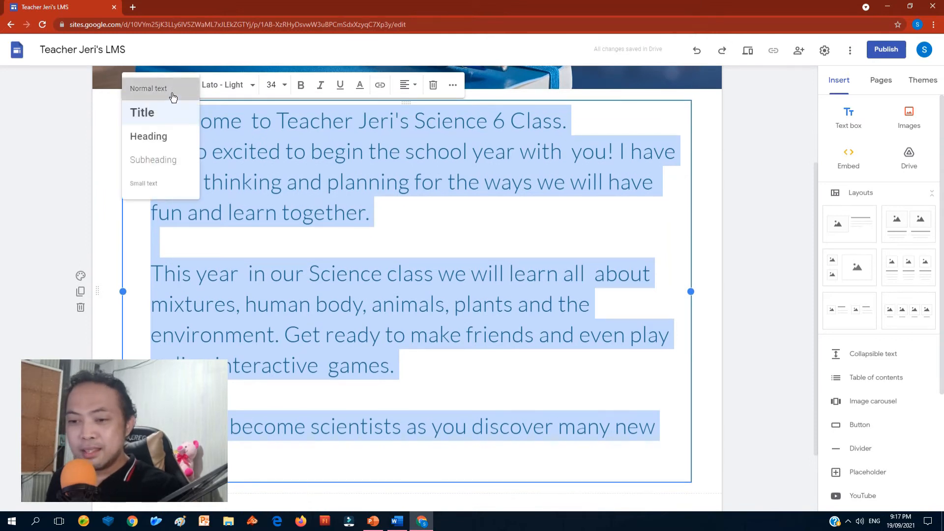
pyautogui.click(173, 94)
pyautogui.click(182, 232)
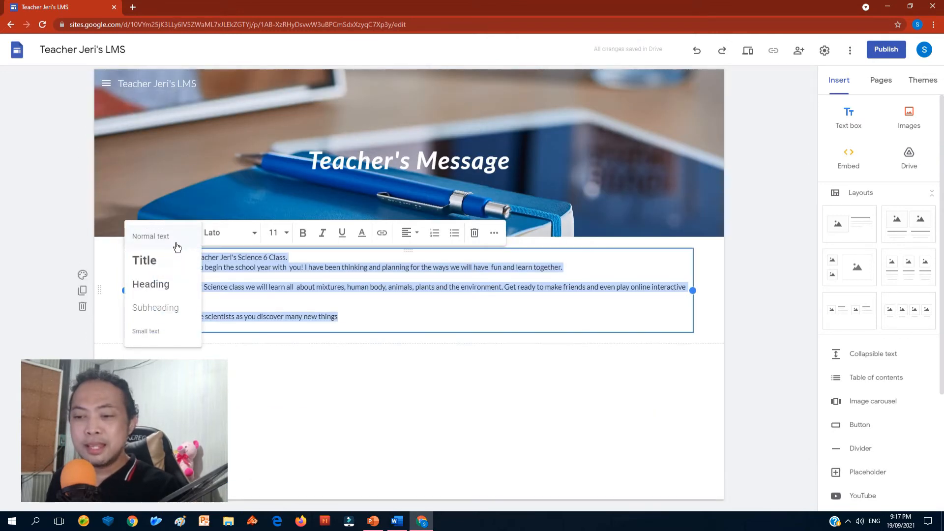
pyautogui.click(173, 309)
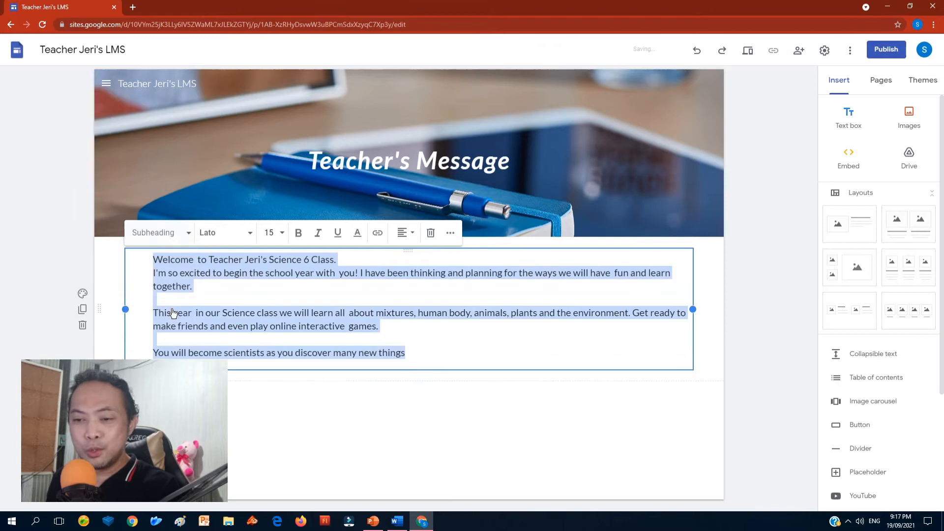
# Apply the Heading text style to the whole welcome message on the Home page
pyautogui.click(185, 234)
pyautogui.click(176, 295)
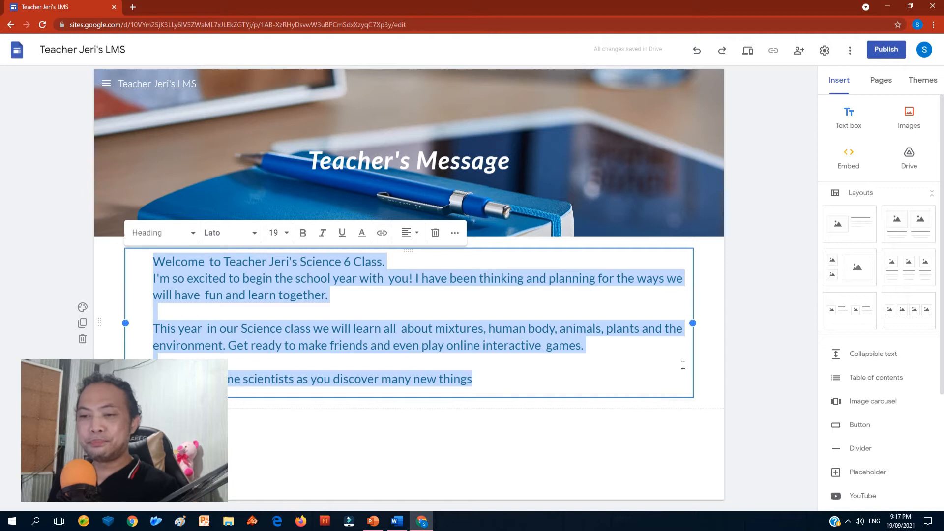
pyautogui.click(743, 363)
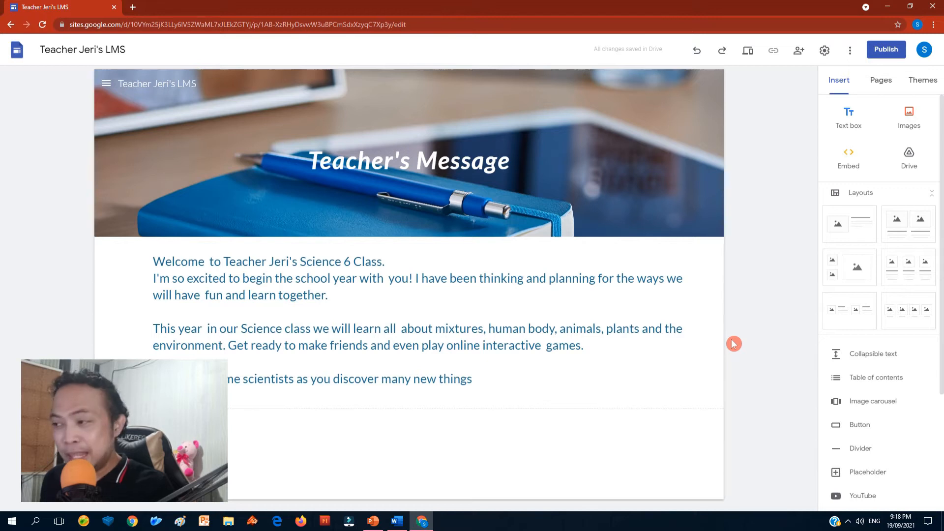
# Upload the MESSAGE image from the MY SITES PICTURE folder inside Pictures and insert it below the welcome text
pyautogui.click(914, 119)
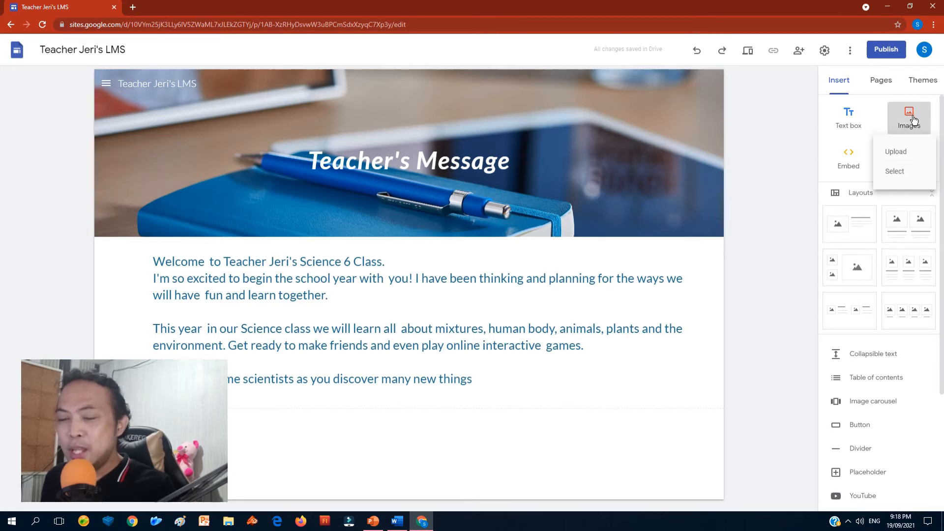
pyautogui.click(918, 154)
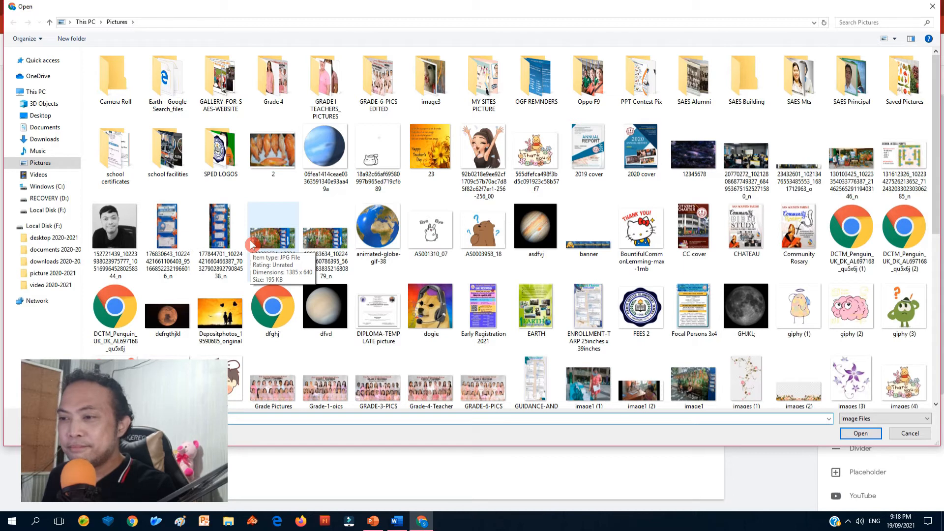
pyautogui.doubleClick(471, 103)
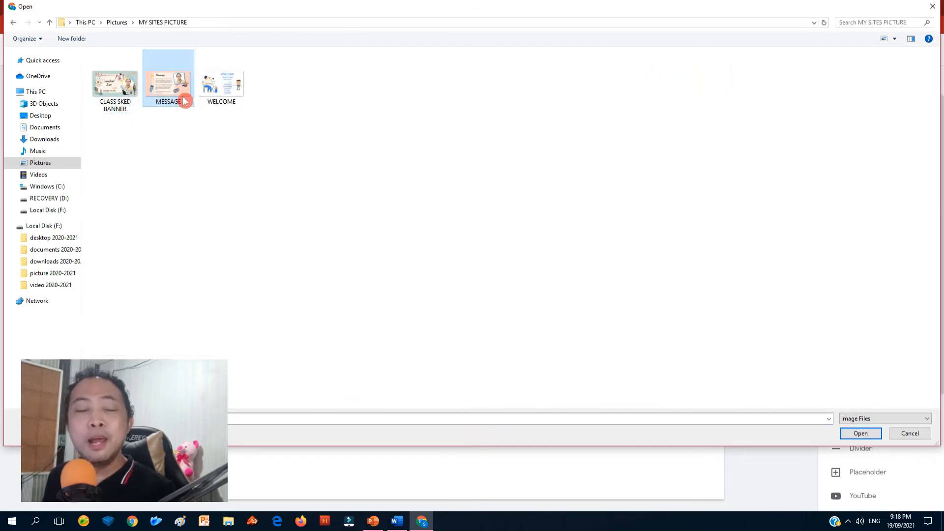
pyautogui.click(158, 98)
pyautogui.click(861, 432)
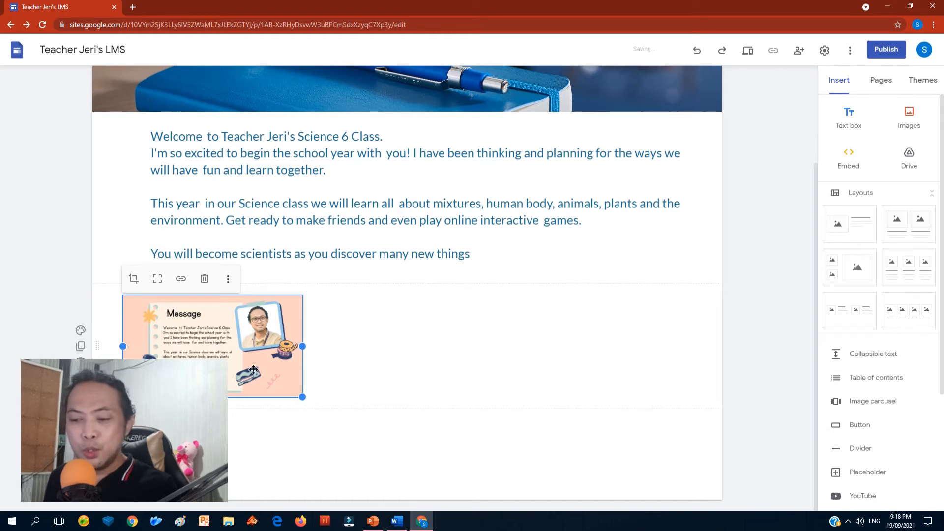
# Enlarge the inserted message image so it spans most of the page width
pyautogui.moveTo(303, 397); pyautogui.dragTo(624, 516)
pyautogui.scroll(-2, 666, 438)
pyautogui.moveTo(384, 399); pyautogui.dragTo(403, 471)
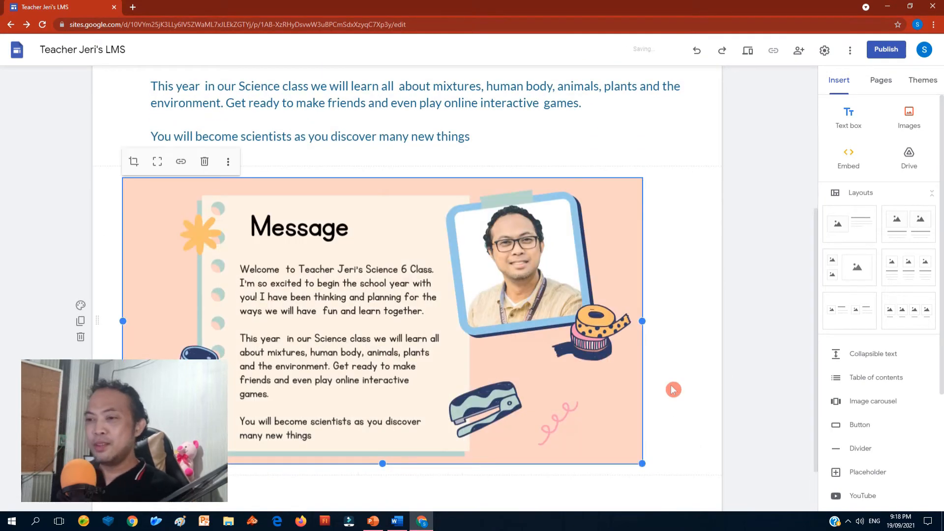
pyautogui.click(738, 316)
pyautogui.scroll(4, 740, 313)
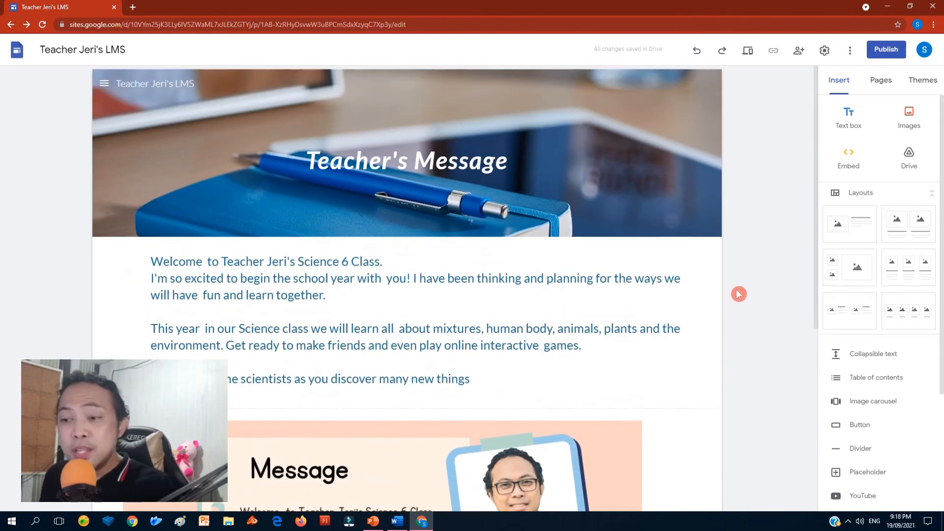
# Compare the message image with the typed welcome message, and delete the section holding the text version
pyautogui.scroll(-1, 727, 290)
pyautogui.scroll(-2, 728, 290)
pyautogui.scroll(2, 728, 291)
pyautogui.scroll(-1, 730, 292)
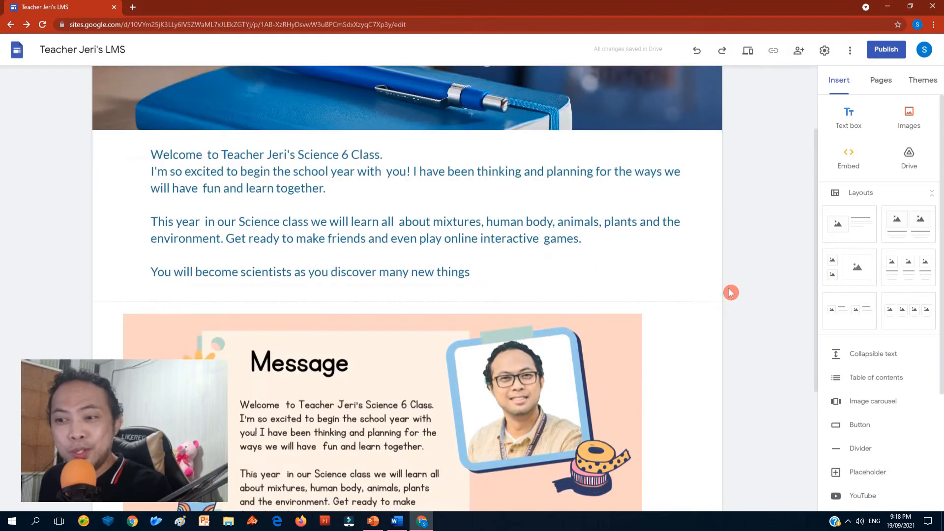
pyautogui.scroll(-2, 731, 293)
pyautogui.scroll(-2, 590, 293)
pyautogui.click(329, 311)
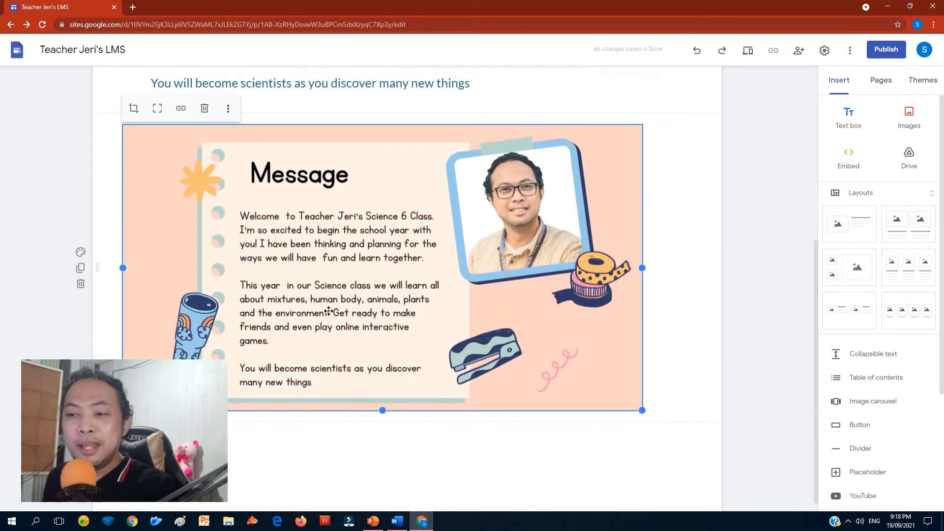
pyautogui.scroll(6, 329, 311)
pyautogui.click(337, 308)
pyautogui.click(341, 311)
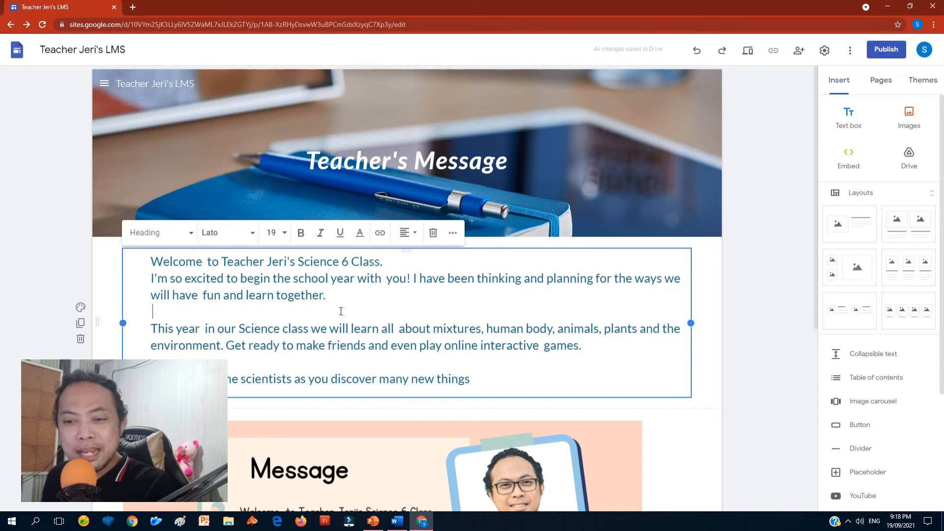
pyautogui.click(80, 340)
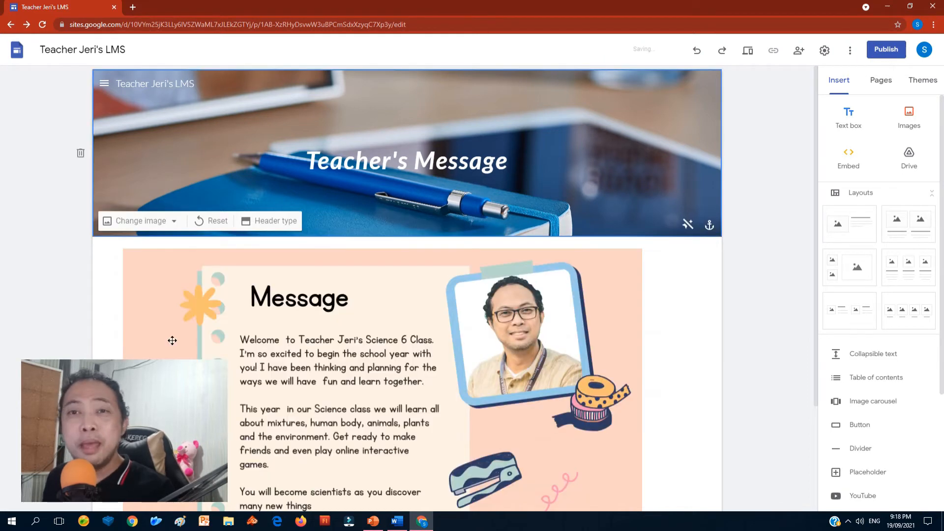
# Go to the CLASS SCHEDULE page through the site's side navigation and insert a text box below its header
pyautogui.scroll(-3, 413, 326)
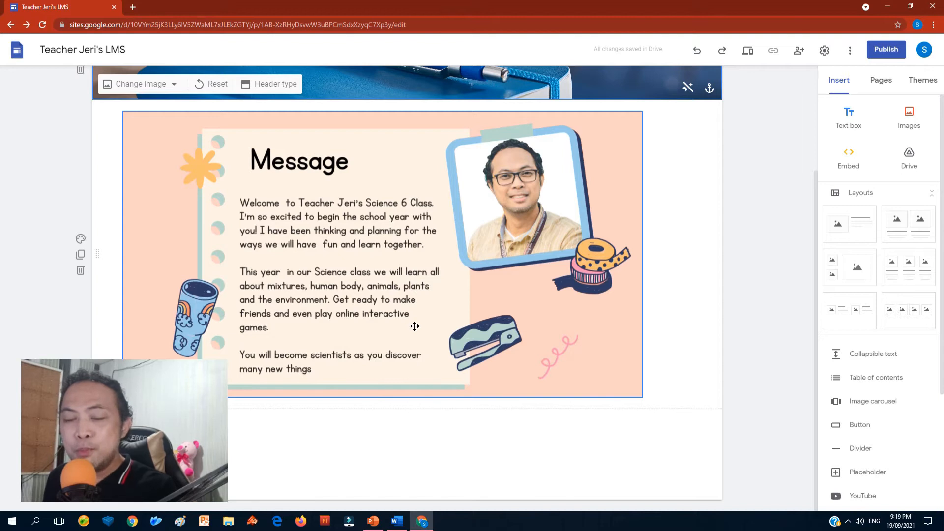
pyautogui.scroll(3, 135, 217)
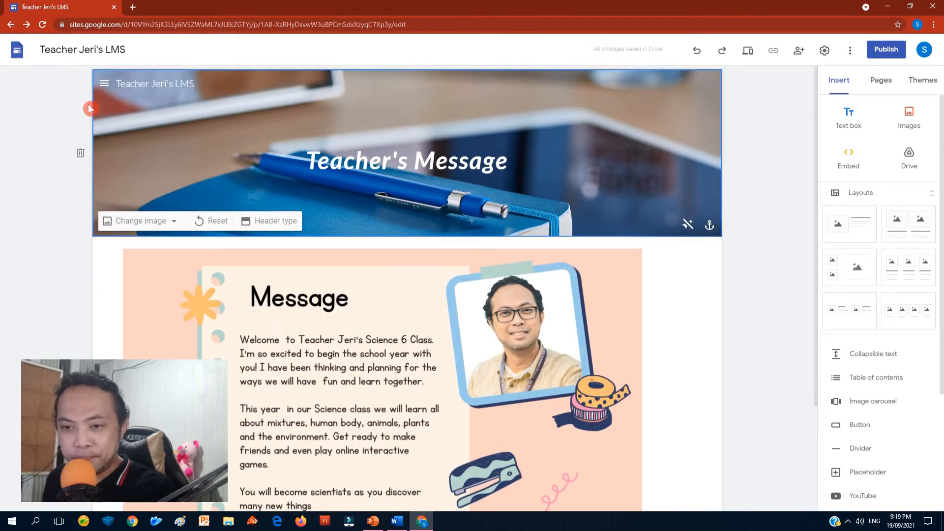
pyautogui.click(104, 83)
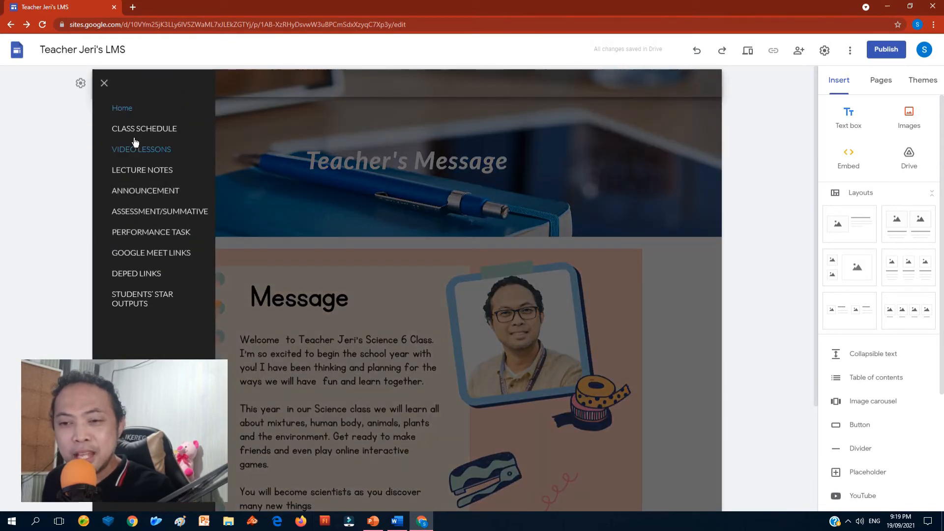
pyautogui.click(144, 130)
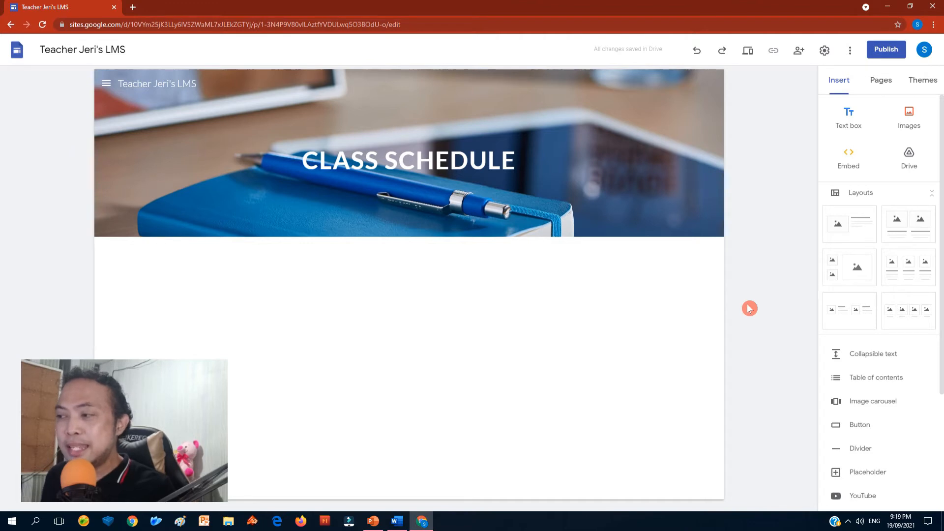
pyautogui.click(851, 117)
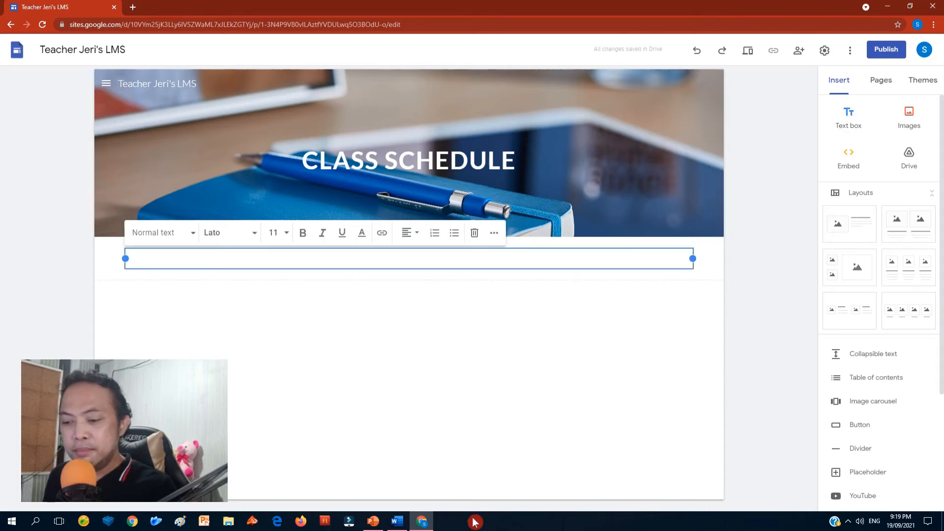
# Copy the four Grade 6 schedule lines under CLASS SCHEDULE in the Word document and return to the site
pyautogui.click(408, 525)
pyautogui.moveTo(143, 186); pyautogui.dragTo(538, 321)
pyautogui.scroll(-3, 374, 363)
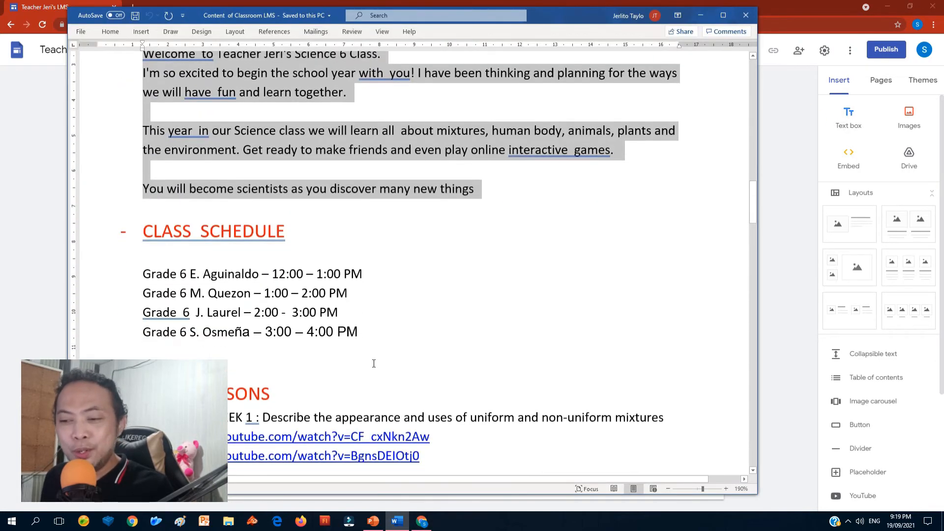
pyautogui.moveTo(366, 333); pyautogui.dragTo(144, 274)
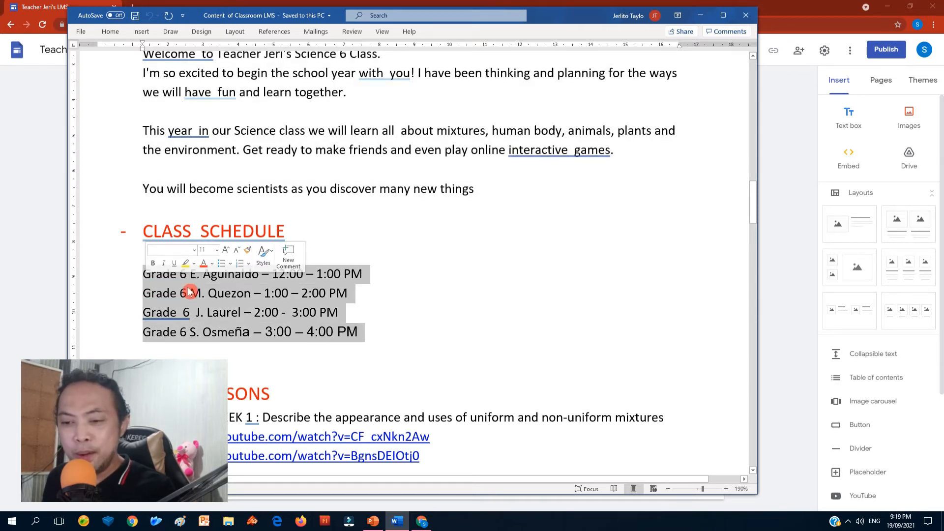
pyautogui.rightClick(190, 291)
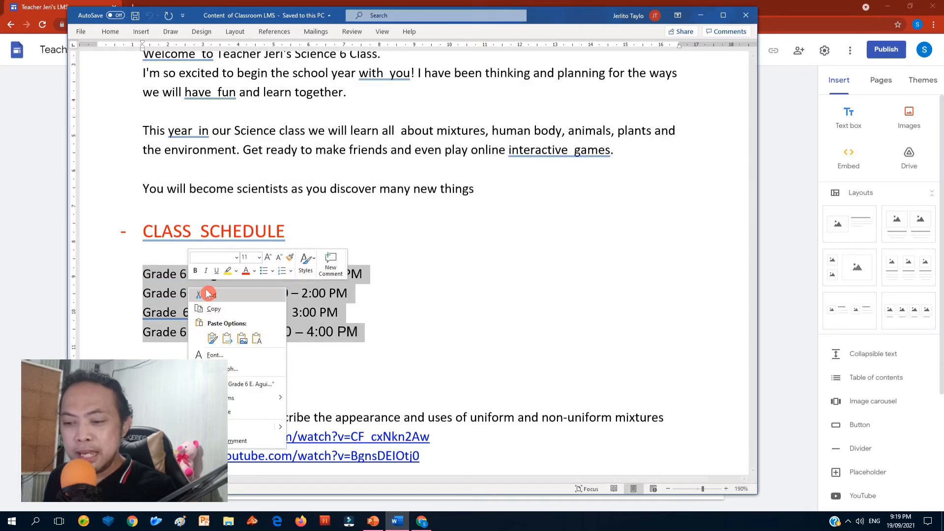
pyautogui.click(230, 308)
pyautogui.click(422, 522)
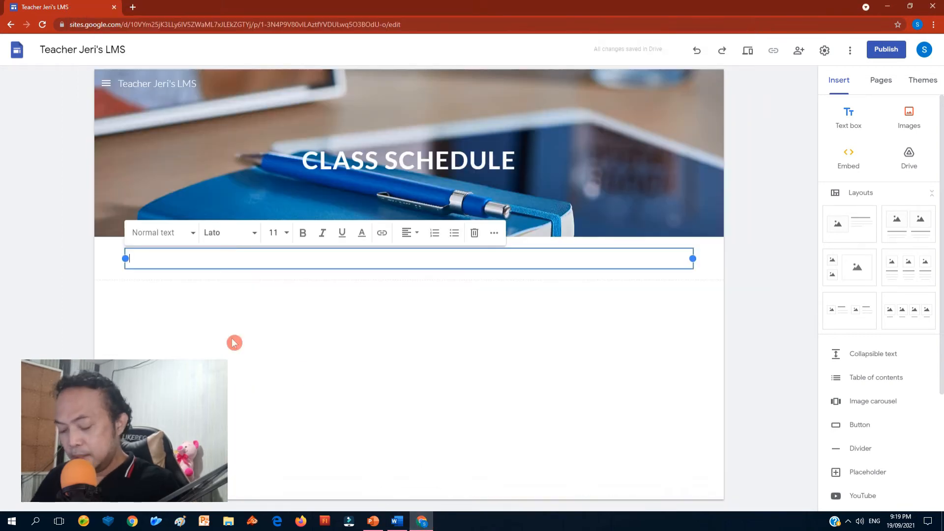
# Paste the copied schedule into the text box and center-align its four lines
pyautogui.hotkey('ctrl', 'v')
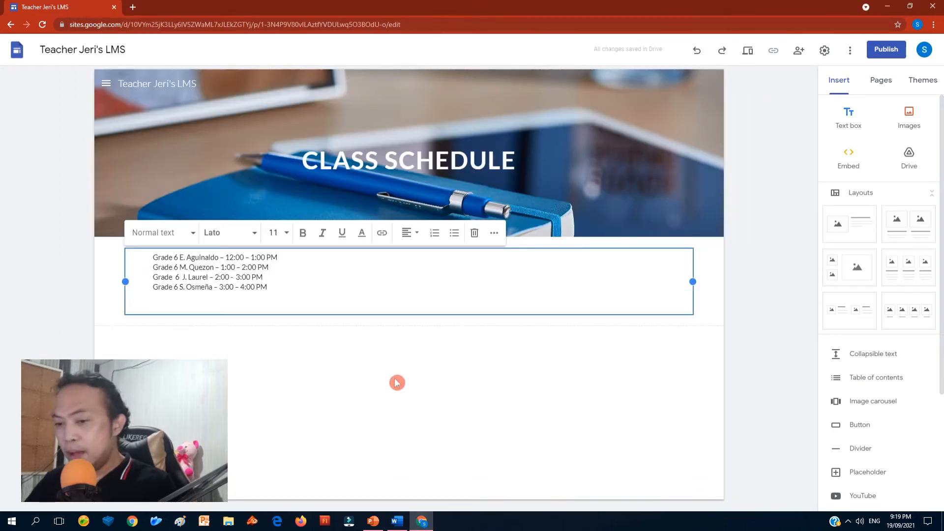
pyautogui.press('BackSpace')
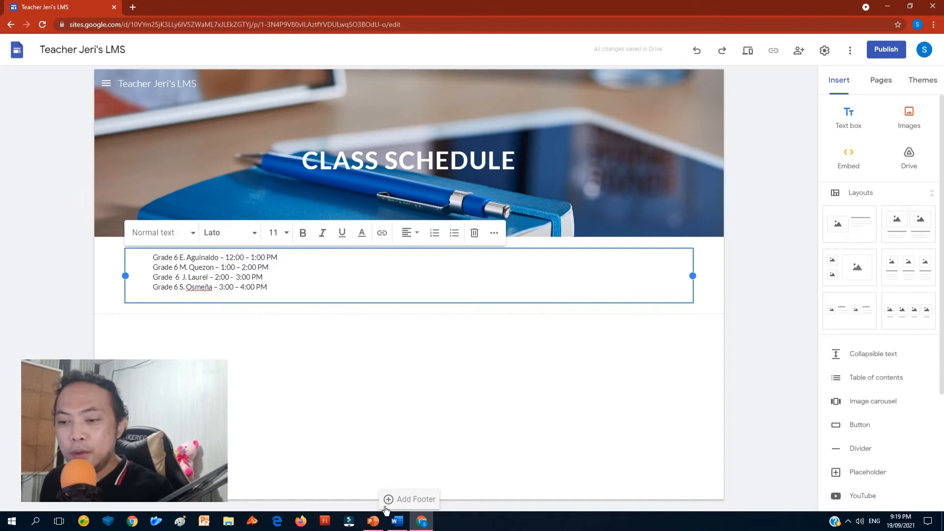
pyautogui.moveTo(268, 288); pyautogui.dragTo(140, 262)
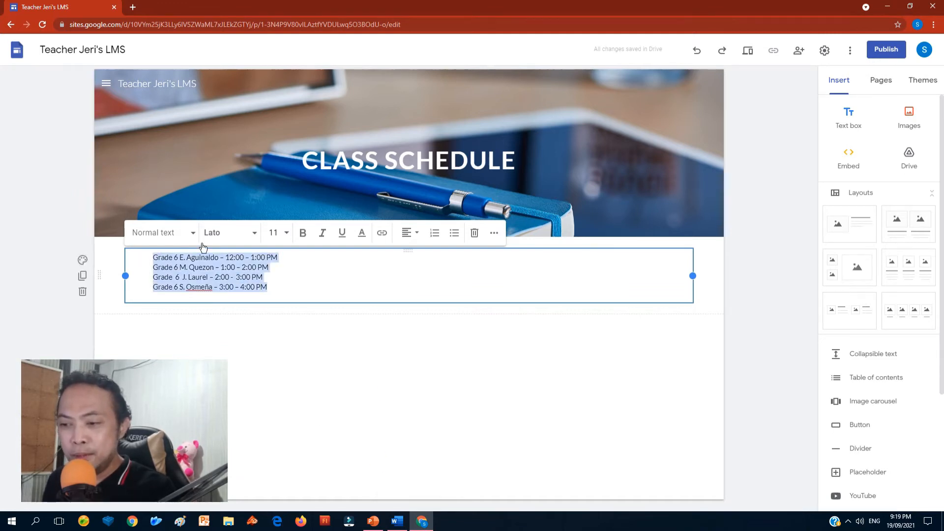
pyautogui.click(417, 234)
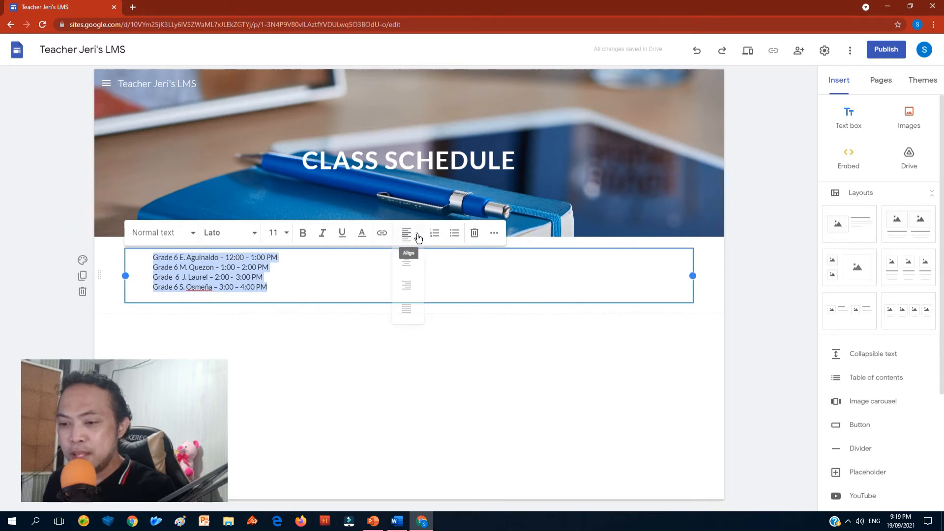
pyautogui.click(408, 262)
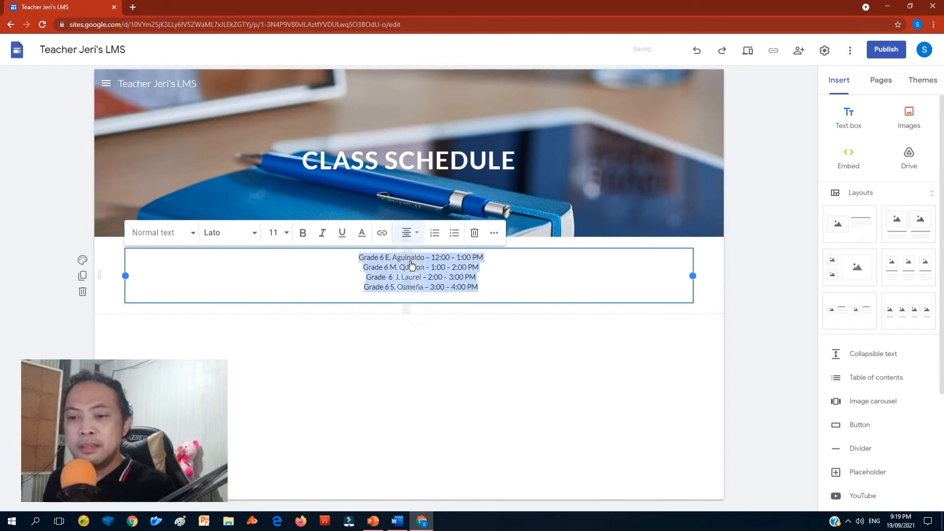
# Set the four class schedule lines to the Title text style
pyautogui.click(191, 234)
pyautogui.click(177, 283)
pyautogui.click(193, 234)
pyautogui.click(181, 261)
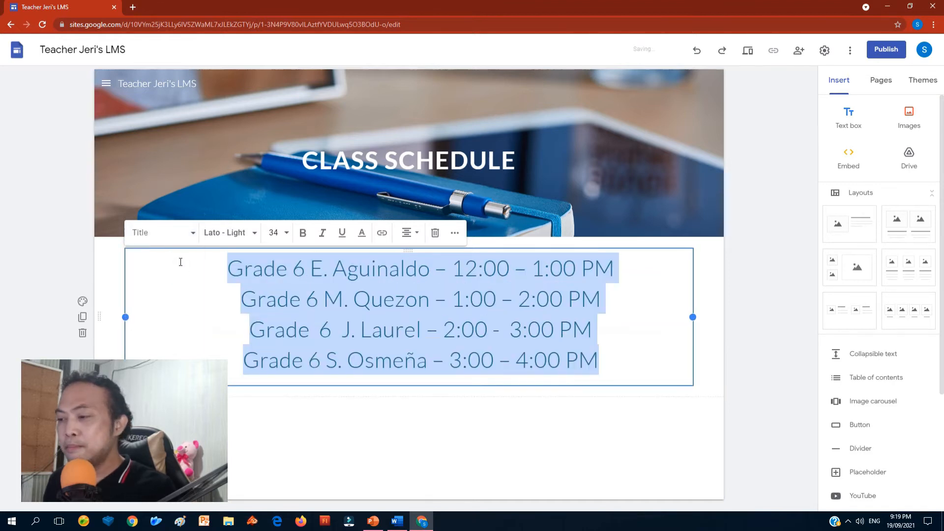
pyautogui.click(737, 402)
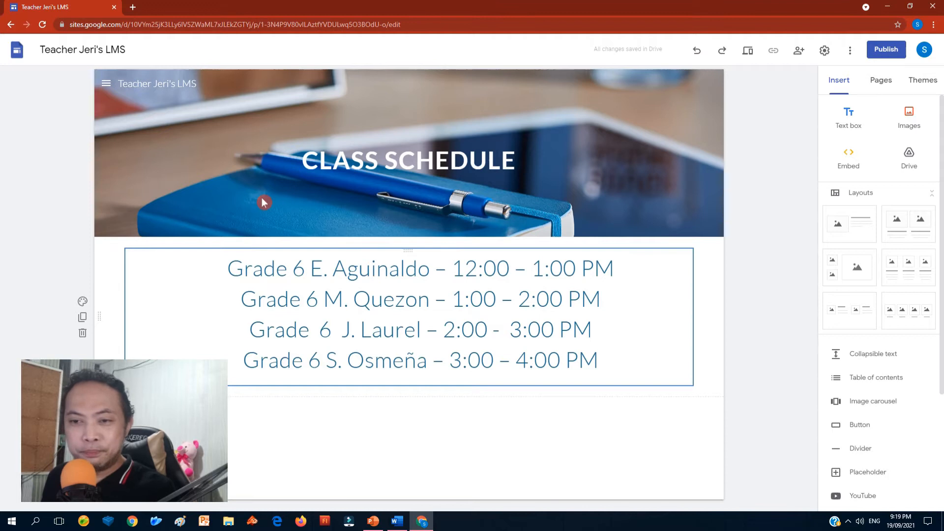
# Go to the VIDEO LESSONS page through the side navigation and insert a text box reading "FIRST QUARTER"
pyautogui.click(105, 83)
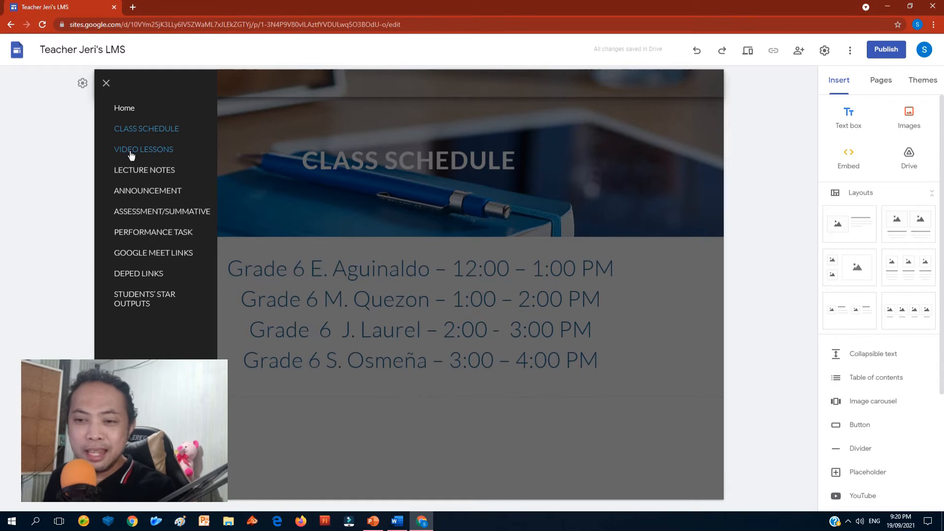
pyautogui.click(148, 153)
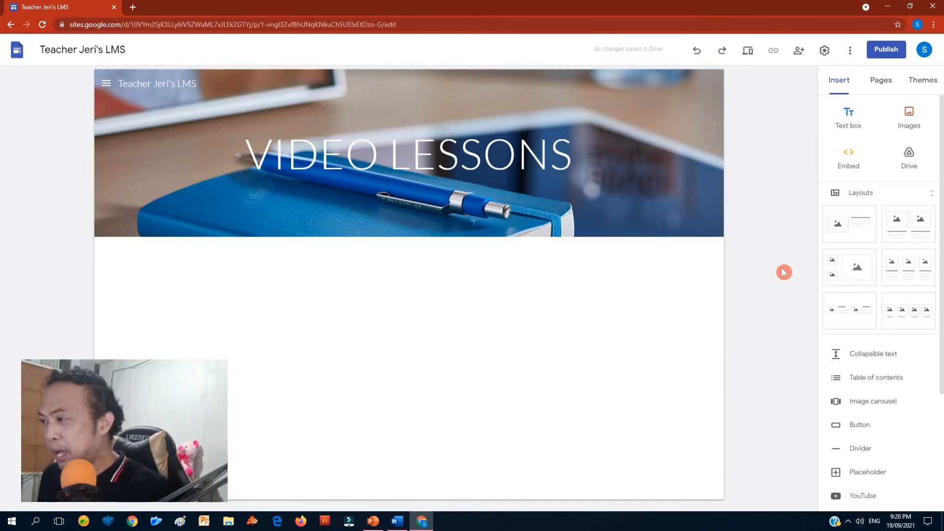
pyautogui.click(857, 126)
pyautogui.write('f')
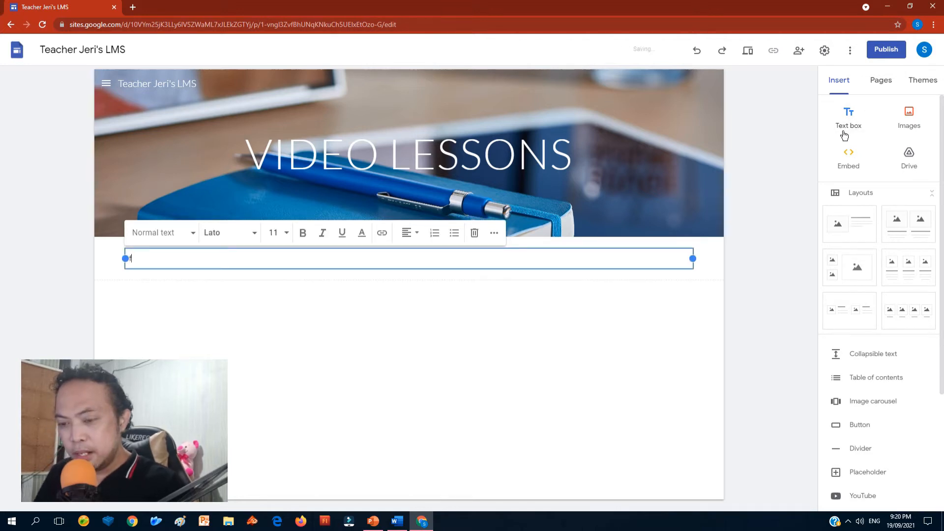
pyautogui.write('irs')
pyautogui.press('BackSpace')
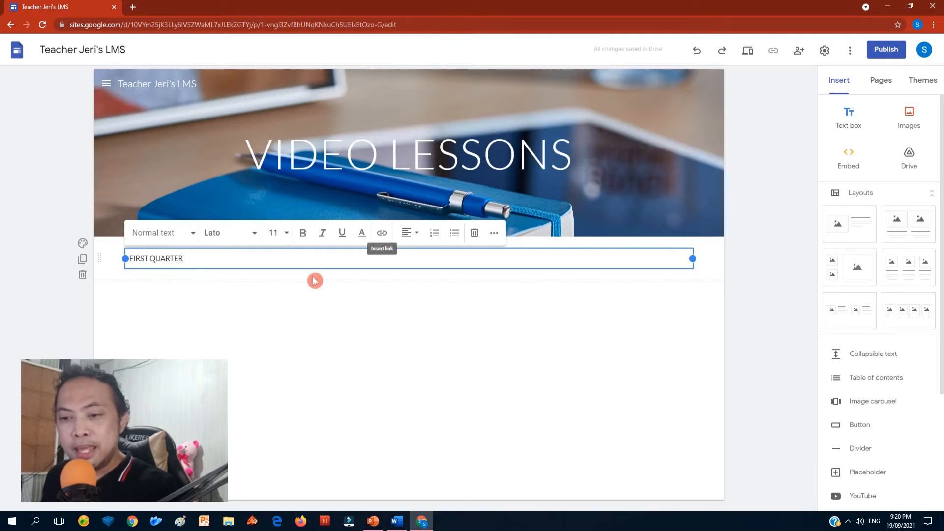
# Set the FIRST QUARTER text on the VIDEO LESSONS page to font size 18
pyautogui.tripleClick(167, 260)
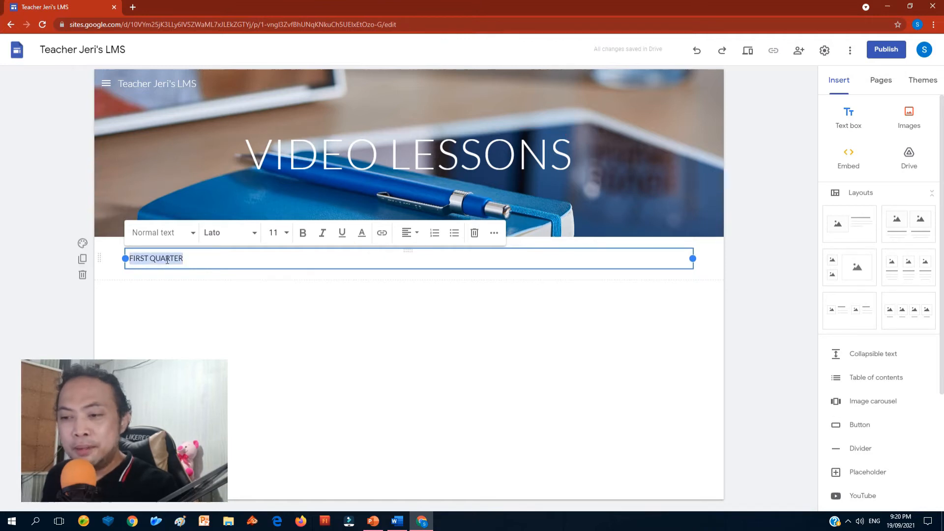
pyautogui.click(287, 235)
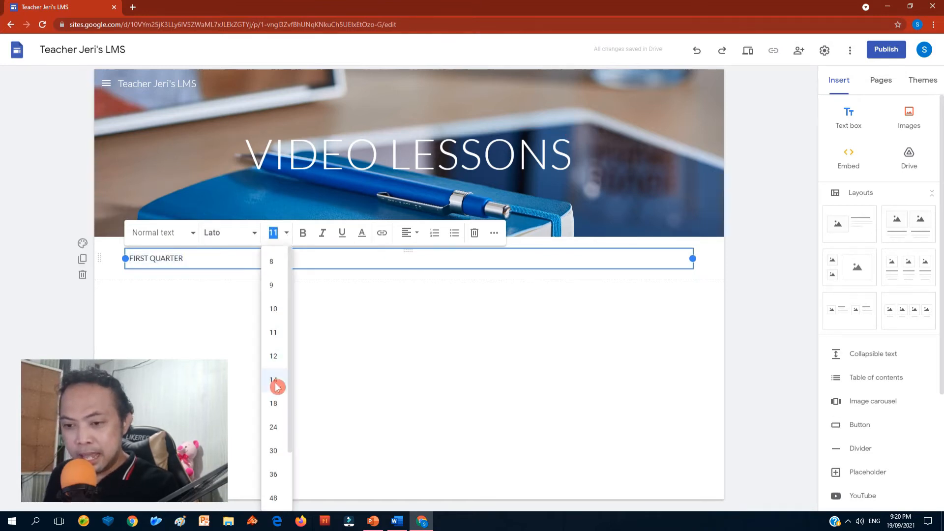
pyautogui.click(273, 403)
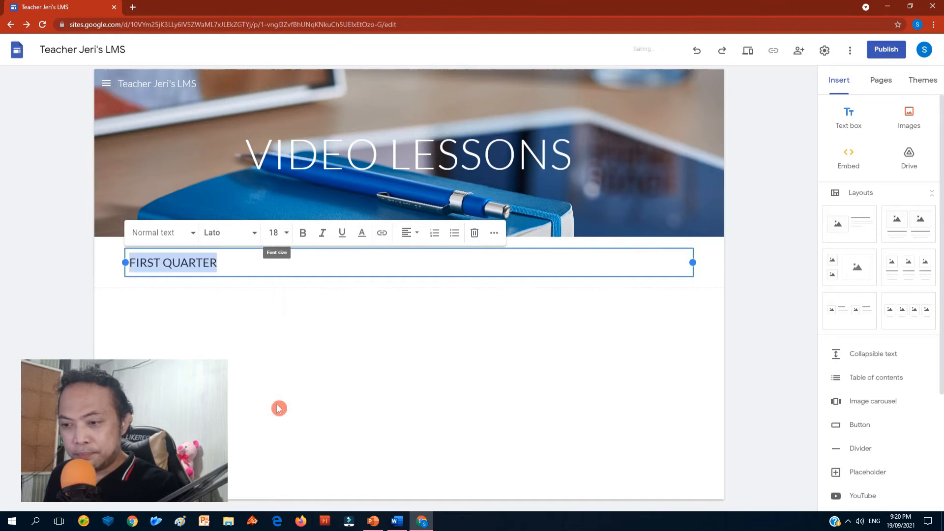
# Make the FIRST QUARTER text on the VIDEO LESSONS page bold
pyautogui.click(303, 233)
pyautogui.click(718, 303)
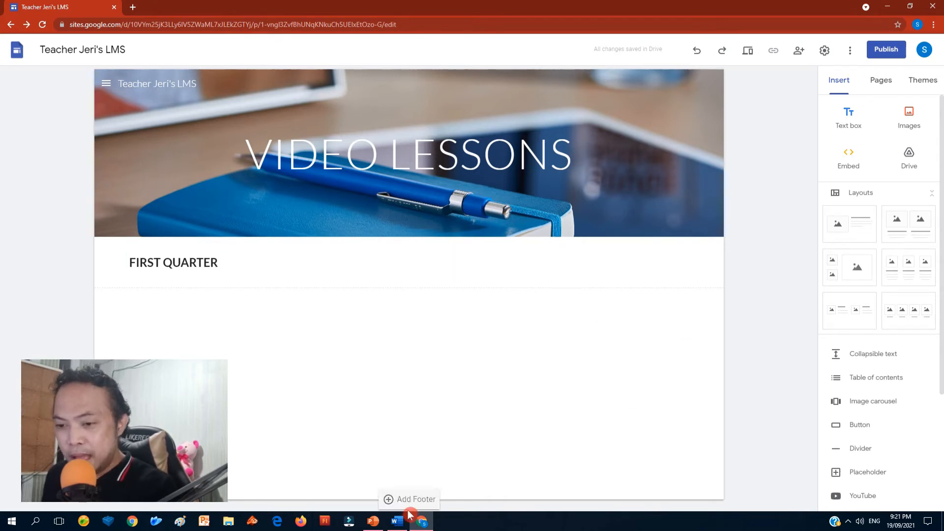
# Copy the first YouTube link under VIDEO LESSONS in the Word document and embed it by URL below FIRST QUARTER in Google Sites
pyautogui.click(397, 522)
pyautogui.scroll(-5, 412, 293)
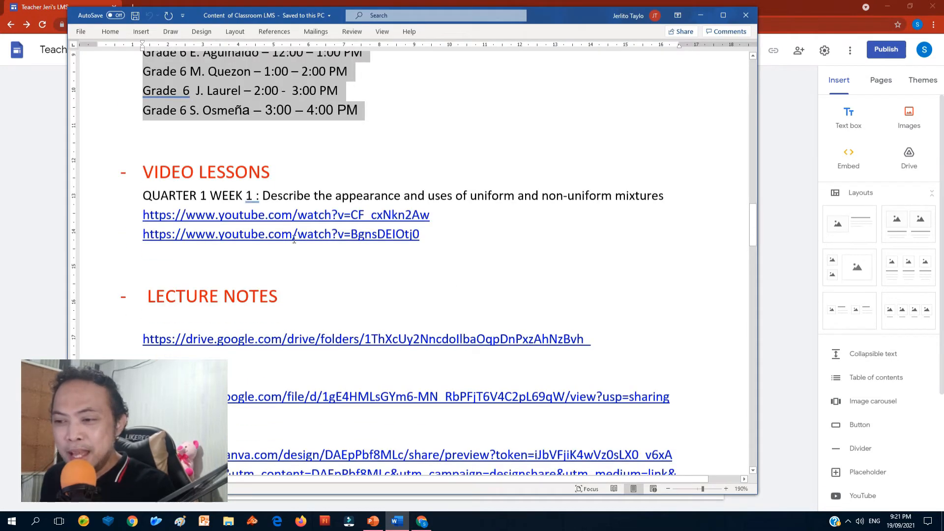
pyautogui.moveTo(432, 218); pyautogui.dragTo(152, 225)
pyautogui.hotkey('ctrl', 'c')
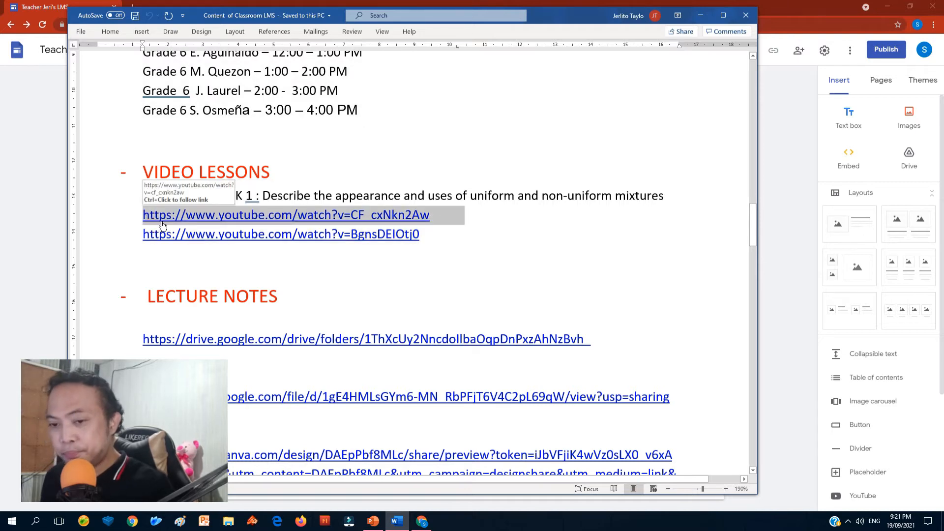
pyautogui.click(46, 263)
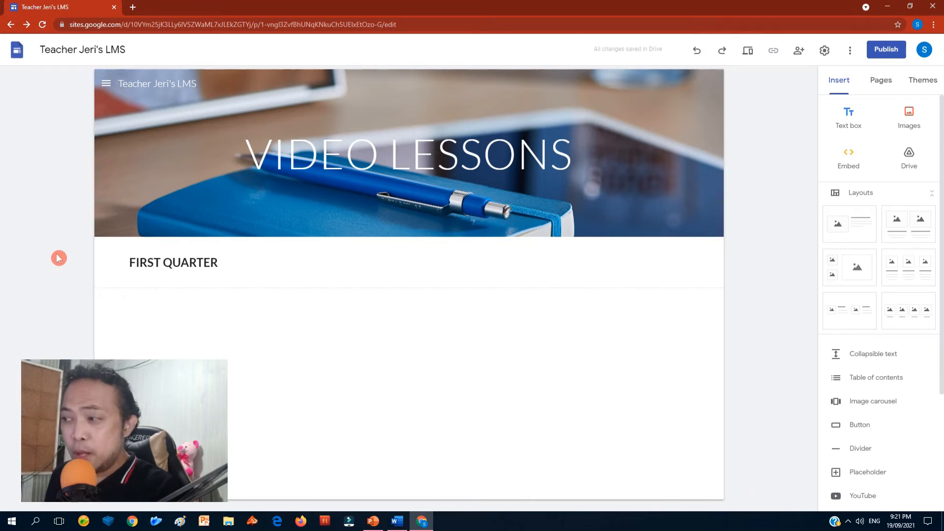
pyautogui.click(854, 169)
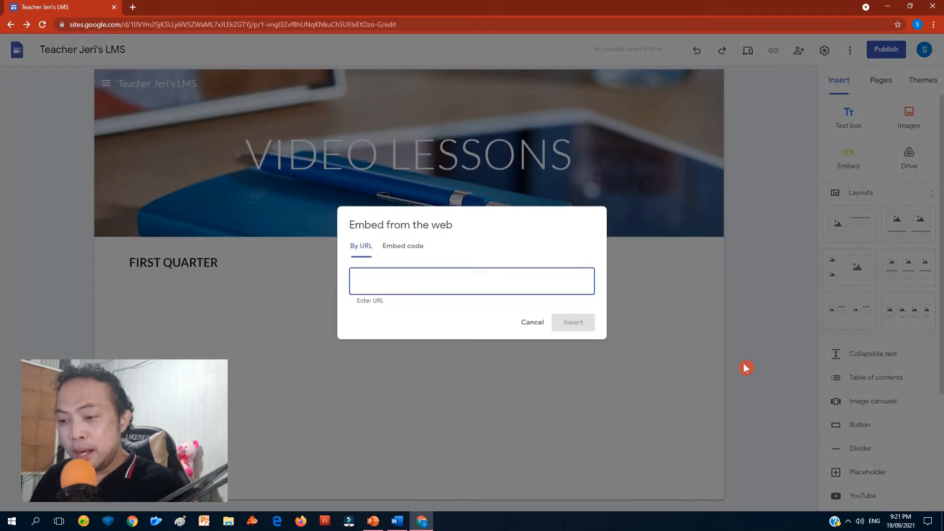
pyautogui.hotkey('ctrl', 'v')
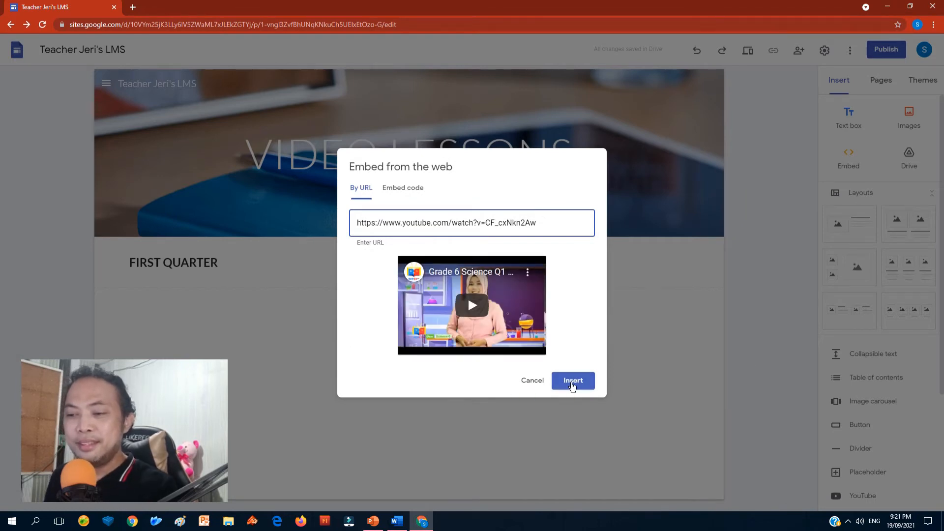
pyautogui.click(574, 386)
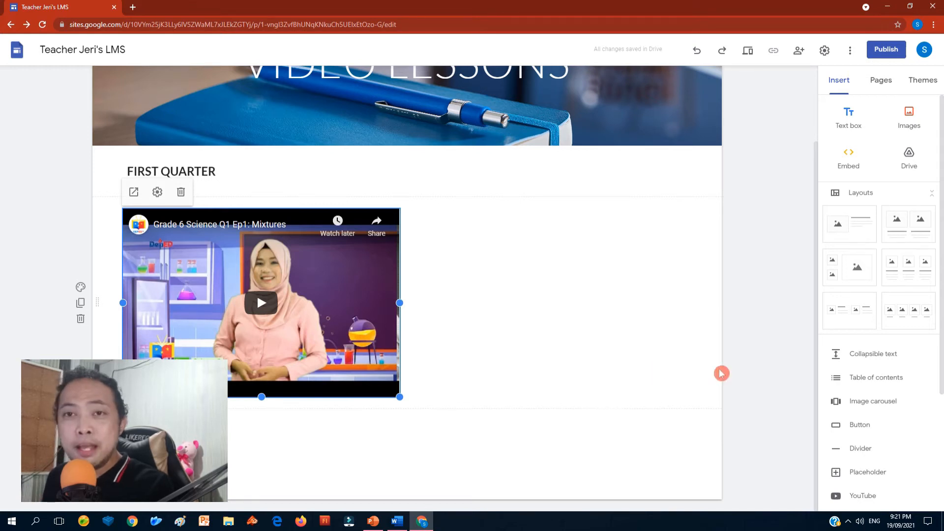
pyautogui.click(750, 370)
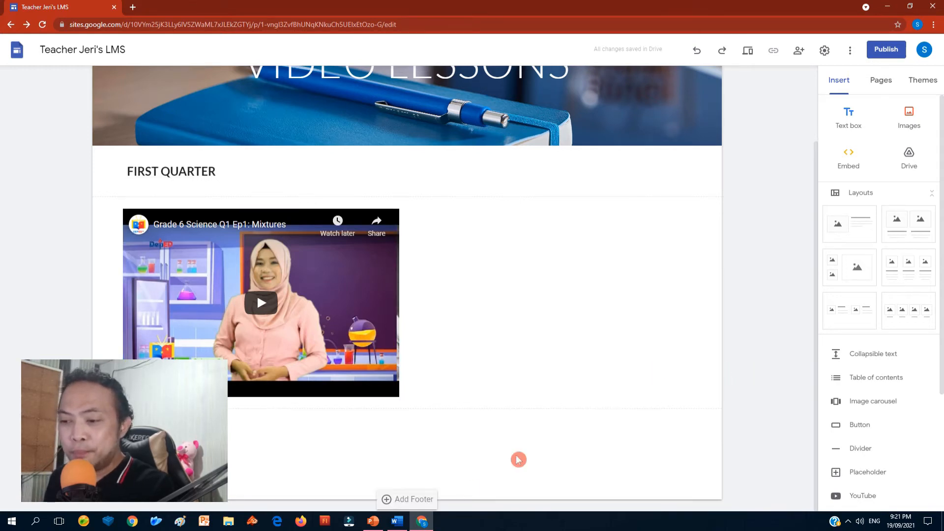
# Copy the second YouTube link under VIDEO LESSONS in Word and embed that video by URL on the Google Sites page
pyautogui.click(397, 521)
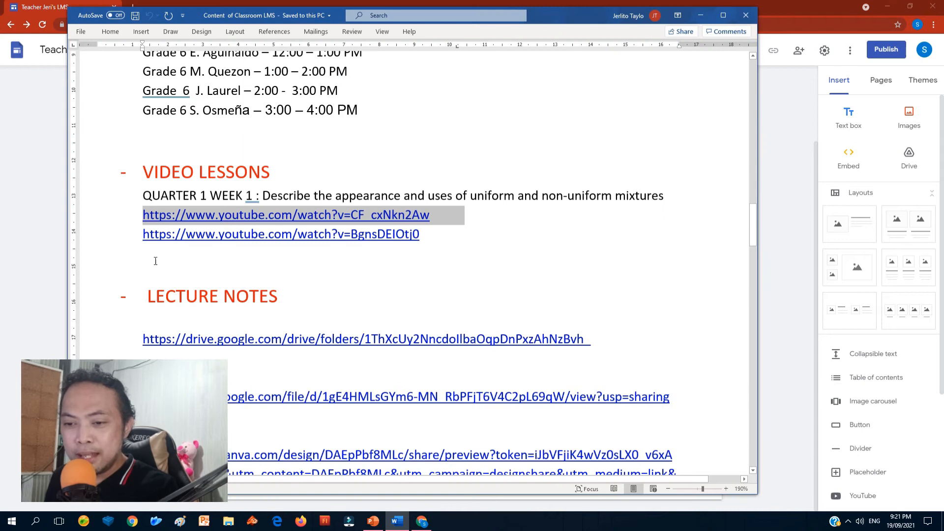
pyautogui.moveTo(144, 240); pyautogui.dragTo(429, 241)
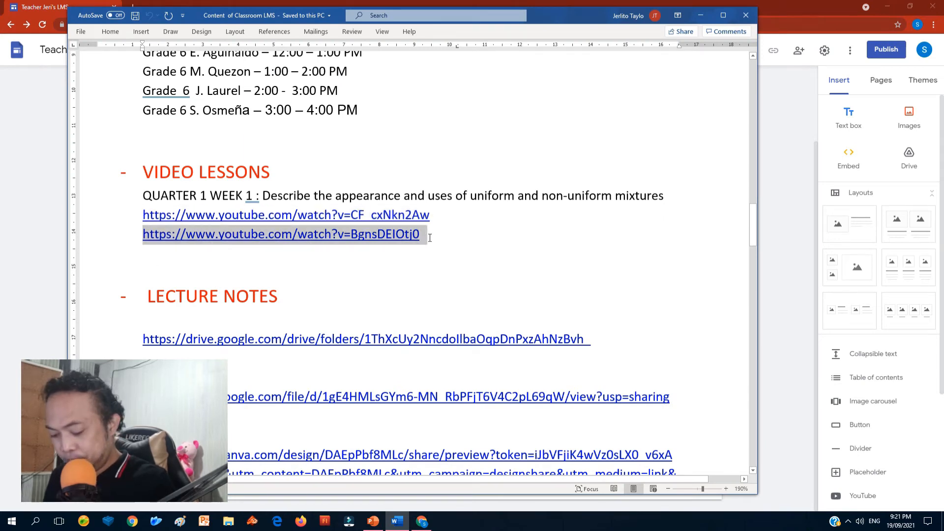
pyautogui.hotkey('ctrl', 'c')
pyautogui.click(33, 284)
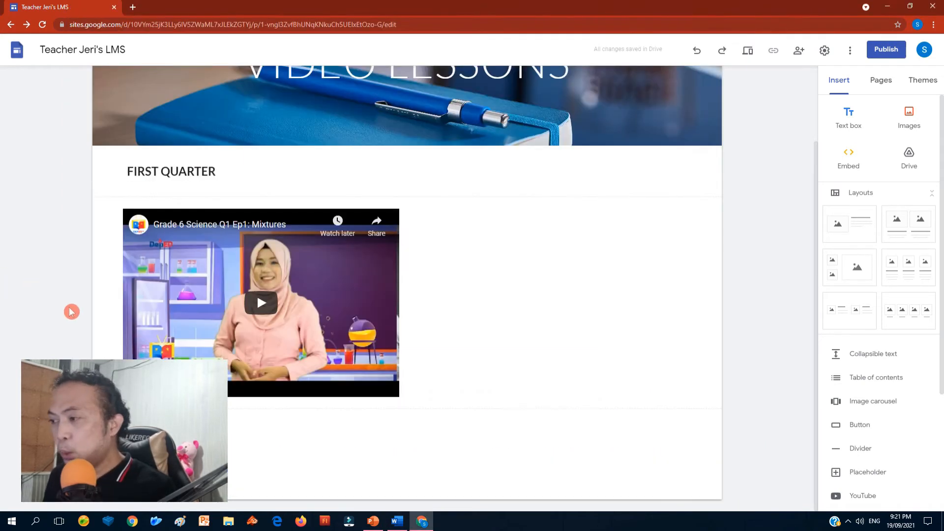
pyautogui.click(848, 158)
pyautogui.hotkey('ctrl', 'v')
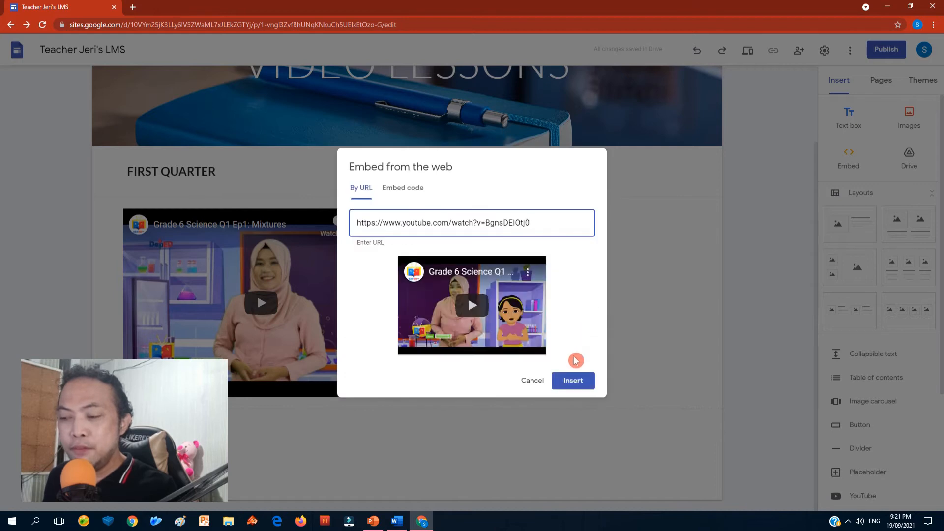
pyautogui.click(578, 385)
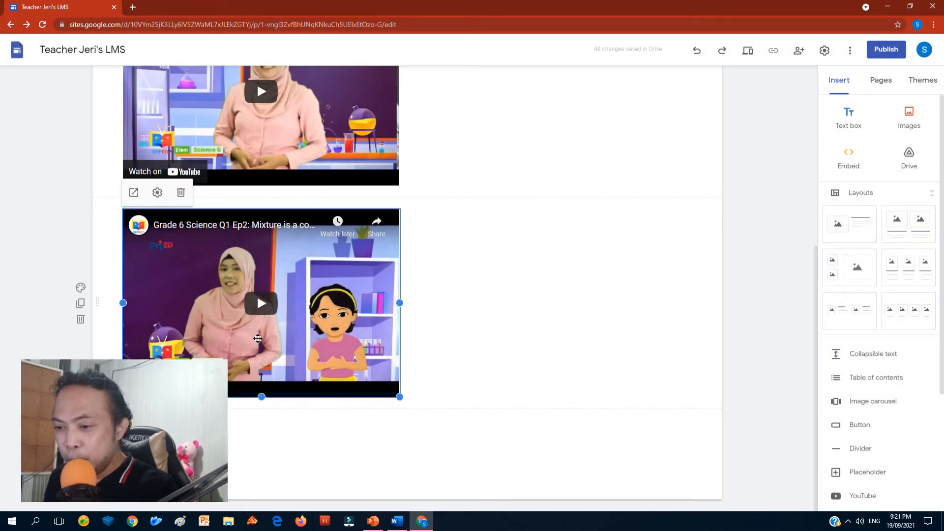
# Move the second video next to the Ep1: Mixtures video in the same row and slightly adjust the first video's height
pyautogui.scroll(3, 258, 338)
pyautogui.moveTo(311, 422); pyautogui.dragTo(468, 185)
pyautogui.click(392, 394)
pyautogui.moveTo(399, 397)
pyautogui.mouseDown()
pyautogui.moveTo(352, 323)
pyautogui.moveTo(399, 399)
pyautogui.mouseUp()
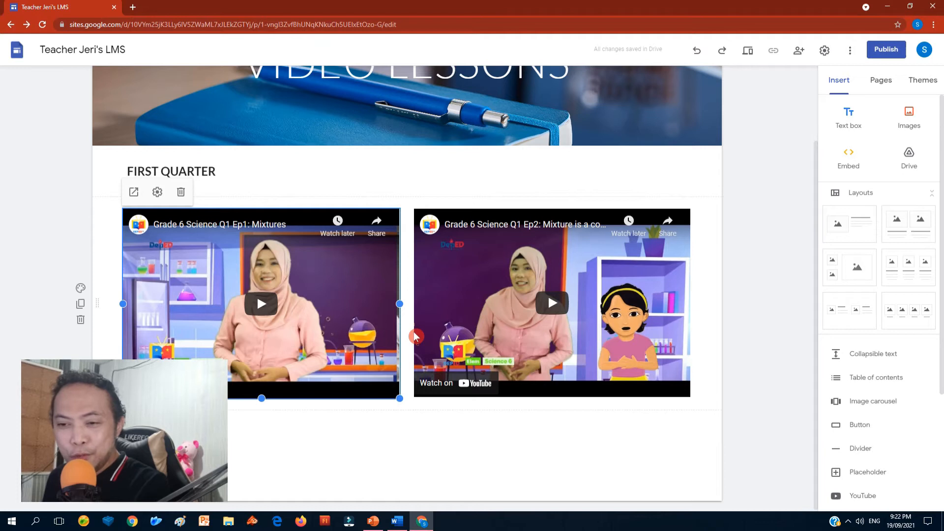
pyautogui.click(774, 356)
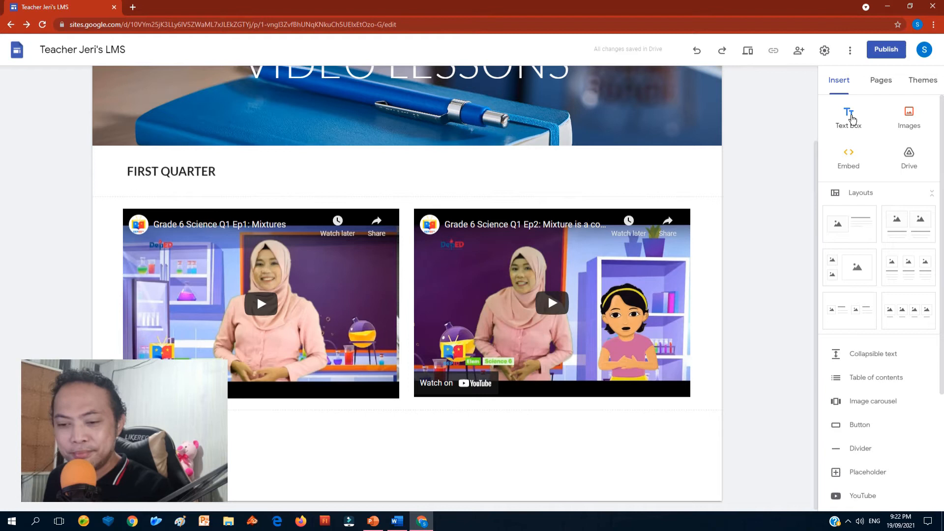
# Insert a text box and place its section between the FIRST QUARTER heading and the two videos
pyautogui.click(852, 119)
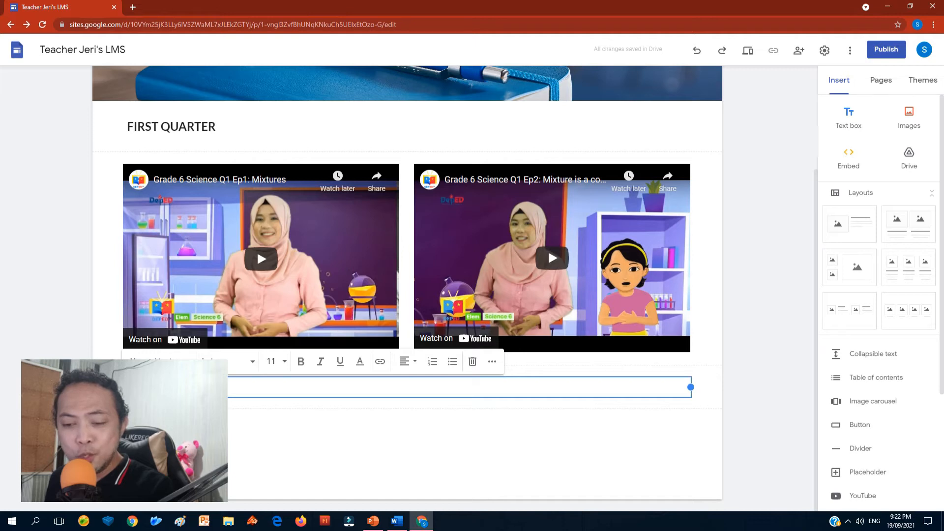
pyautogui.moveTo(93, 384); pyautogui.dragTo(84, 167)
pyautogui.click(172, 173)
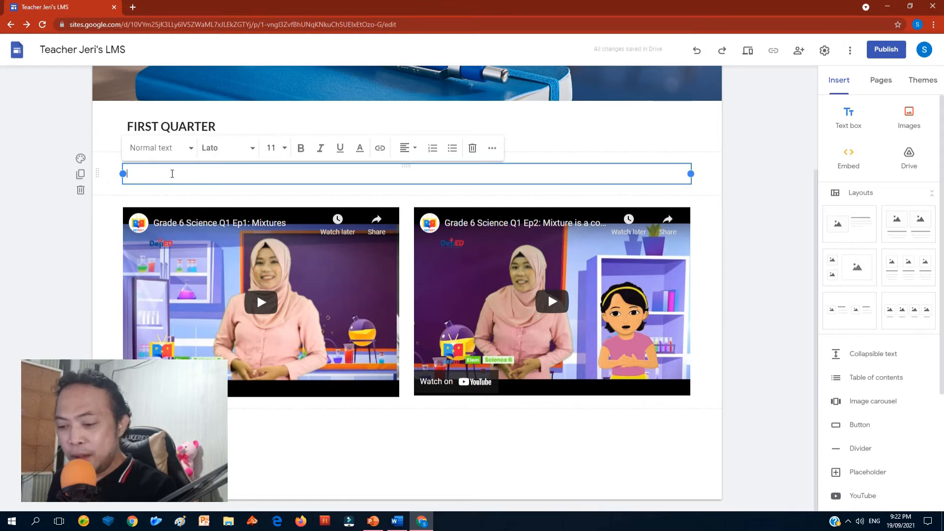
# Copy the QUARTER 1 WEEK 1 lesson description from Word, paste it into the new text box, and remove its indent
pyautogui.click(398, 521)
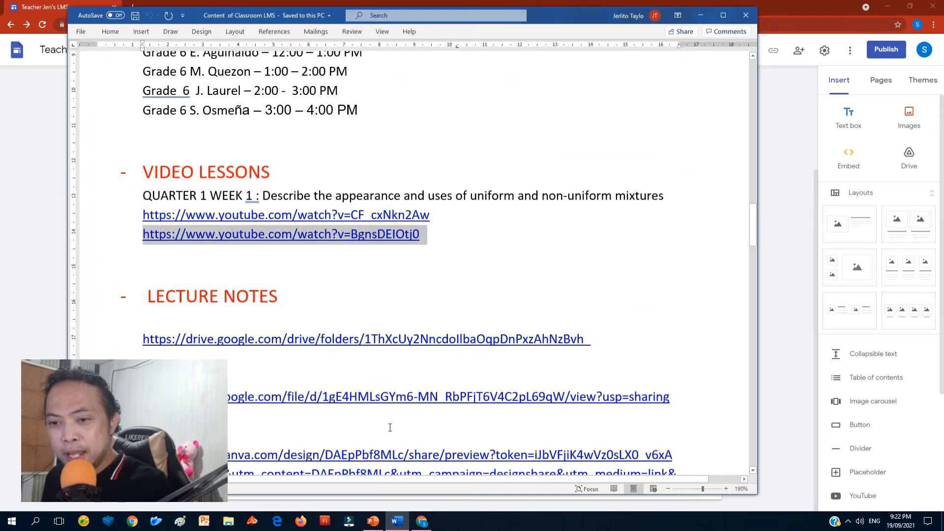
pyautogui.tripleClick(144, 194)
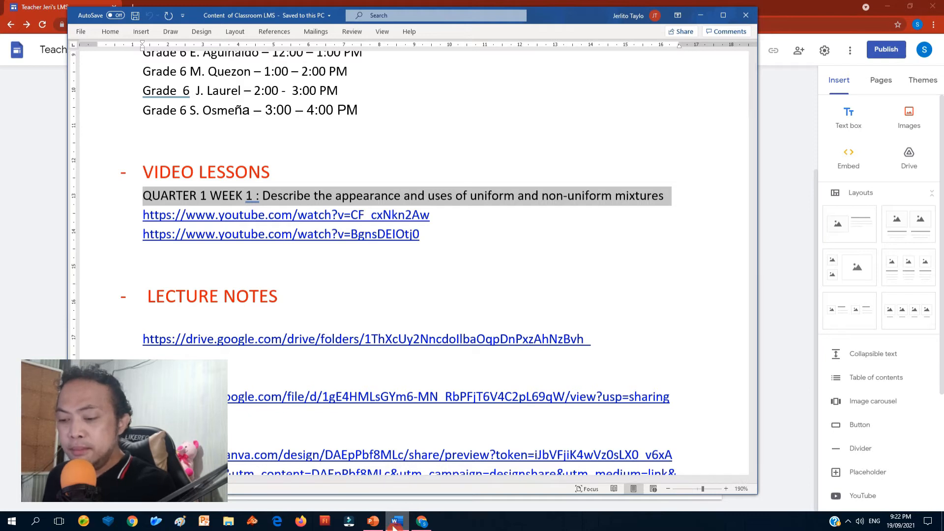
pyautogui.click(426, 526)
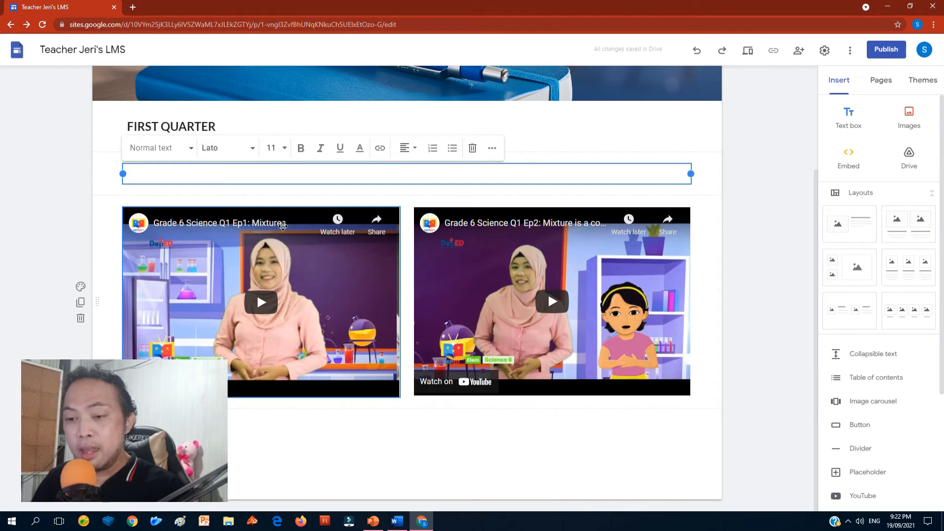
pyautogui.hotkey('ctrl', 'v')
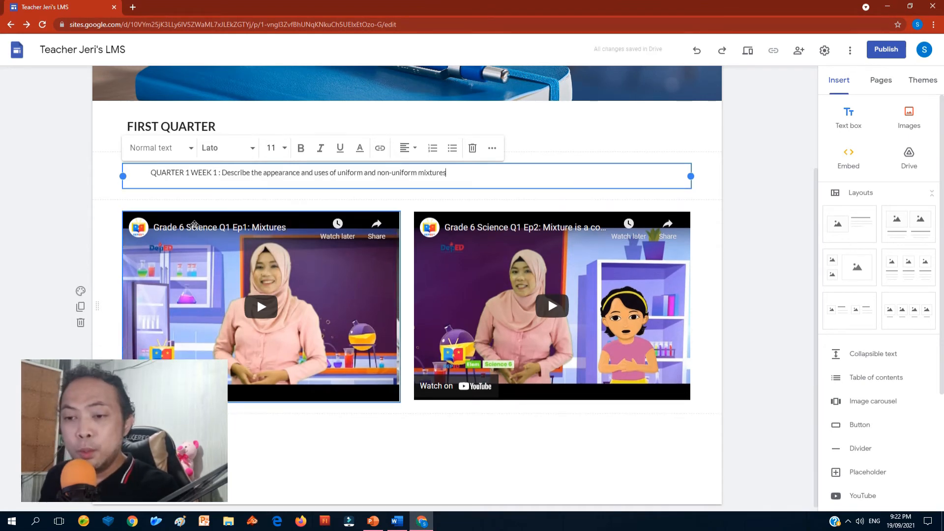
pyautogui.press('BackSpace')
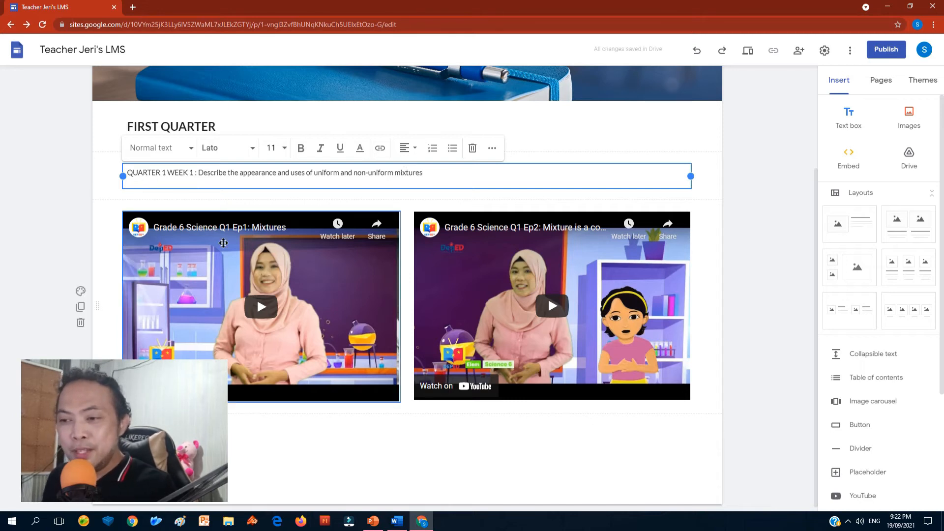
pyautogui.click(413, 199)
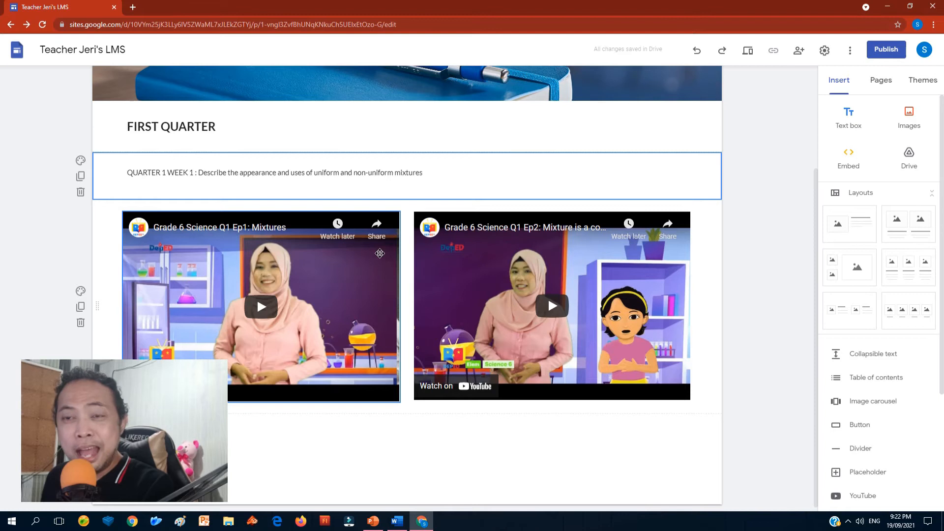
# Set the QUARTER 1 WEEK 1 description text to font size 14
pyautogui.scroll(3, 379, 253)
pyautogui.click(326, 270)
pyautogui.tripleClick(326, 270)
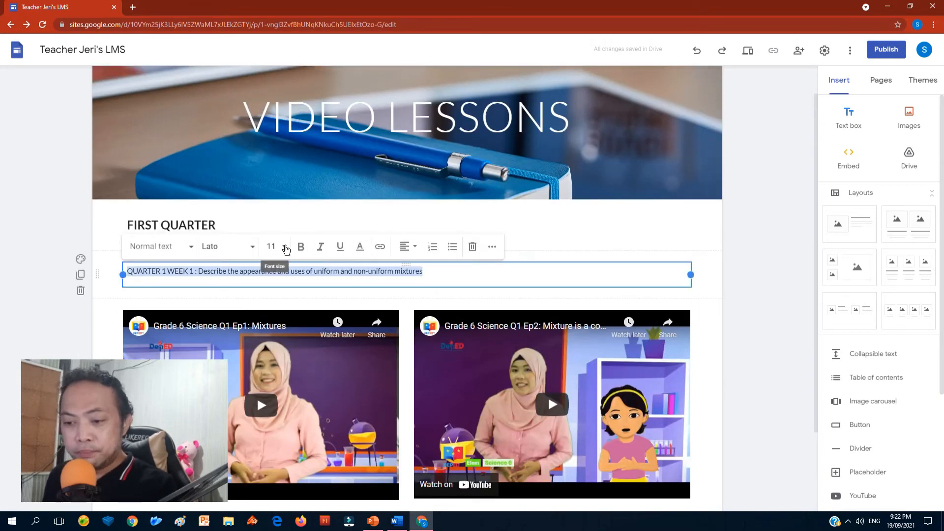
pyautogui.click(284, 246)
pyautogui.click(278, 394)
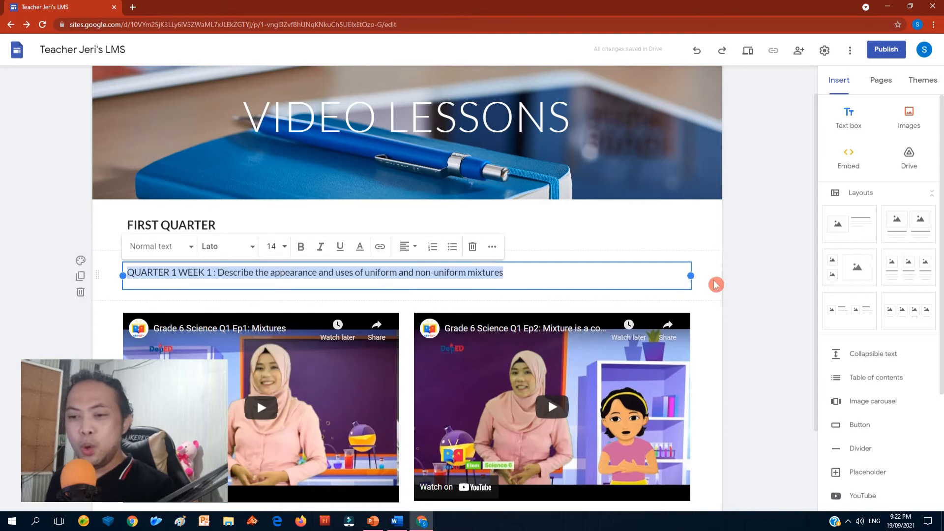
pyautogui.click(743, 273)
pyautogui.scroll(-2, 743, 272)
pyautogui.scroll(3, 740, 268)
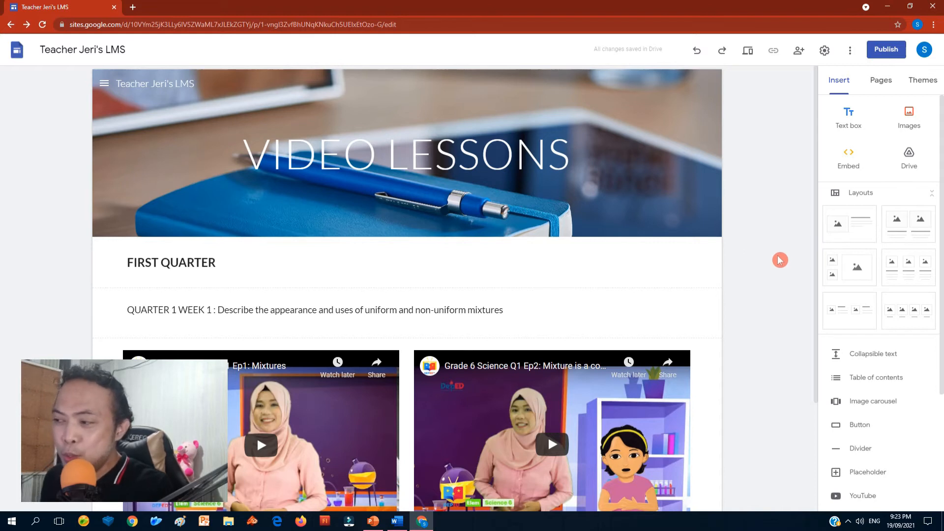
pyautogui.scroll(-1, 780, 259)
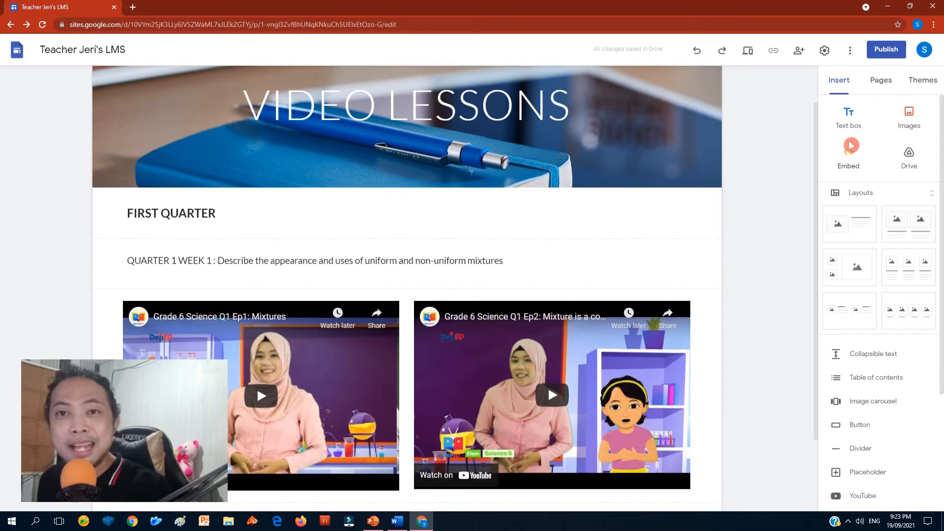
pyautogui.click(767, 232)
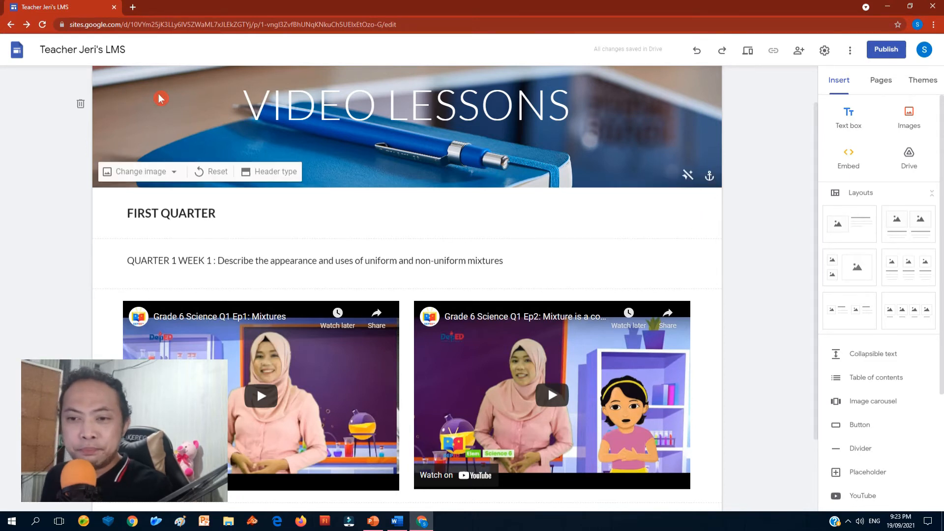
# Go to the LECTURE NOTES page through the side navigation
pyautogui.click(110, 74)
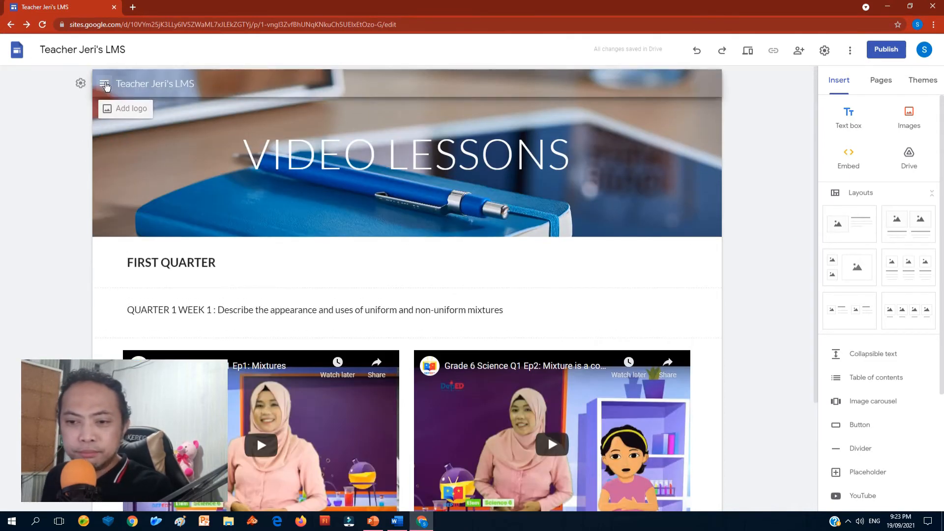
pyautogui.click(103, 82)
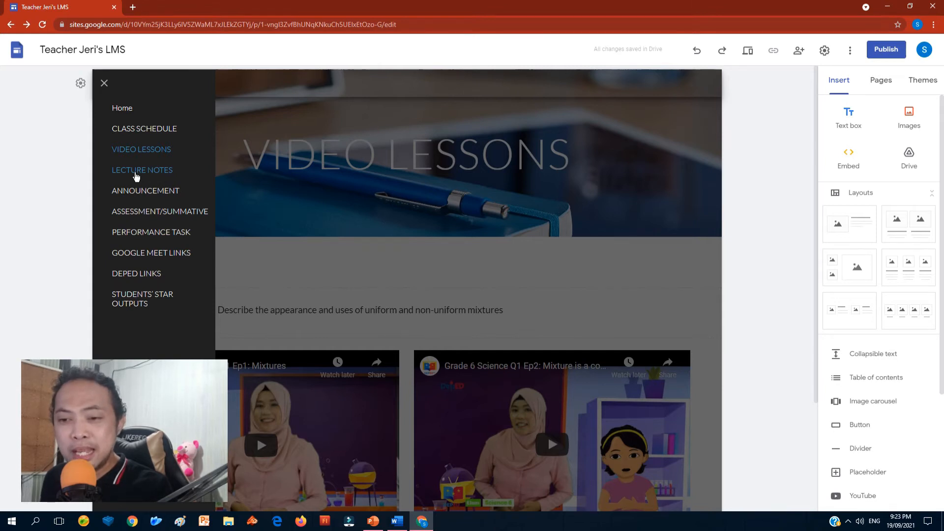
pyautogui.click(136, 172)
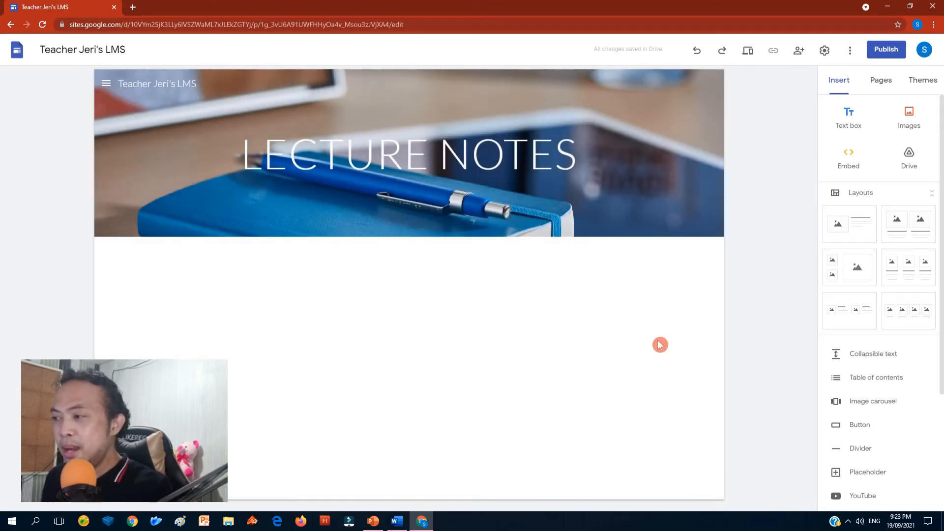
# Insert a text box reading "FIRST QUARTER" on the LECTURE NOTES page
pyautogui.click(848, 124)
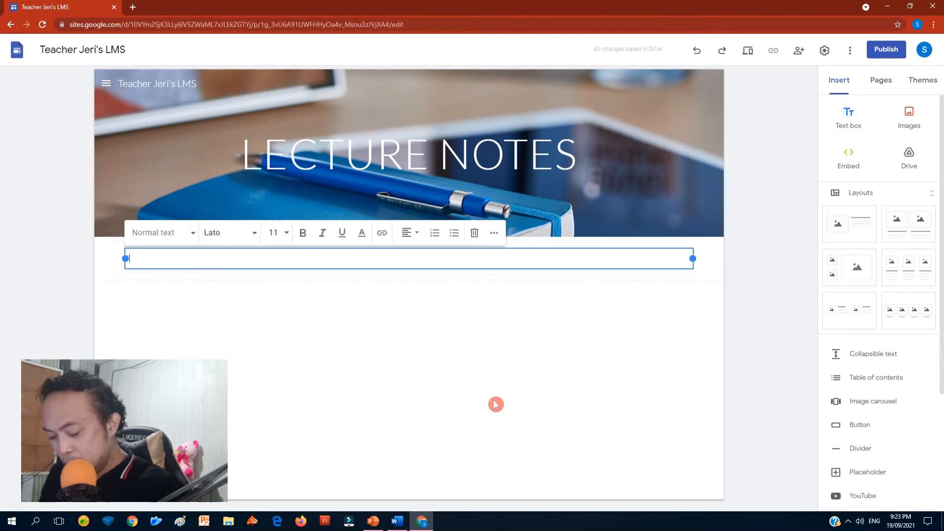
pyautogui.write('firt')
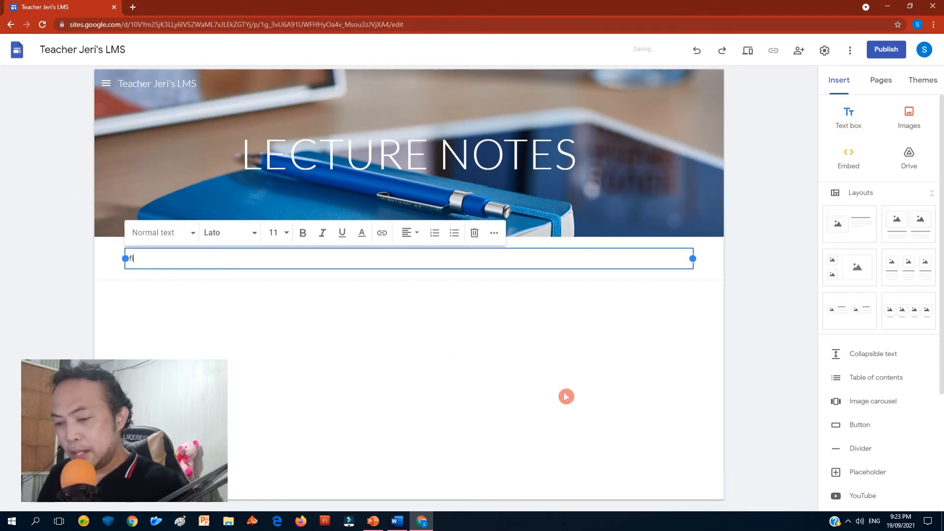
pyautogui.press('BackSpace')
pyautogui.press('BackSpace')
pyautogui.press('BackSpace')
pyautogui.press('BackSpace')
pyautogui.write('FU')
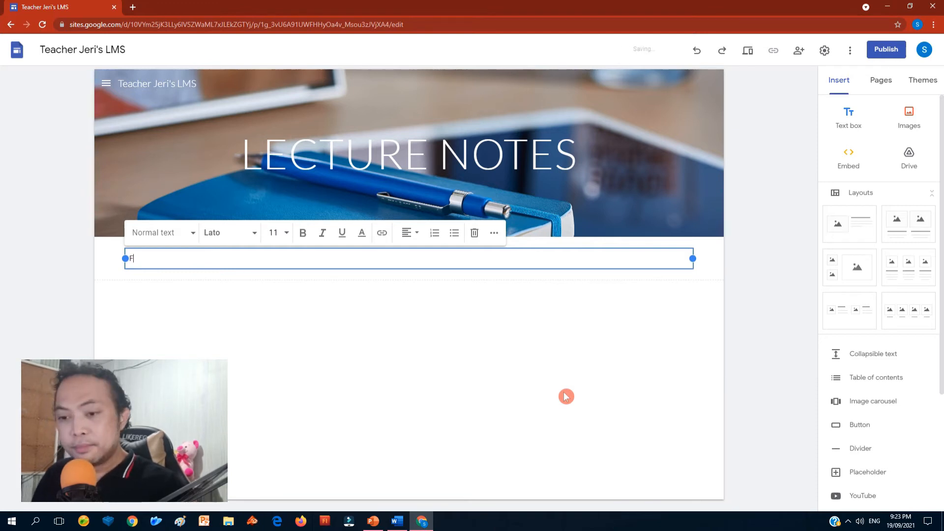
pyautogui.press('BackSpace')
pyautogui.write('IRST QUARTER')
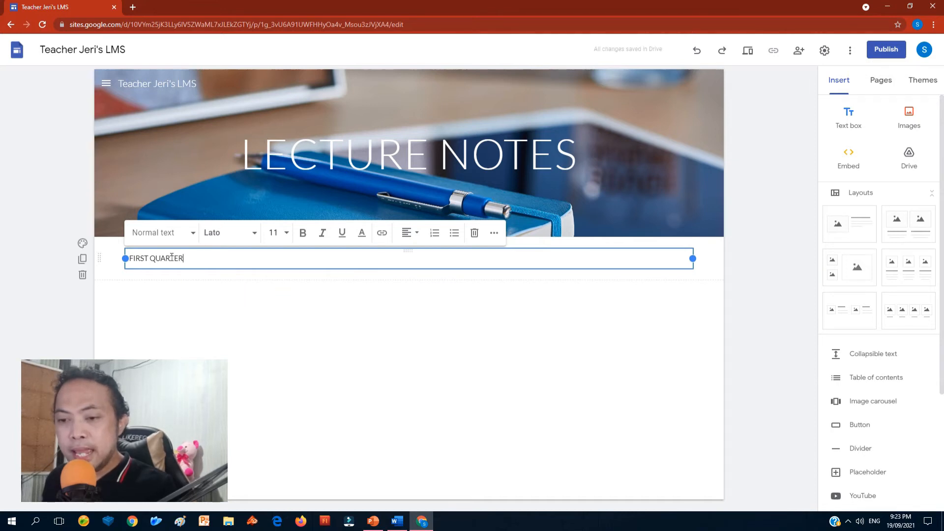
# Format the "FIRST QUARTER" text on the LECTURE NOTES page in the Title style and make it bold
pyautogui.tripleClick(172, 257)
pyautogui.click(191, 233)
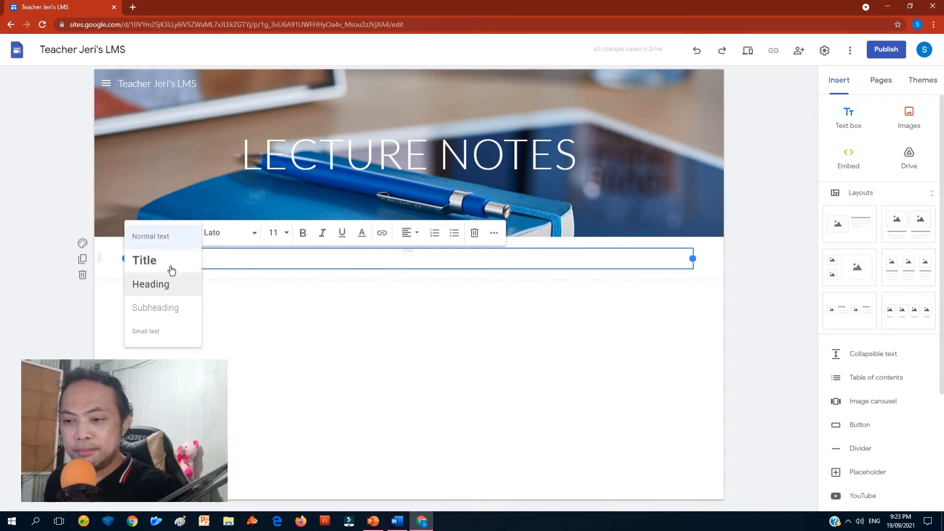
pyautogui.click(172, 266)
pyautogui.click(302, 233)
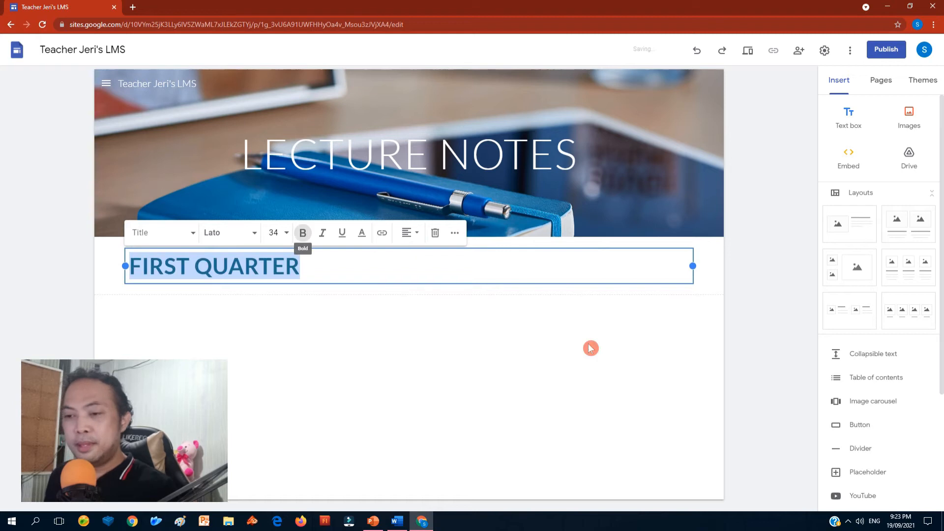
pyautogui.click(754, 325)
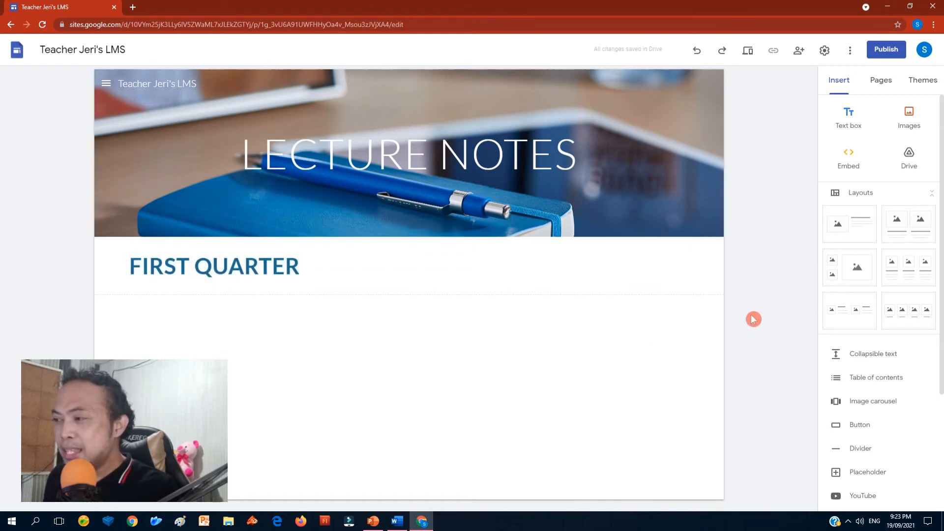
# Insert a text box below FIRST QUARTER and copy the notes from "General Properties of Mixtures" through the Gunpowder line in Word
pyautogui.click(851, 126)
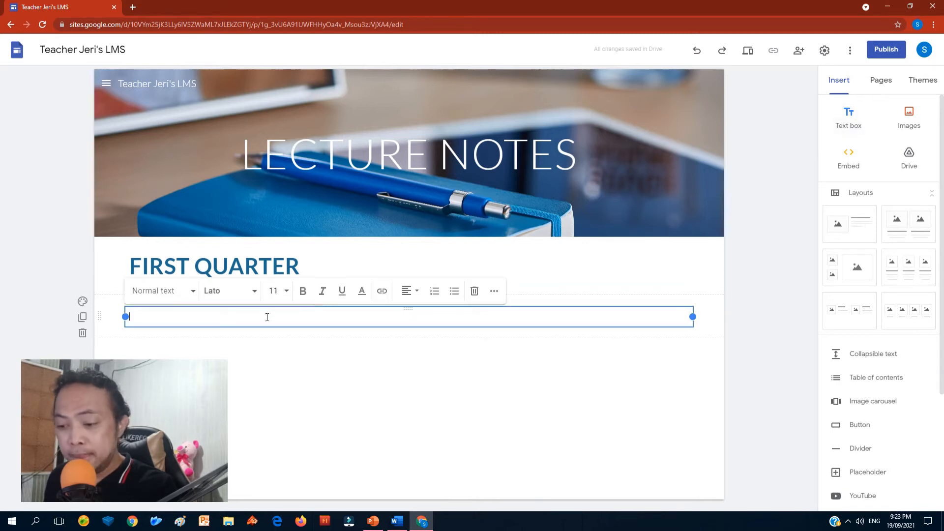
pyautogui.click(397, 521)
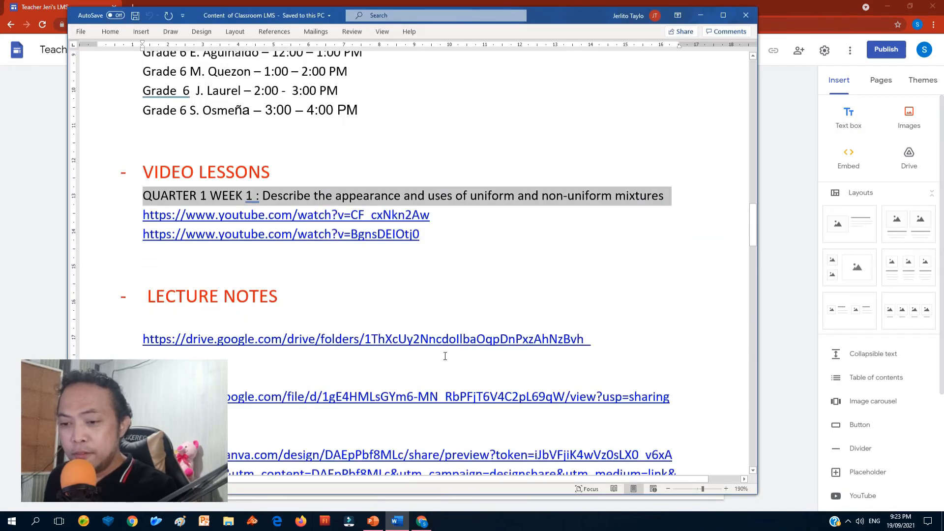
pyautogui.scroll(-15, 446, 356)
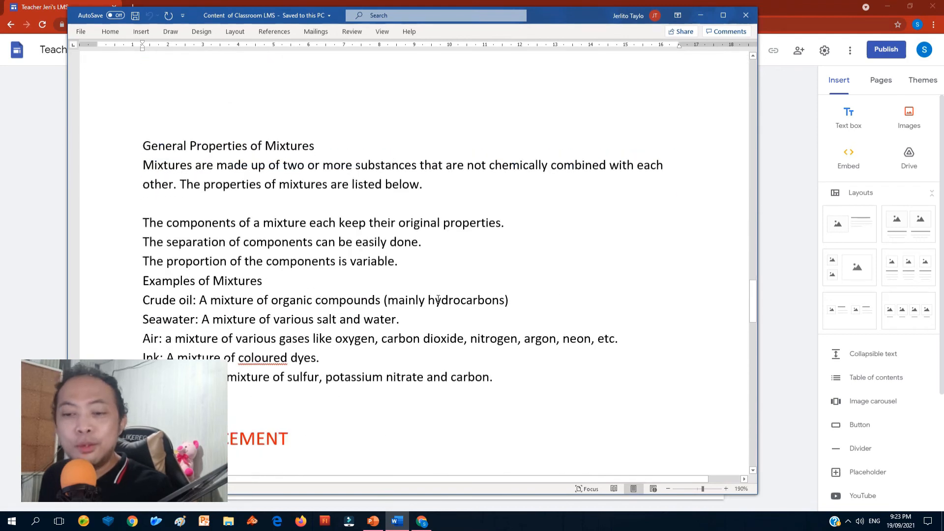
pyautogui.scroll(-1, 454, 304)
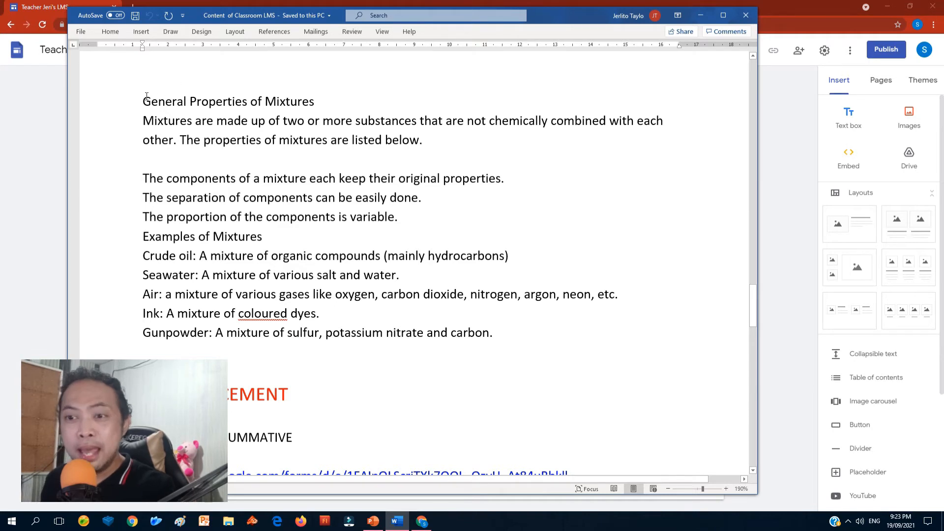
pyautogui.moveTo(142, 100); pyautogui.dragTo(492, 329)
pyautogui.rightClick(333, 197)
pyautogui.click(361, 216)
# Paste the mixtures notes into the empty text box below FIRST QUARTER in Google Sites and tidy the final Gunpowder line
pyautogui.click(33, 316)
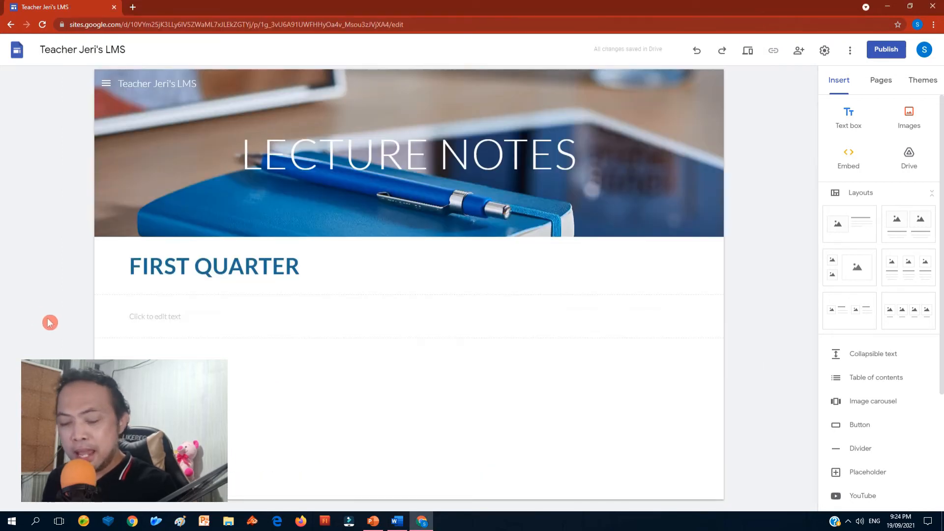
pyautogui.click(177, 315)
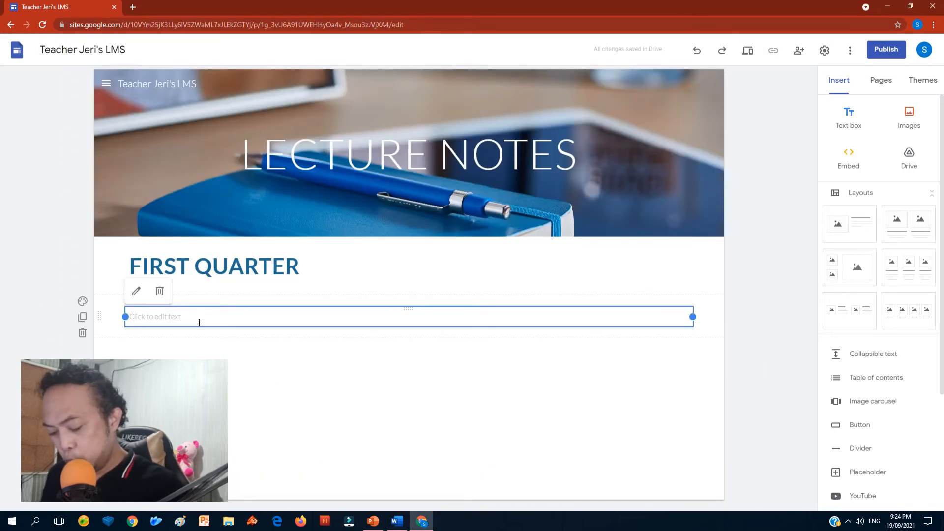
pyautogui.click(198, 320)
pyautogui.hotkey('ctrl', 'v')
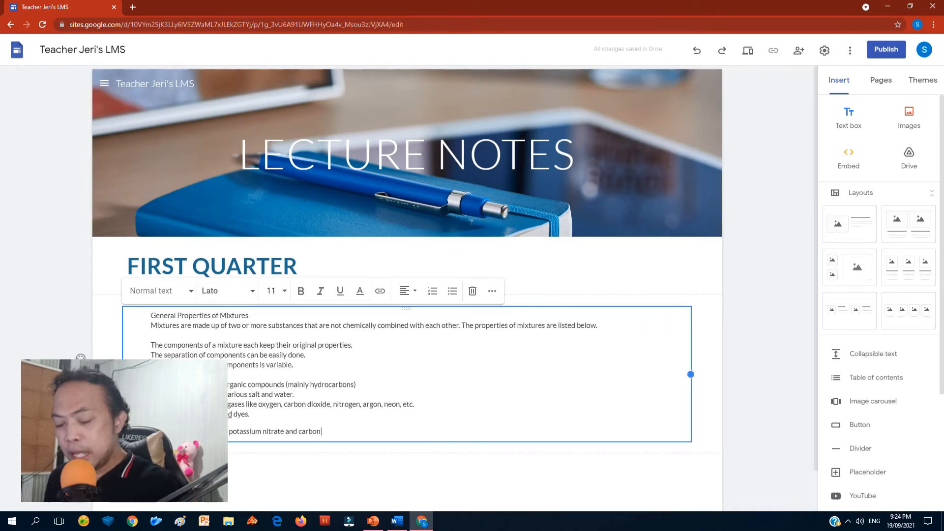
pyautogui.write('of sulfur,')
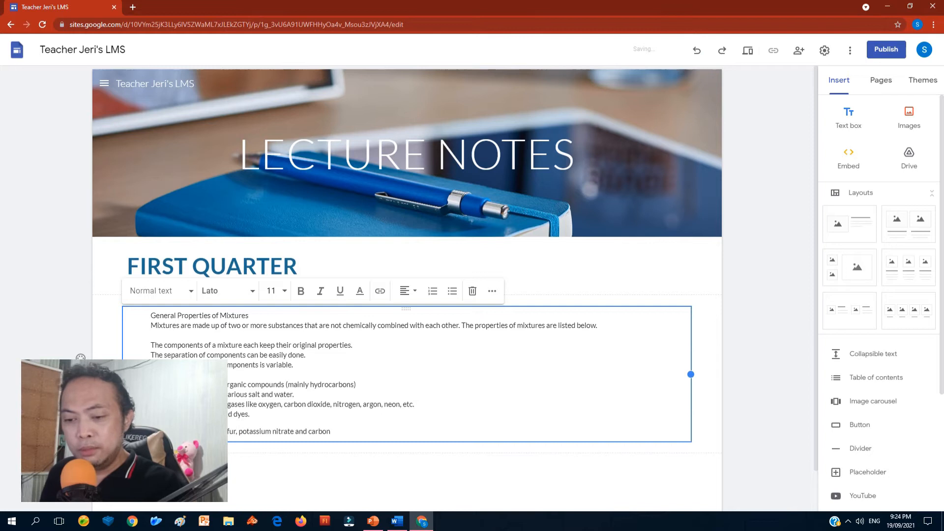
pyautogui.press('BackSpace')
pyautogui.press('BackSpace')
pyautogui.press('BackSpace')
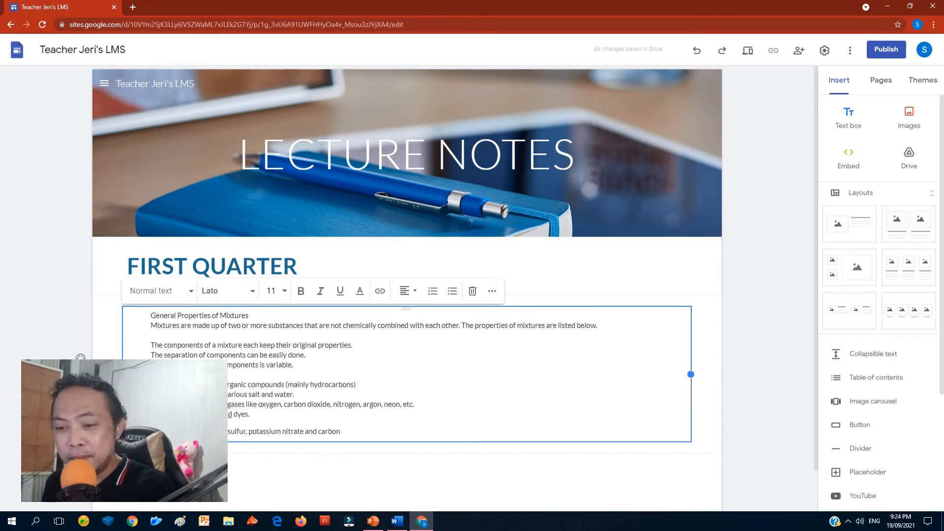
# Set all of the pasted mixtures notes to font size 12
pyautogui.moveTo(343, 431); pyautogui.dragTo(148, 316)
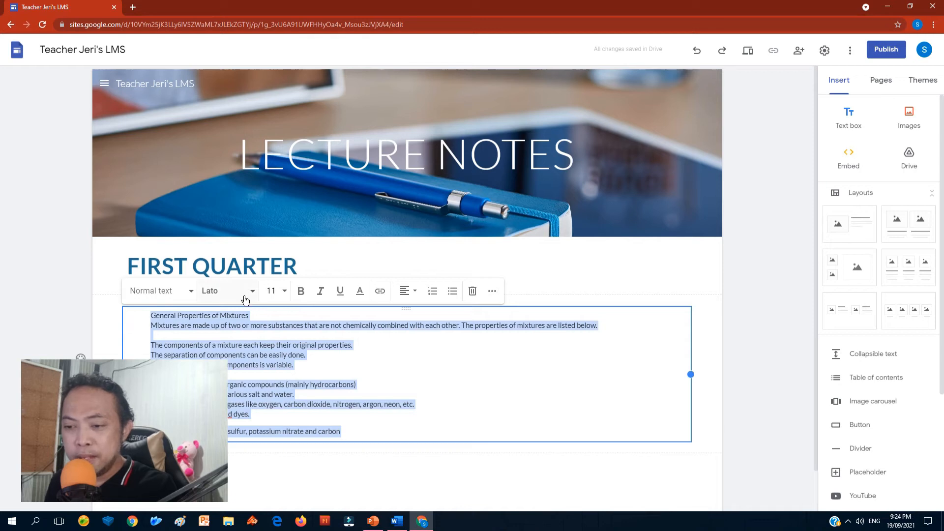
pyautogui.click(273, 292)
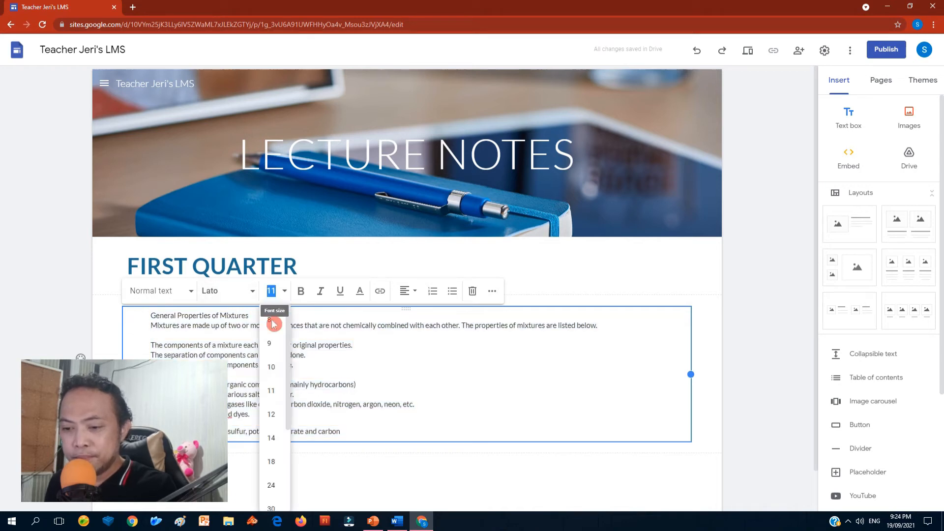
pyautogui.click(277, 408)
pyautogui.click(728, 307)
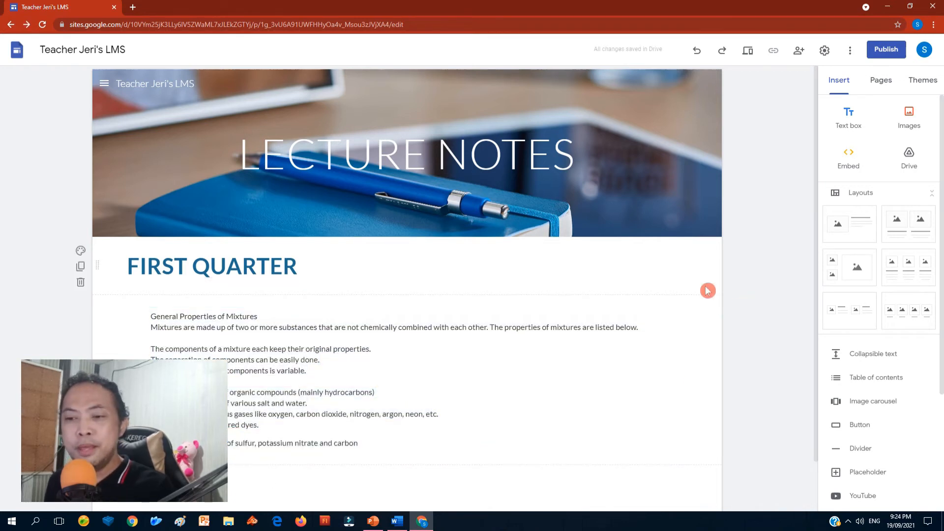
# Add an unindented line reading "Q1 WEEK 1" above "General Properties of Mixtures" in the notes text box
pyautogui.scroll(-1, 822, 209)
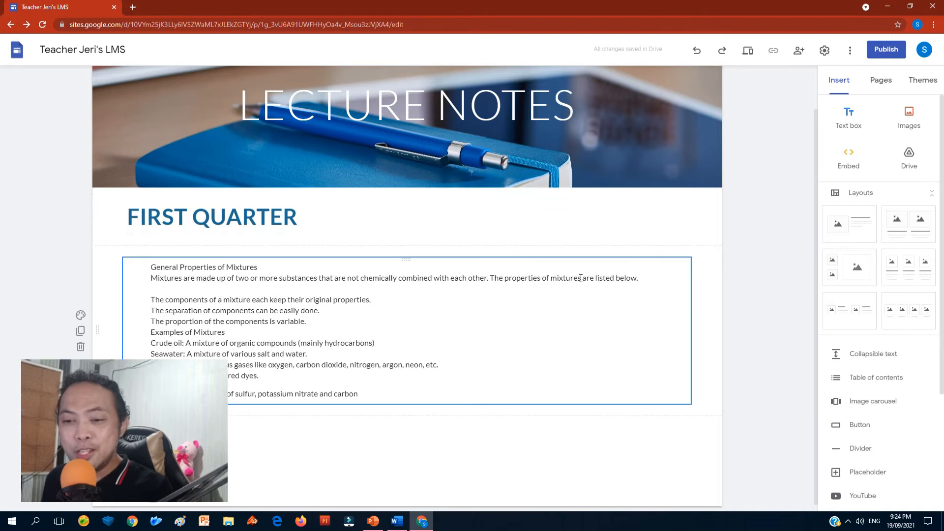
pyautogui.click(147, 268)
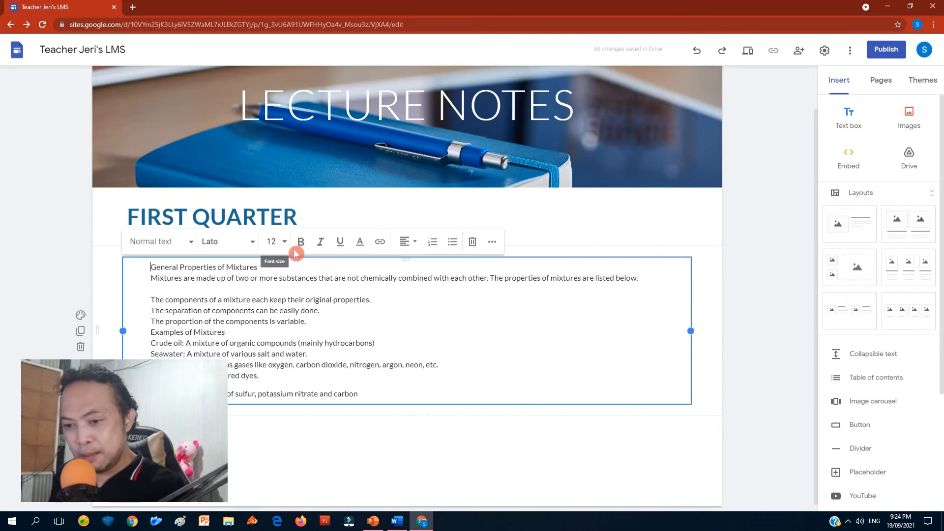
pyautogui.press('Return')
pyautogui.press('Up')
pyautogui.press('BackSpace')
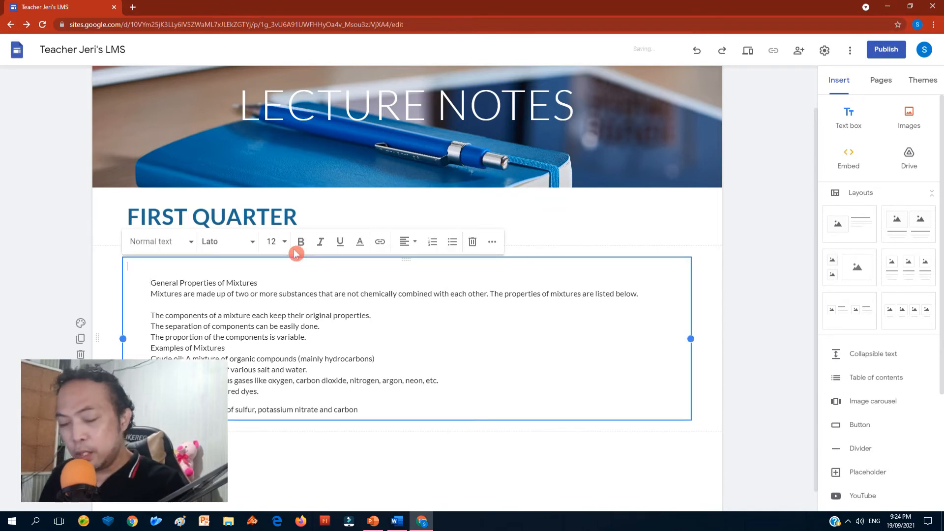
pyautogui.write('WEE')
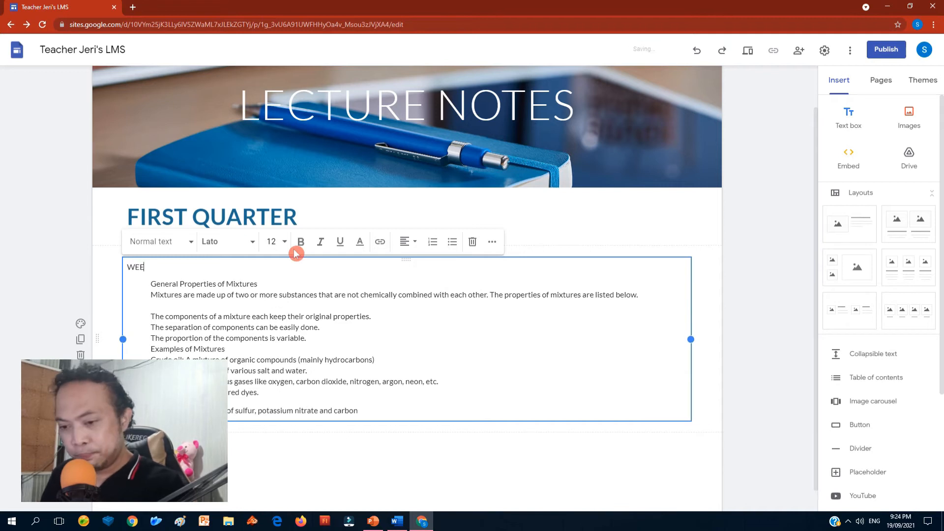
pyautogui.press('BackSpace')
pyautogui.press('BackSpace')
pyautogui.press('BackSpace')
pyautogui.write('Q')
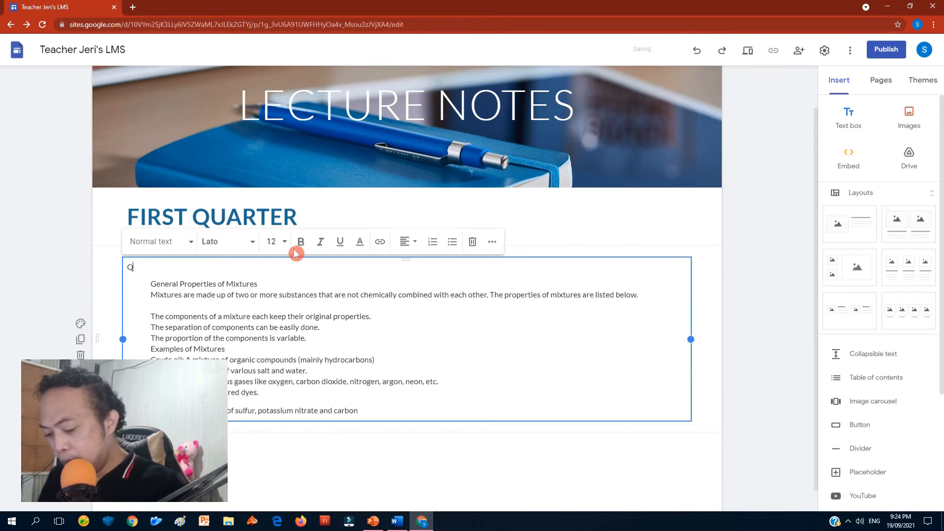
pyautogui.write('1 WEEK 1')
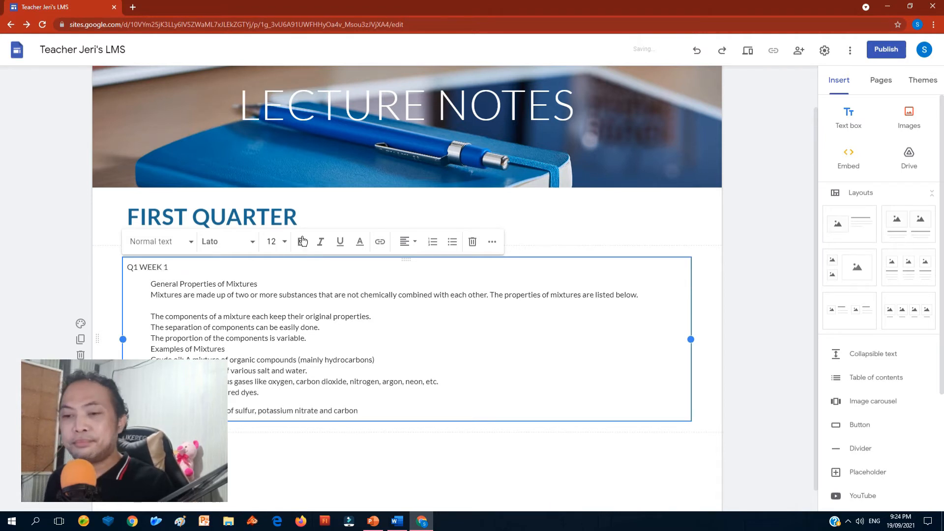
pyautogui.click(734, 300)
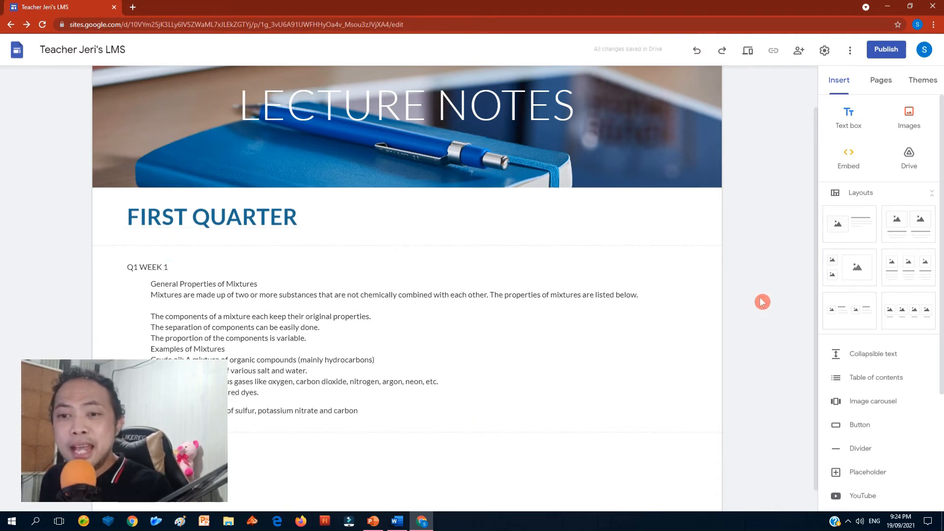
# Go to the ANNOUNCEMENT page through the side navigation
pyautogui.scroll(1, 103, 96)
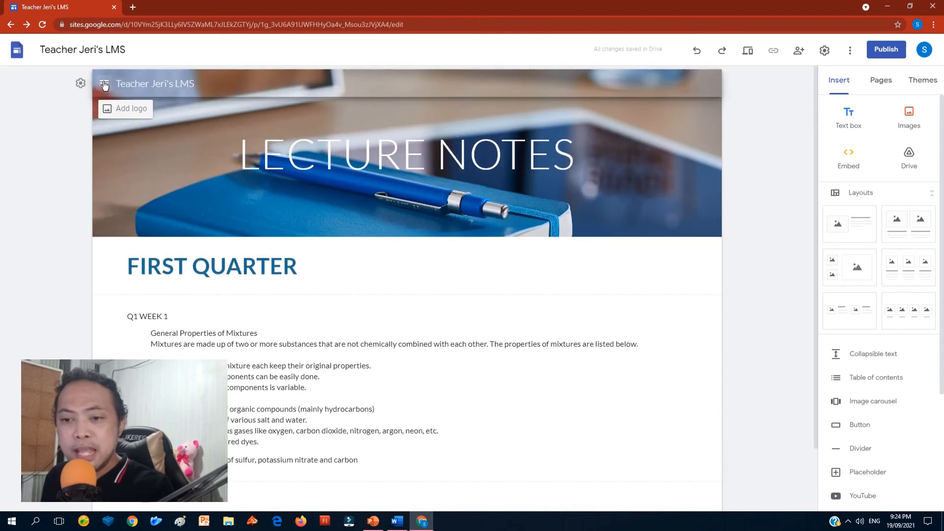
pyautogui.click(104, 85)
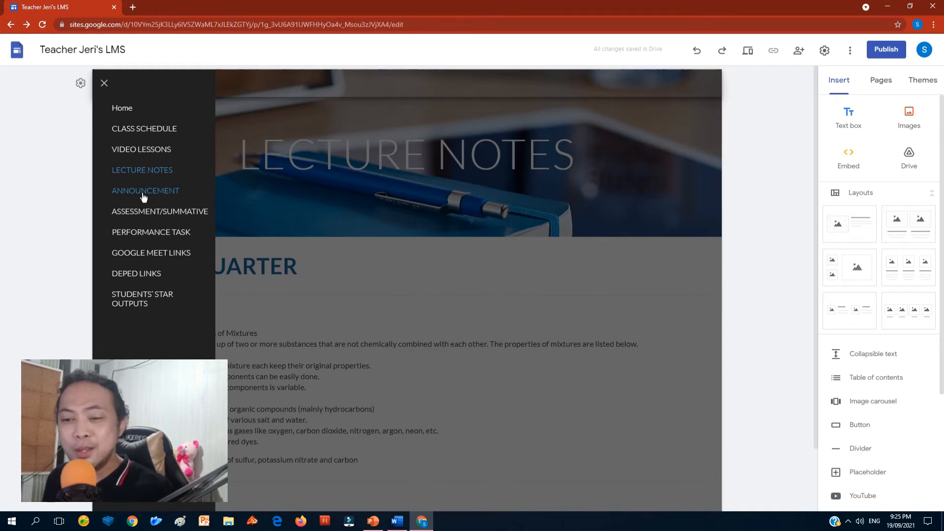
pyautogui.click(161, 196)
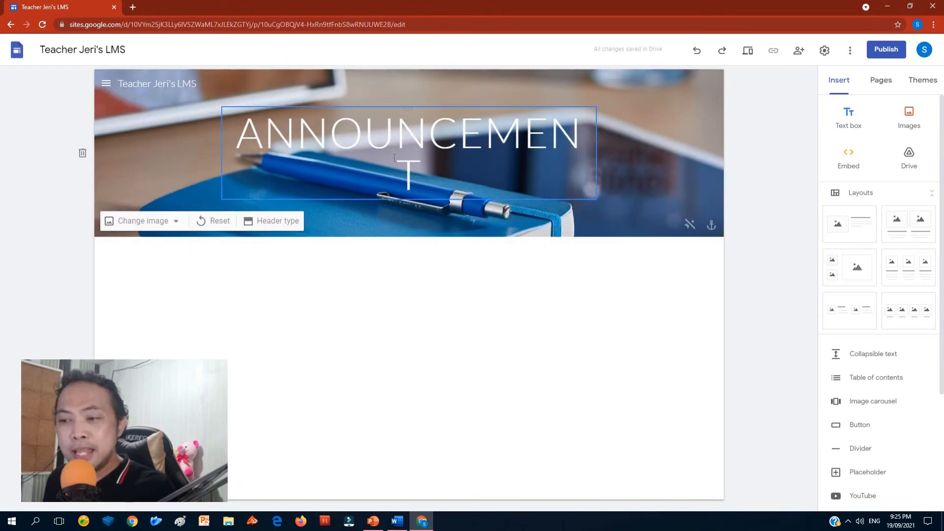
# Set the ANNOUNCEMENT page title to font size 37 and make it bold
pyautogui.moveTo(422, 183); pyautogui.dragTo(236, 137)
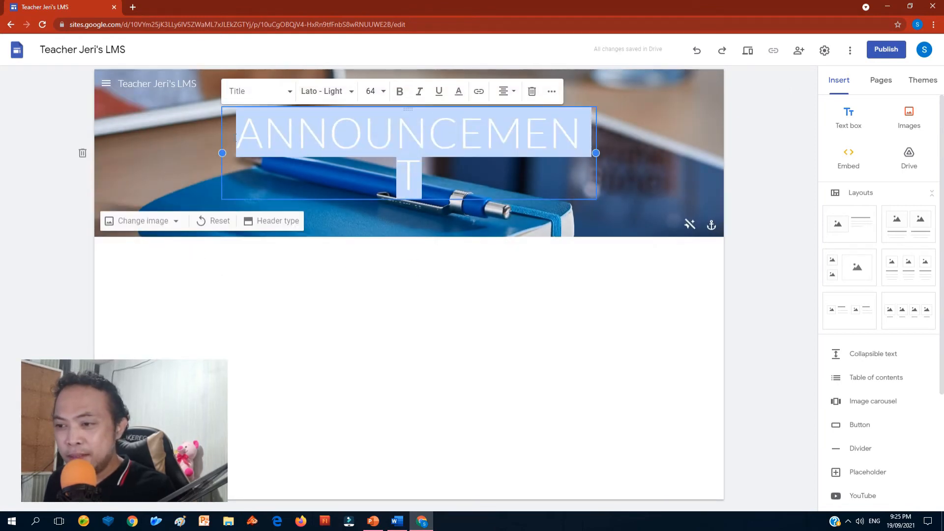
pyautogui.click(371, 91)
pyautogui.write('3')
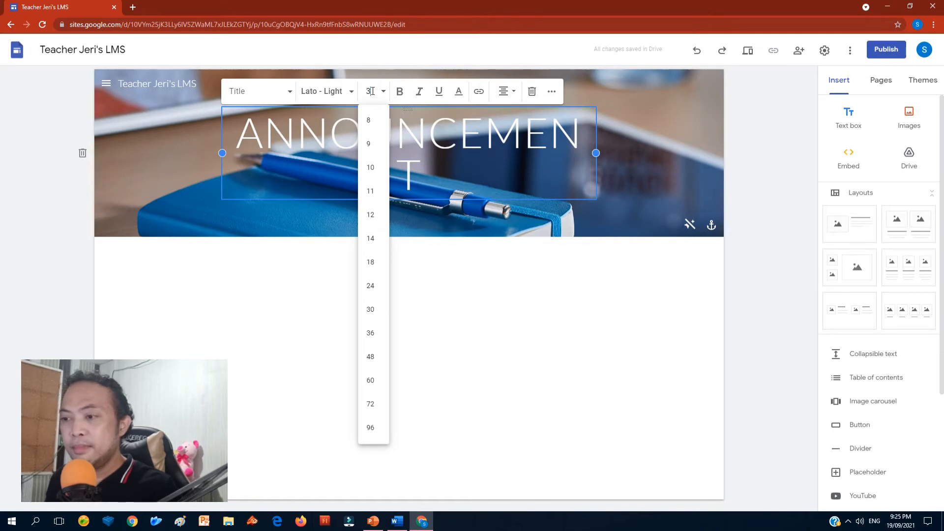
pyautogui.write('7')
pyautogui.press('Return')
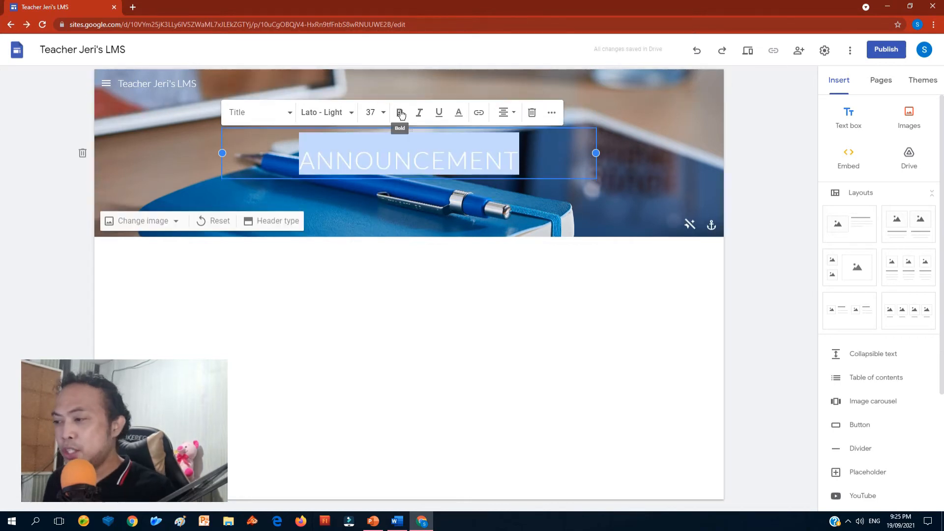
pyautogui.click(400, 113)
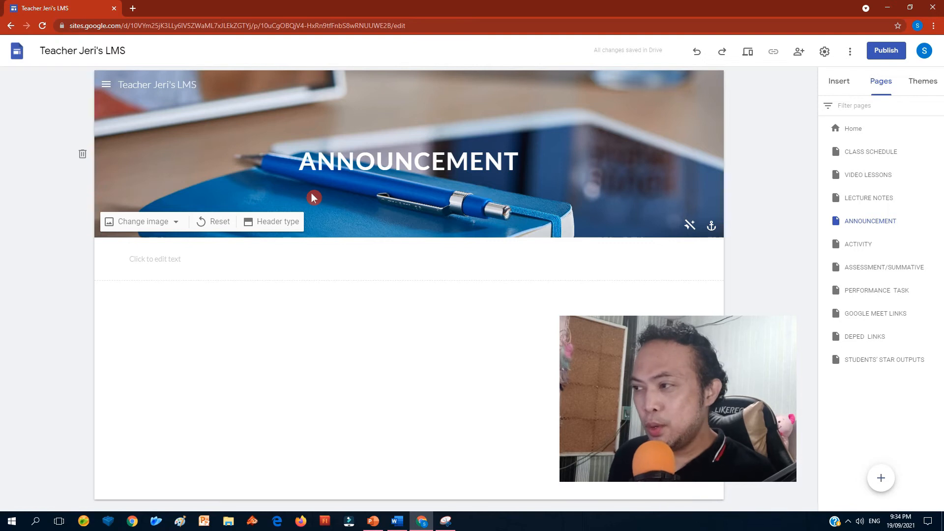
# Insert a text box on the ANNOUNCEMENT page and fill it with the SEPTEMBER 13, 2021 announcement copied from Word
pyautogui.click(842, 85)
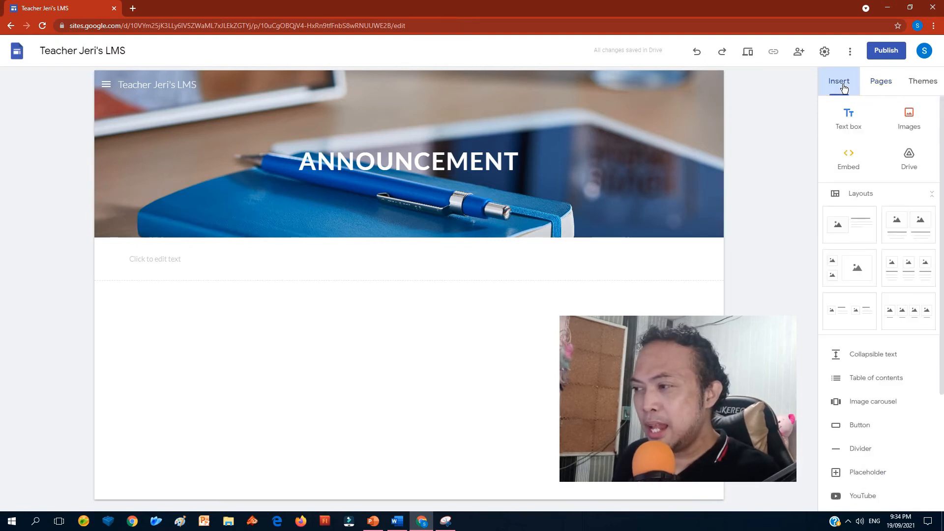
pyautogui.click(848, 122)
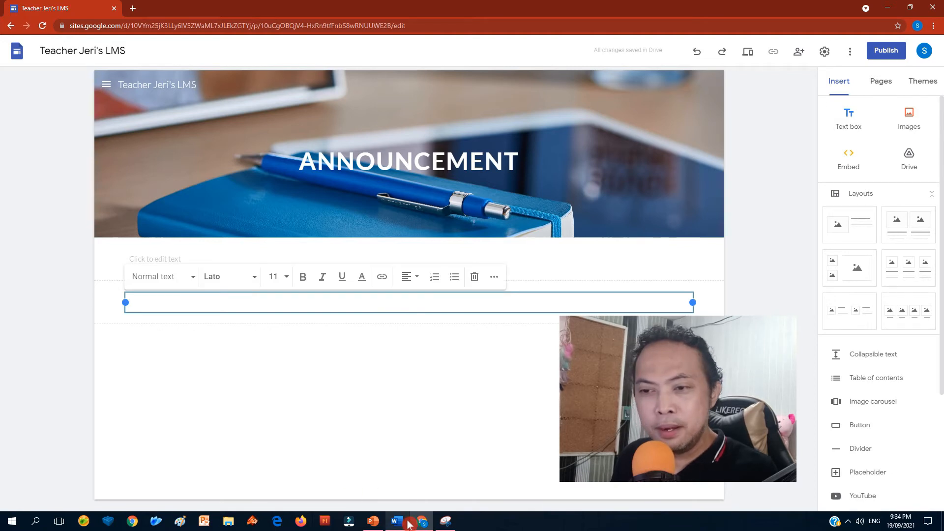
pyautogui.click(407, 524)
pyautogui.scroll(10, 283, 249)
pyautogui.scroll(10, 283, 250)
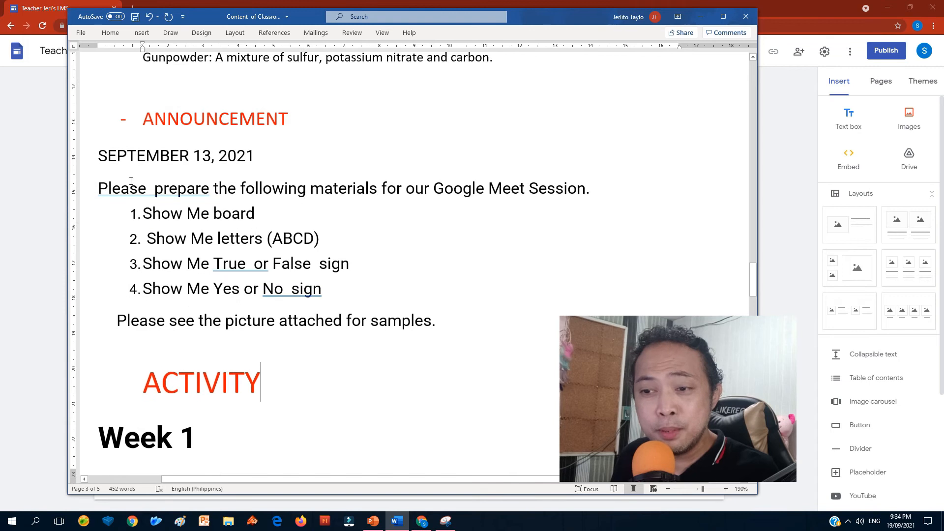
pyautogui.moveTo(130, 162); pyautogui.dragTo(435, 328)
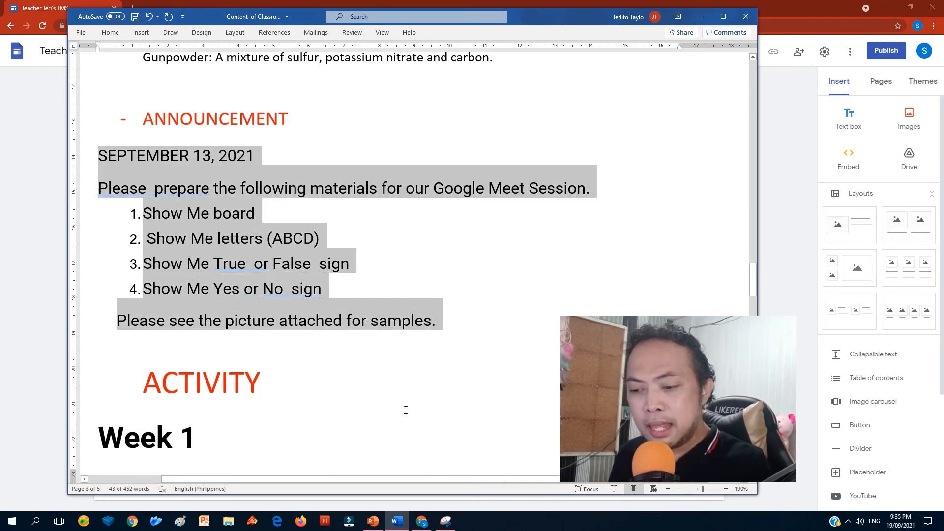
pyautogui.click(422, 522)
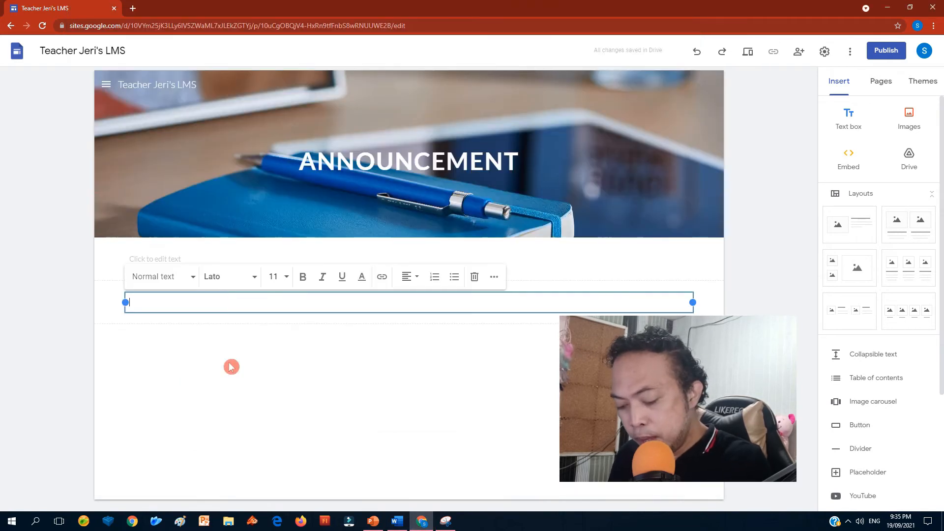
pyautogui.write('SEPTEMBER 13, 2021 Please  prepare the following materials for our Google Meet Session. 1. Show Me board 2. Show Me letters (ABCD) 3. Show Me True  or False  sign 4. Show Me Yes or No  sign Please see the picture attached for samples.')
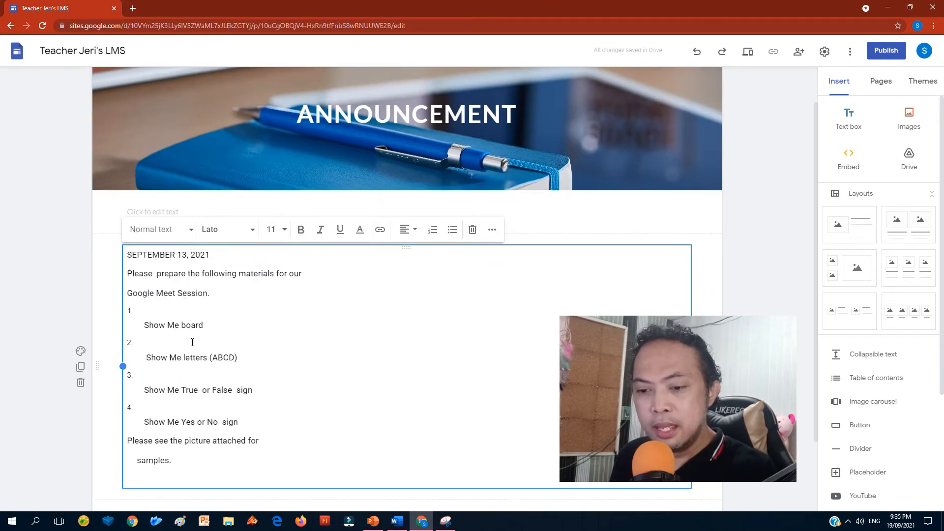
# Bring the four "Show Me" materials up beside their numbers so they form a proper numbered list in the announcement text
pyautogui.click(142, 326)
pyautogui.press('BackSpace')
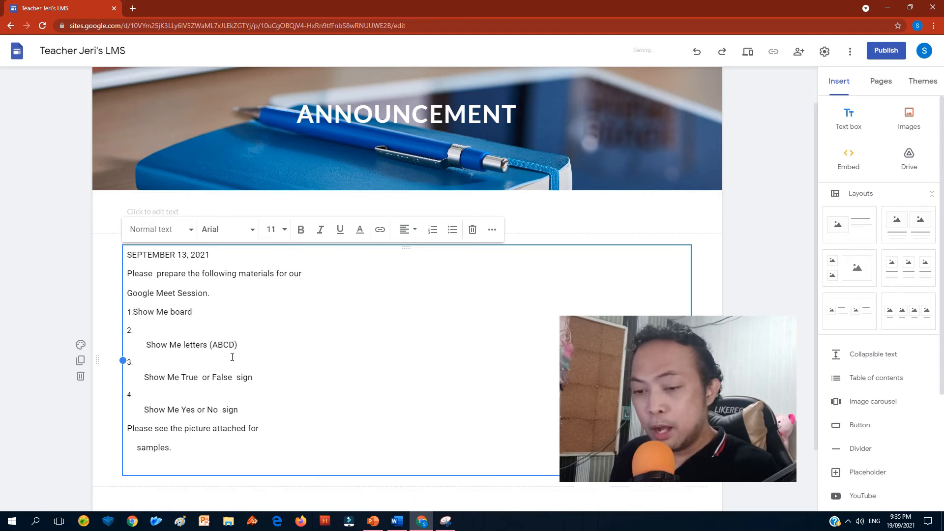
pyautogui.click(147, 346)
pyautogui.press('BackSpace')
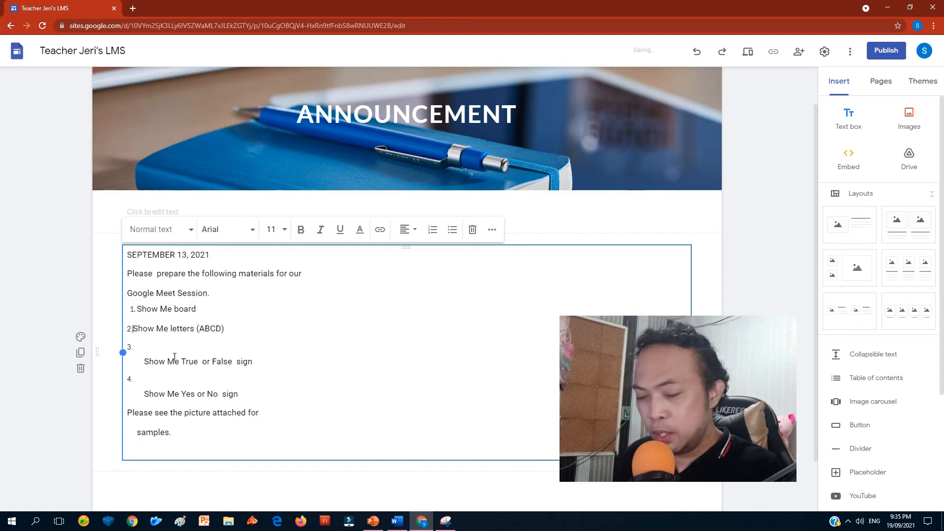
pyautogui.click(145, 360)
pyautogui.press('BackSpace')
pyautogui.press('BackSpace')
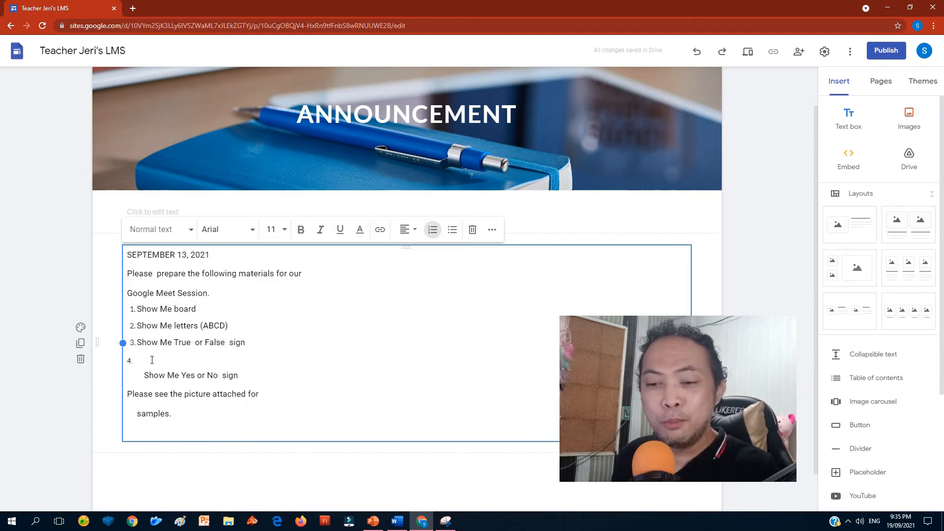
pyautogui.click(143, 375)
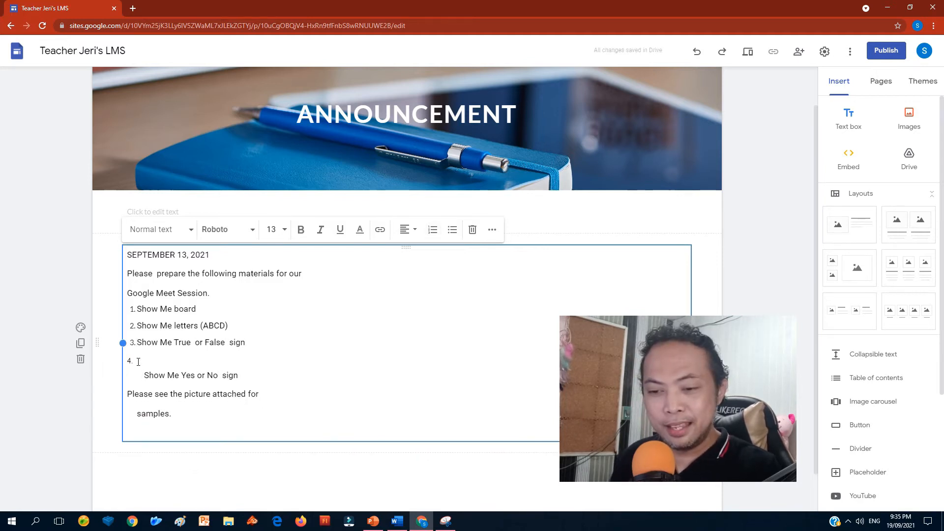
pyautogui.press('BackSpace')
pyautogui.press('BackSpace')
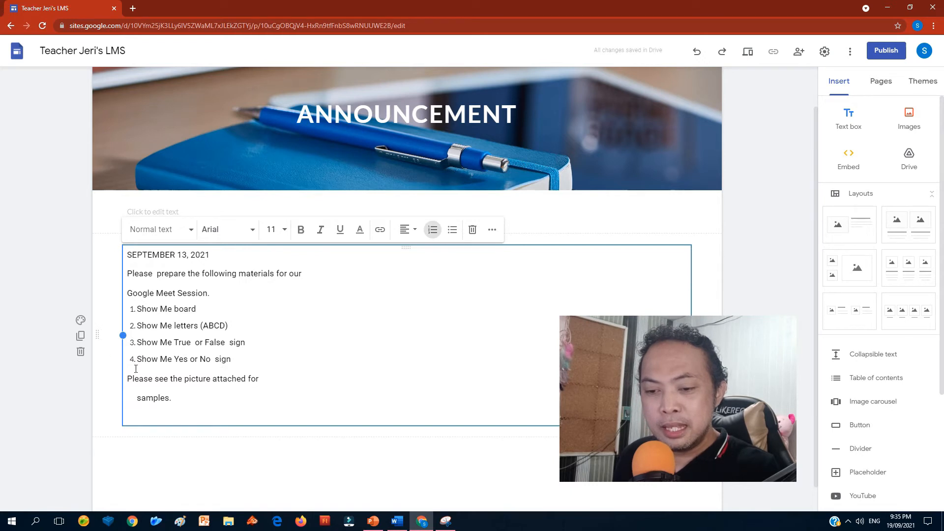
# Join the word "samples." to the end of the line "Please see the picture attached for"
pyautogui.click(138, 398)
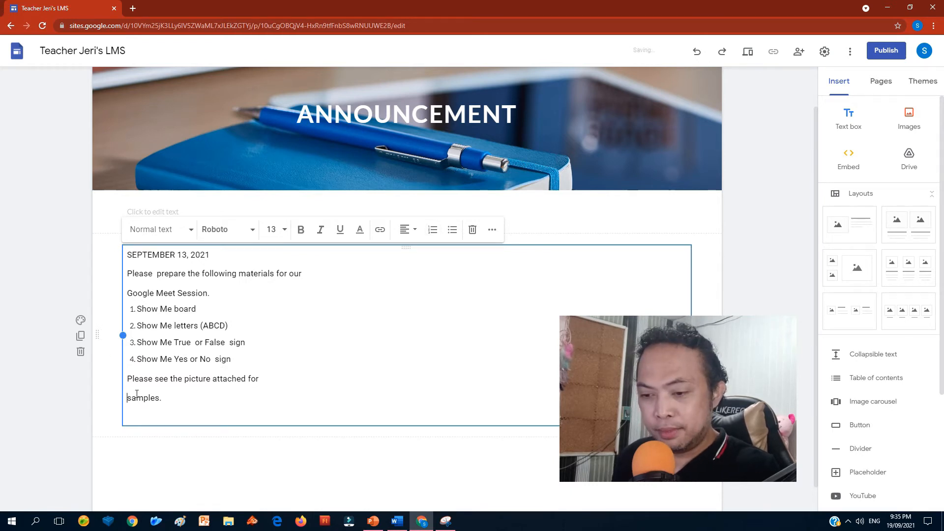
pyautogui.press('BackSpace')
pyautogui.press('BackSpace')
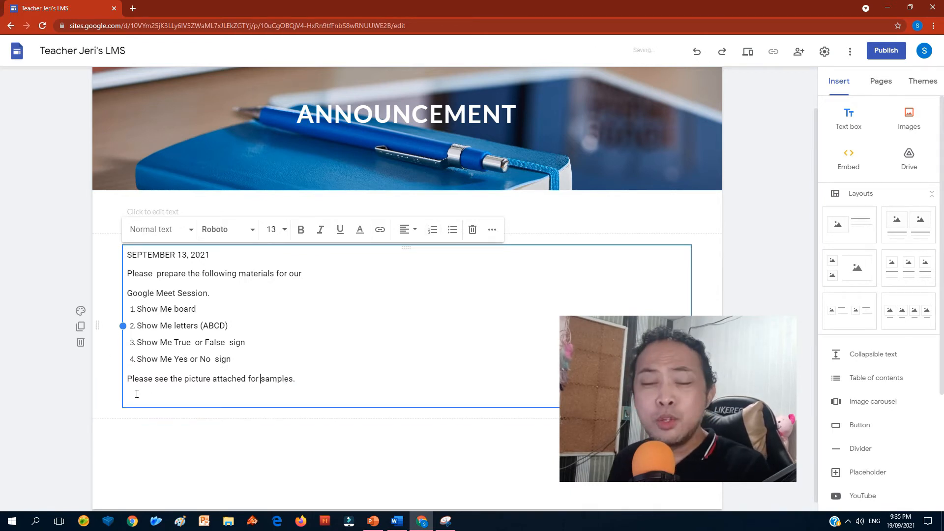
# Apply bold and the Title style to the SEPTEMBER 13, 2021 line of the announcement
pyautogui.tripleClick(182, 259)
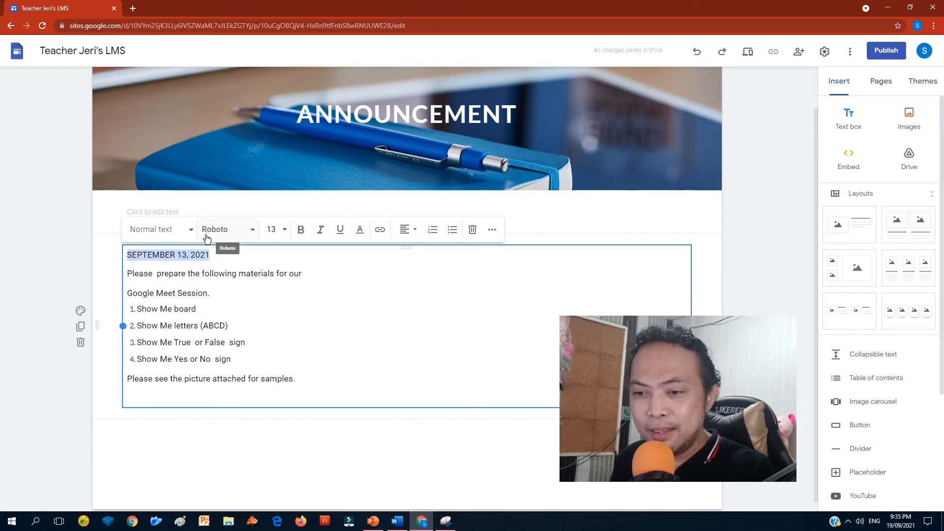
pyautogui.click(301, 229)
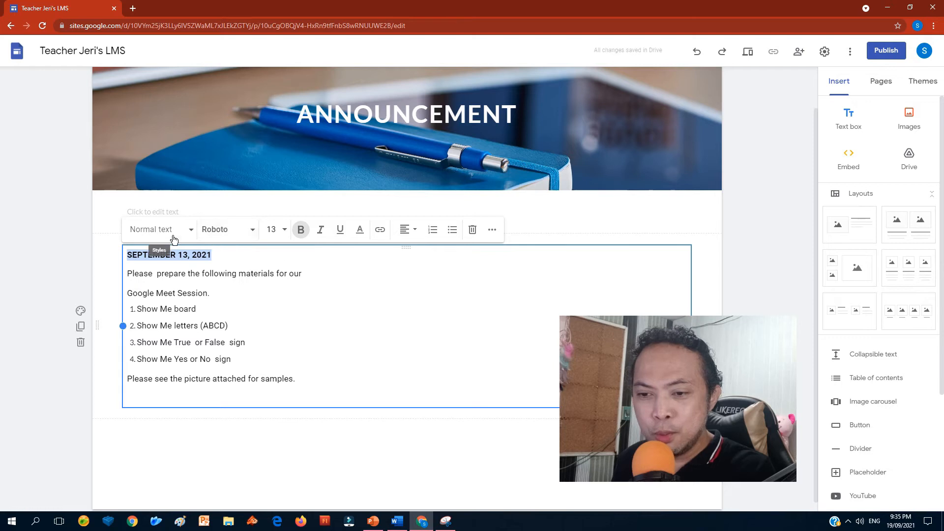
pyautogui.click(193, 237)
pyautogui.click(169, 258)
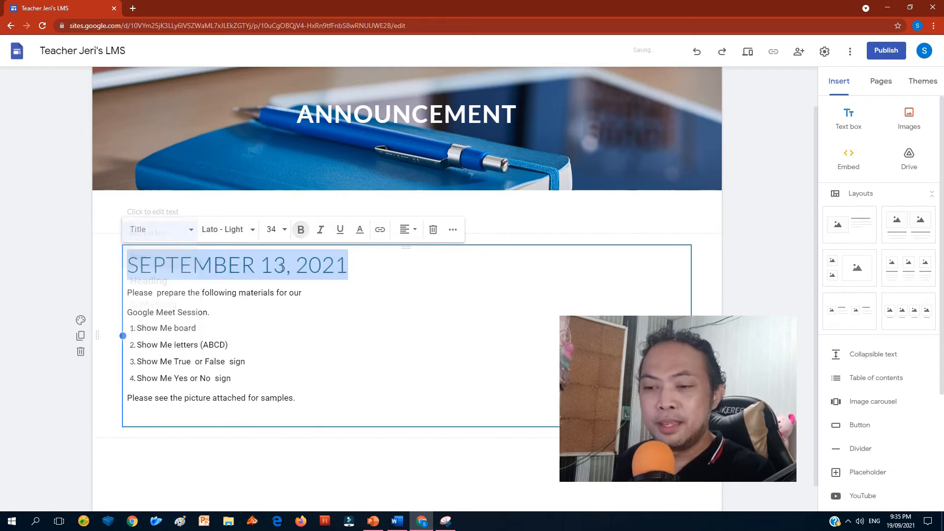
pyautogui.click(387, 297)
# Upload the image "sample" from the MY SITES PICTURE folder below the announcement text
pyautogui.scroll(-1, 372, 303)
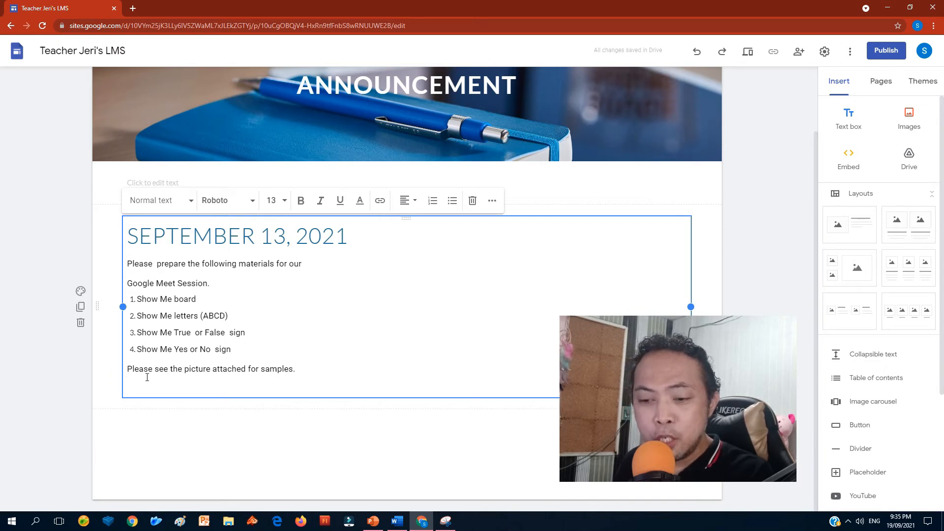
pyautogui.click(338, 428)
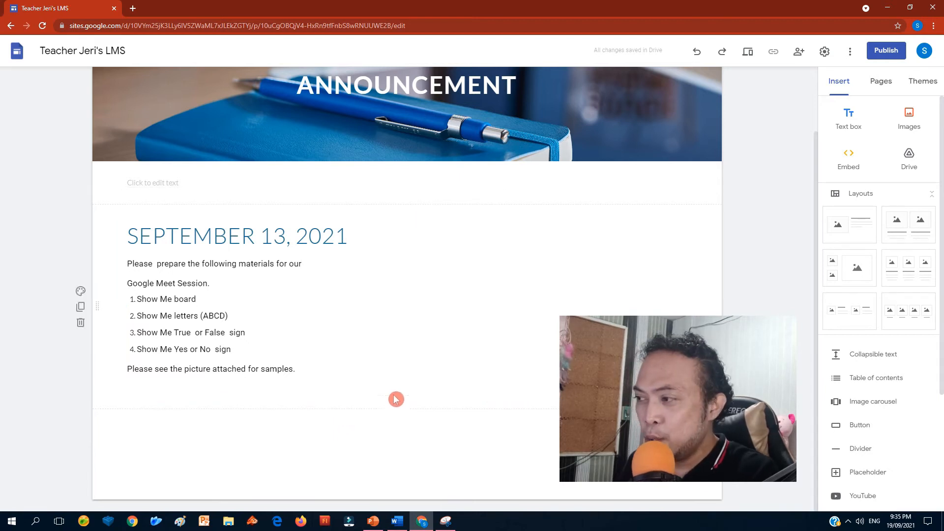
pyautogui.click(915, 124)
pyautogui.click(916, 158)
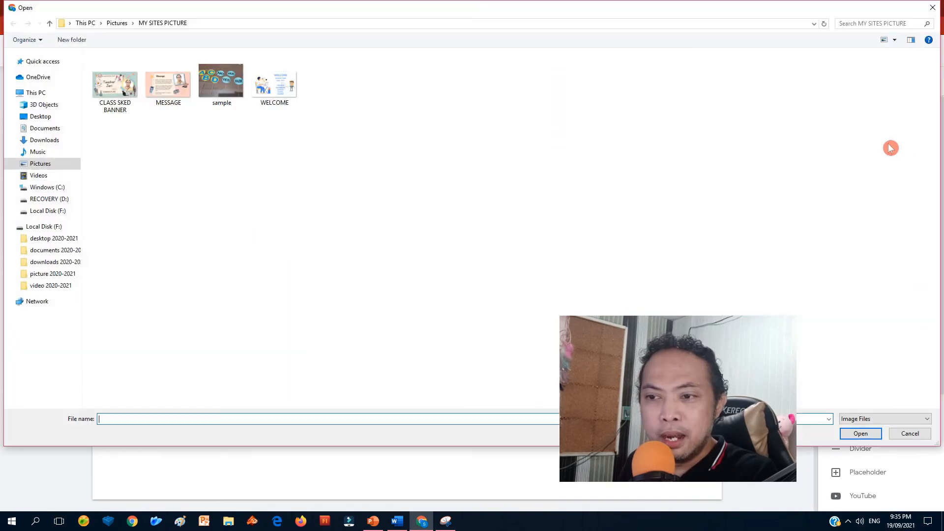
pyautogui.click(205, 101)
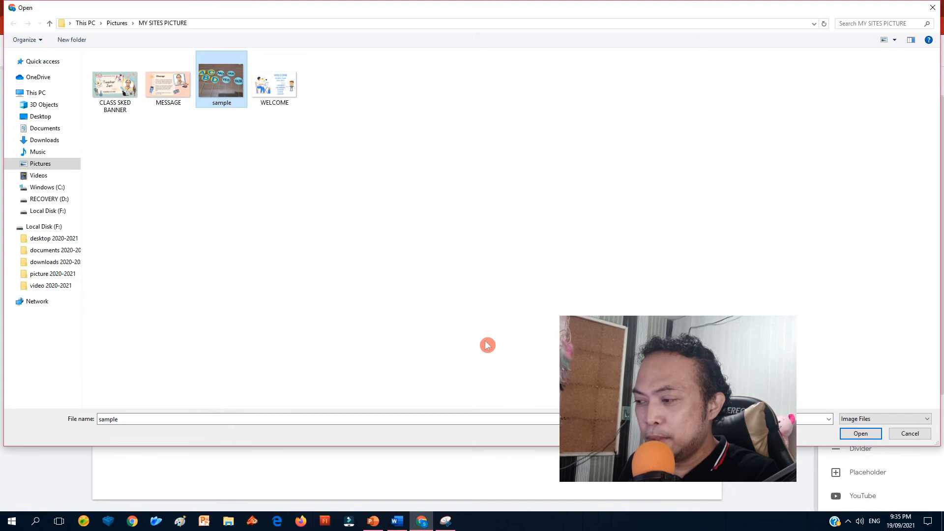
pyautogui.click(856, 433)
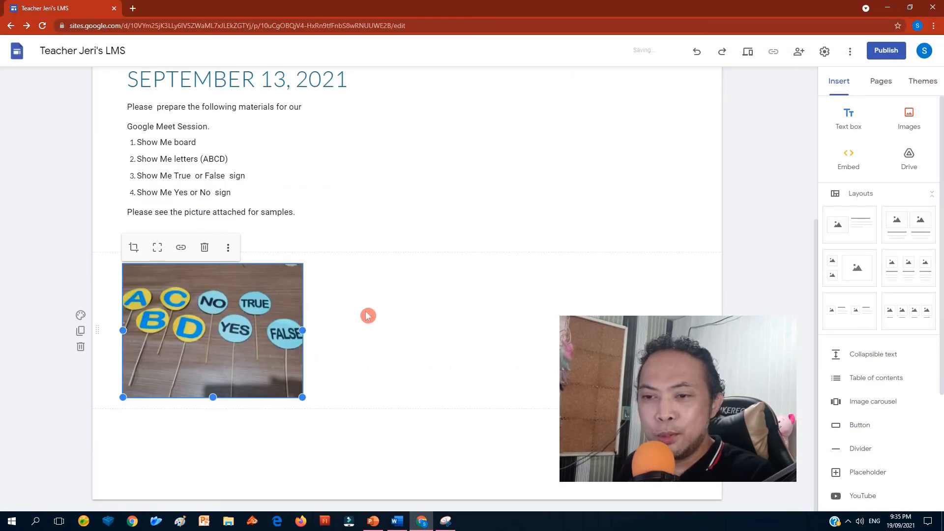
pyautogui.click(413, 388)
pyautogui.scroll(-1, 295, 295)
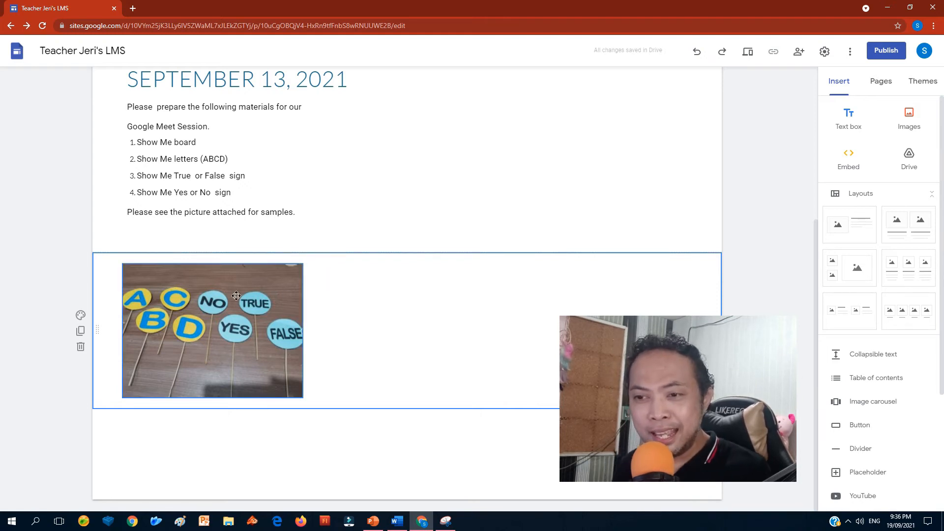
pyautogui.scroll(3, 226, 333)
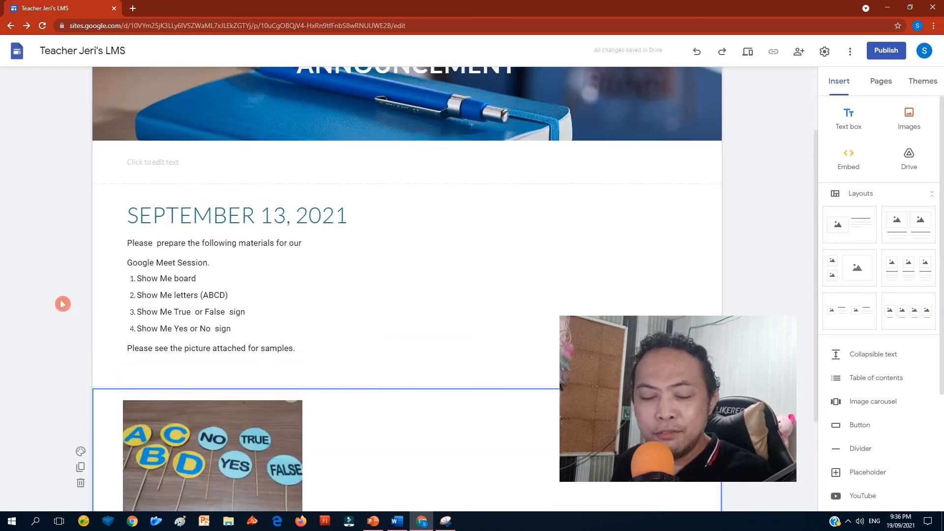
pyautogui.scroll(3, 62, 304)
pyautogui.scroll(-2, 50, 270)
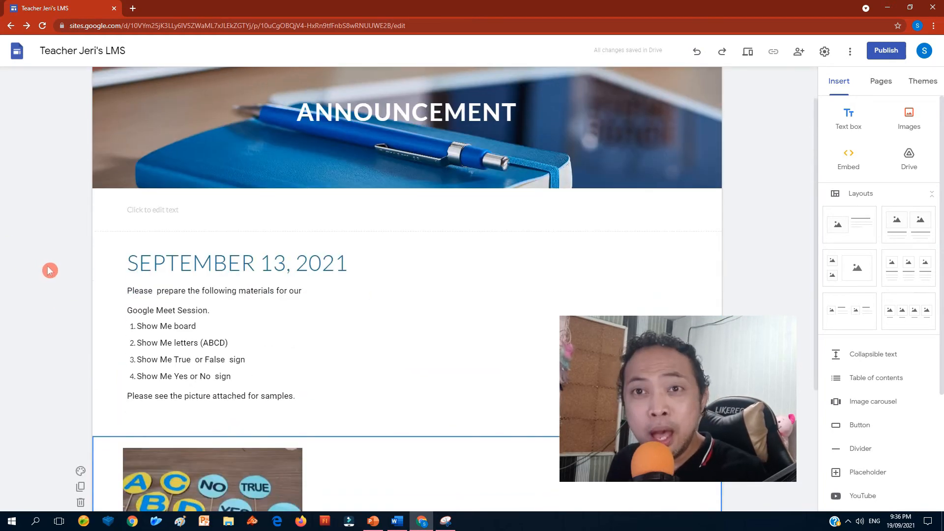
pyautogui.scroll(-2, 49, 270)
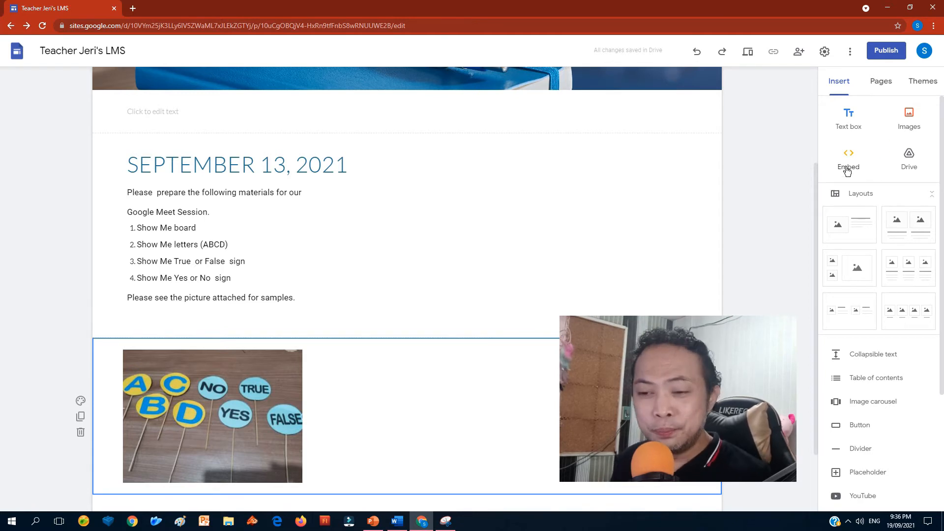
pyautogui.scroll(-2, 167, 281)
# Go to the ACTIVITY page through the side navigation
pyautogui.scroll(3, 95, 278)
pyautogui.click(75, 120)
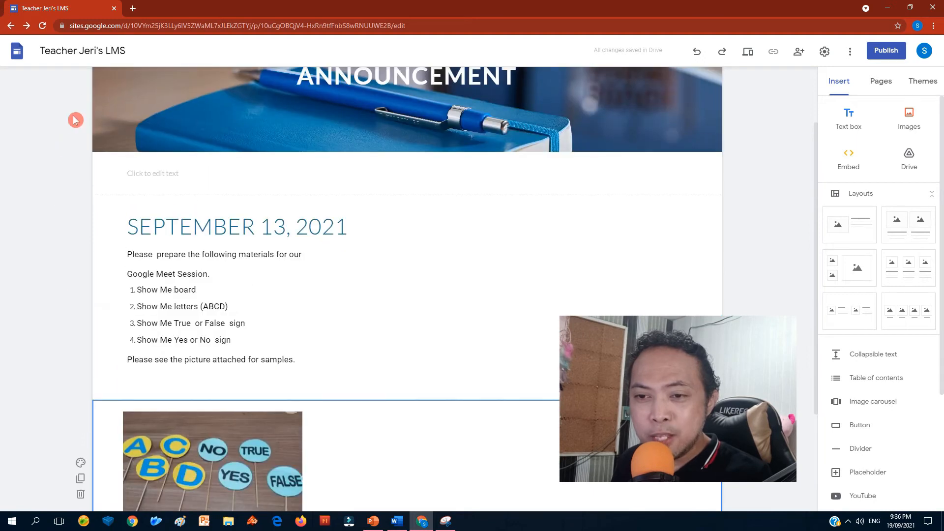
pyautogui.scroll(3, 79, 128)
pyautogui.click(104, 84)
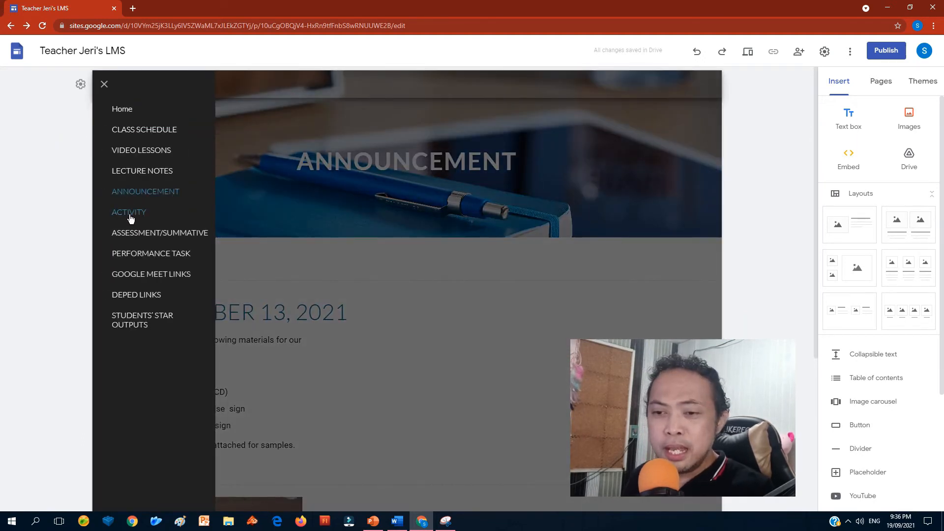
pyautogui.click(130, 215)
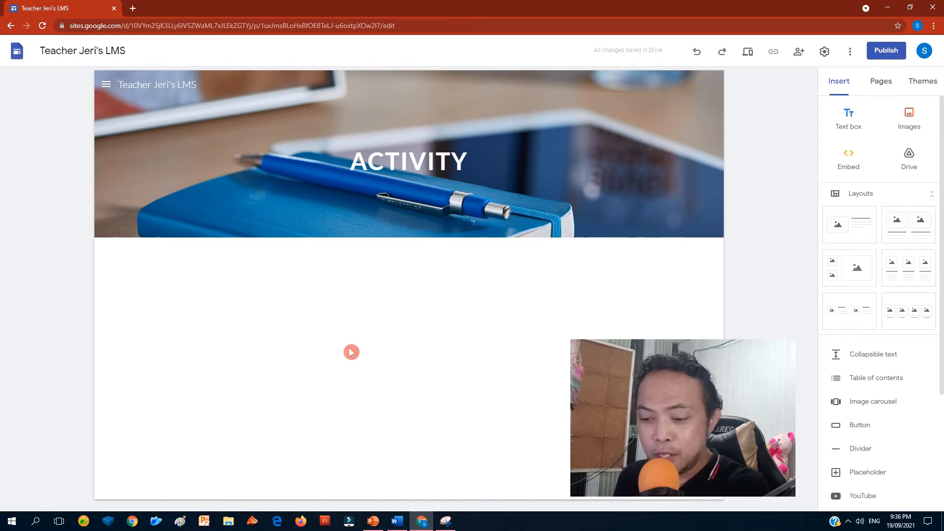
# Switch to Word and copy the Week 1 activity list, from the "Week 1" heading through "(take a video or picture doing the task)"
pyautogui.click(398, 521)
pyautogui.scroll(-5, 243, 362)
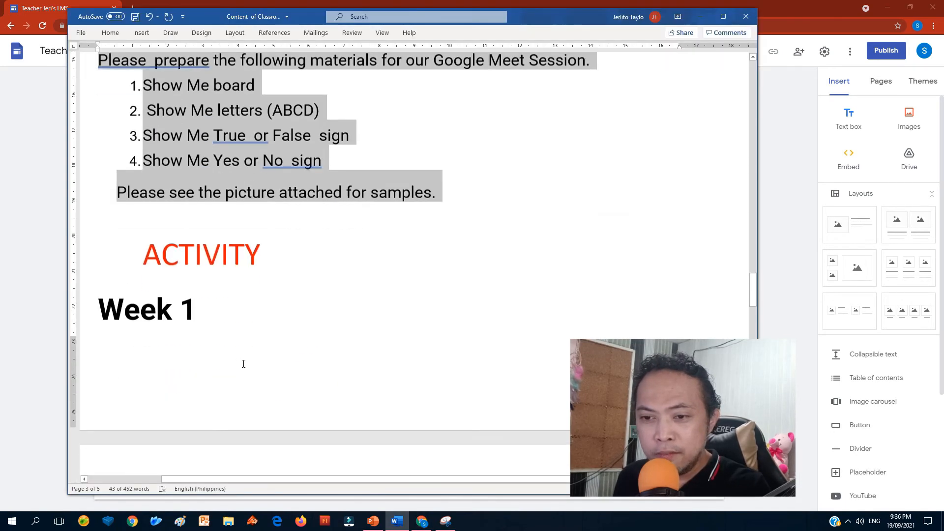
pyautogui.moveTo(112, 177); pyautogui.dragTo(424, 446)
pyautogui.hotkey('ctrl', 'c')
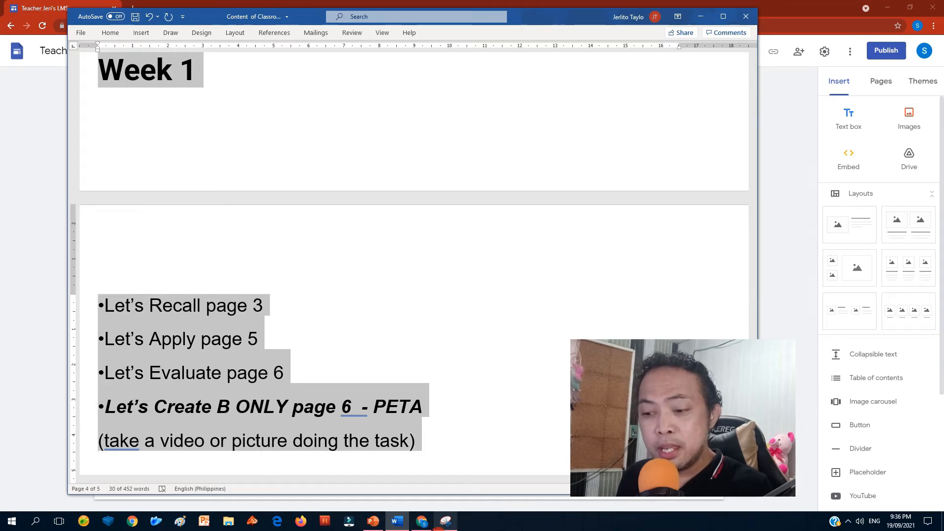
# Switch back to Google Sites, insert a text box on the ACTIVITY page and paste the copied Week 1 list into it
pyautogui.moveTo(429, 527)
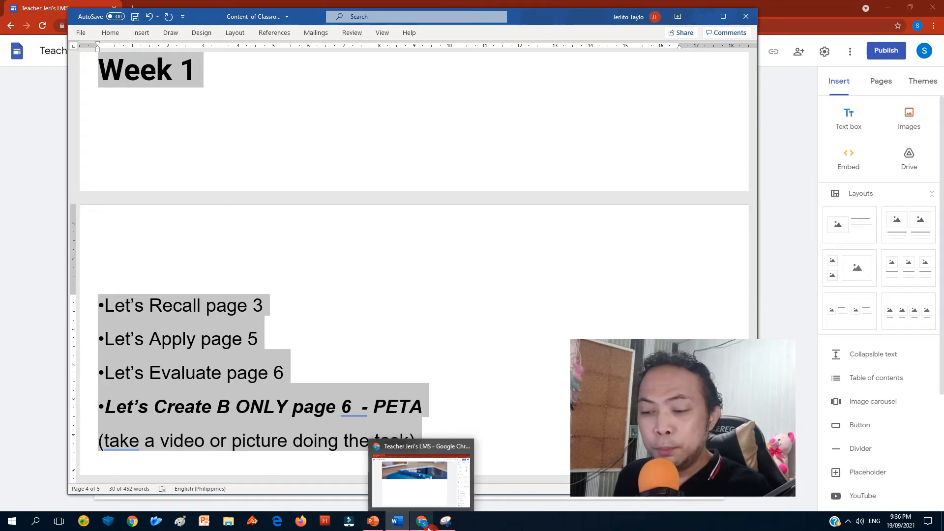
pyautogui.click(430, 527)
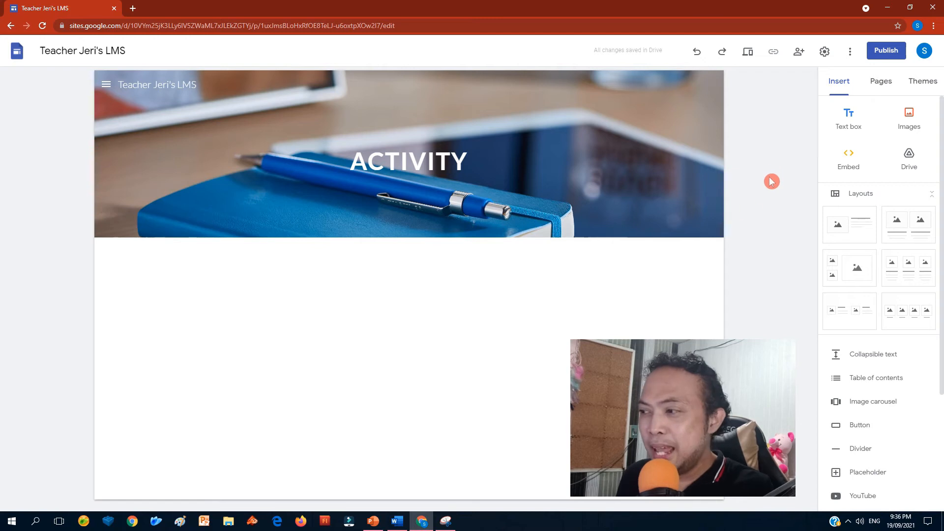
pyautogui.click(857, 124)
pyautogui.hotkey('ctrl', 'v')
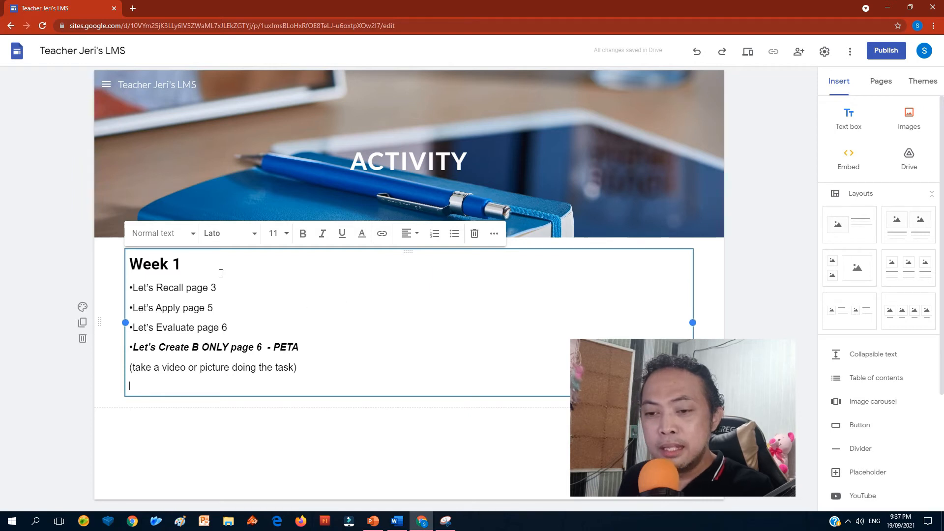
# Add "Q1" in front of the "Week 1" heading so that it reads "Q1 Week 1"
pyautogui.click(132, 263)
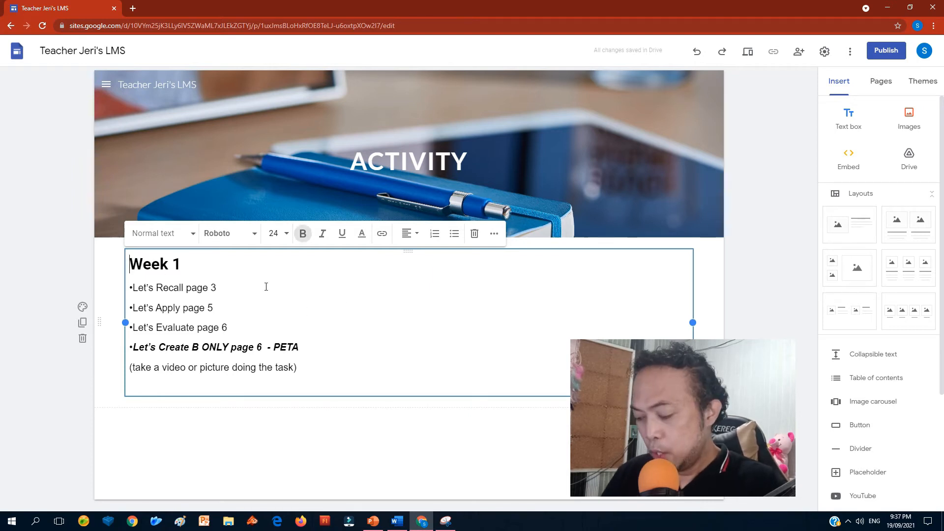
pyautogui.write('q')
pyautogui.press('BackSpace')
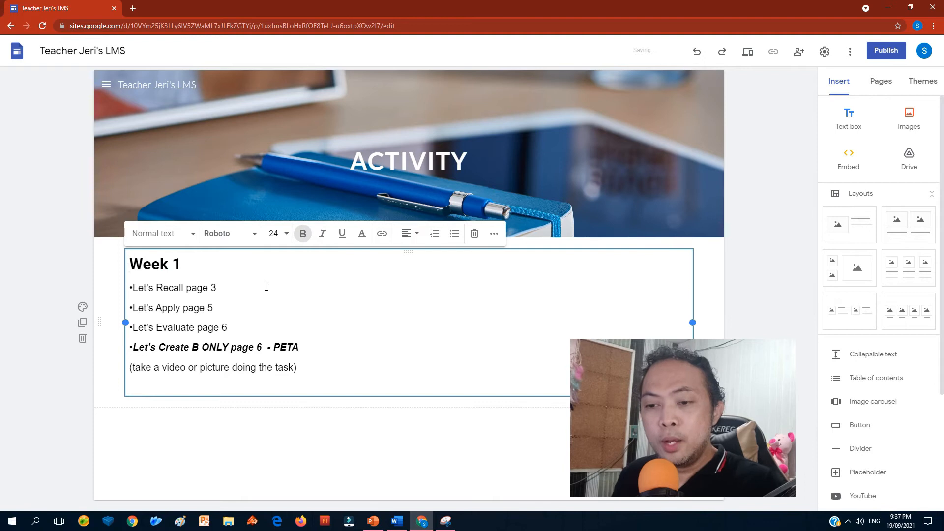
pyautogui.write('Q1')
pyautogui.click(112, 262)
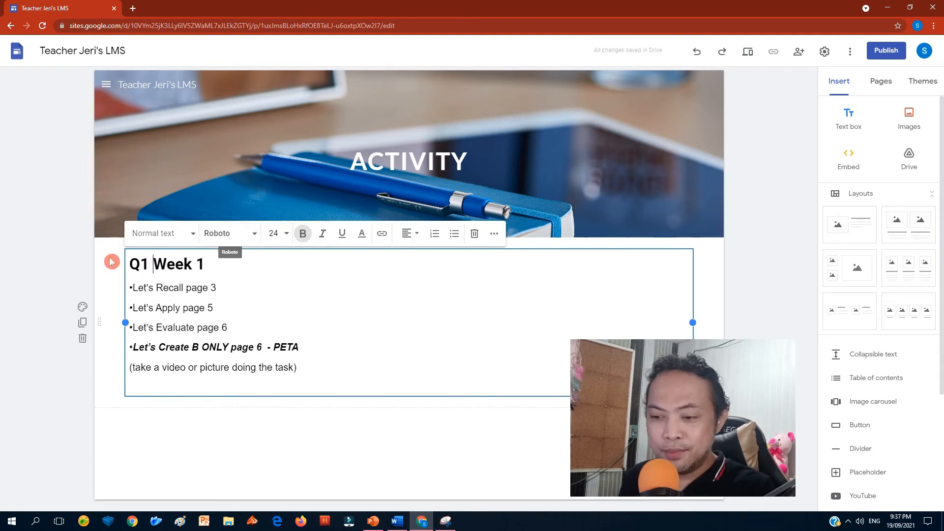
pyautogui.click(335, 468)
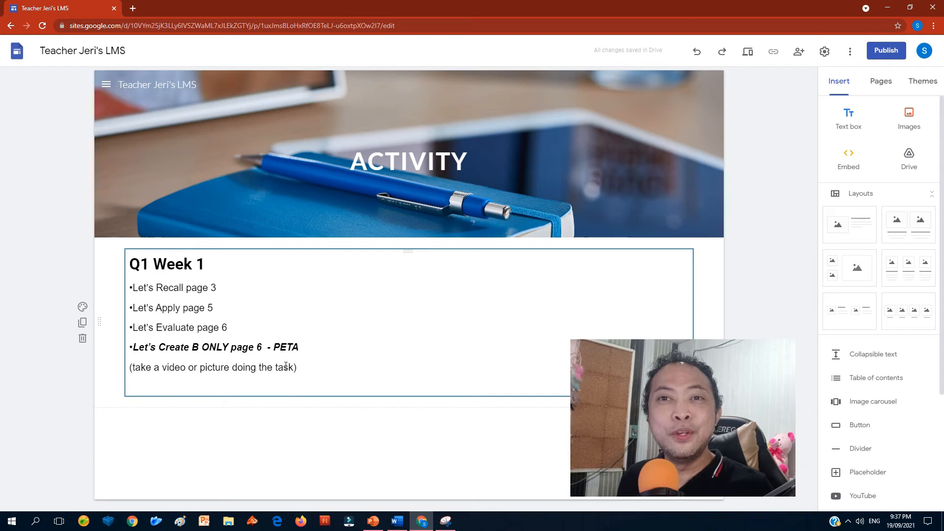
# Go to the ASSESSMENT/SUMMATIVE page through the side navigation
pyautogui.click(390, 191)
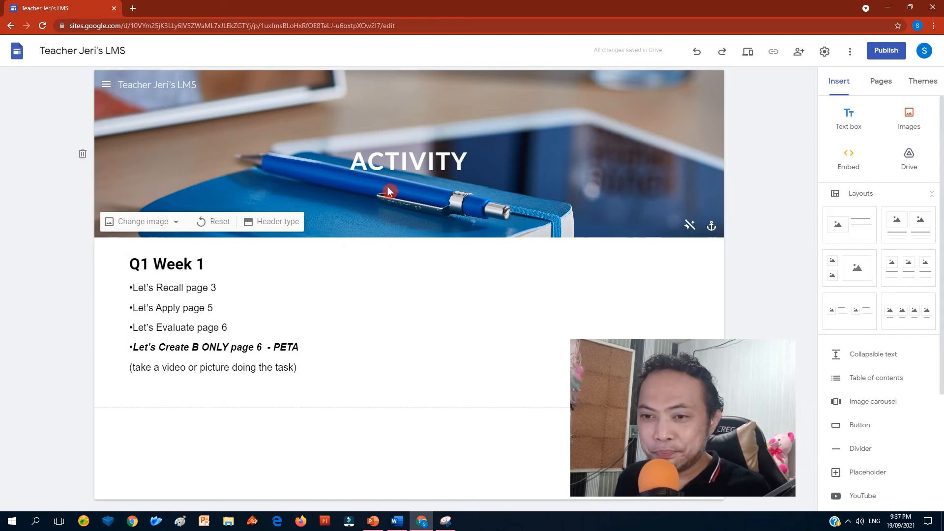
pyautogui.click(107, 85)
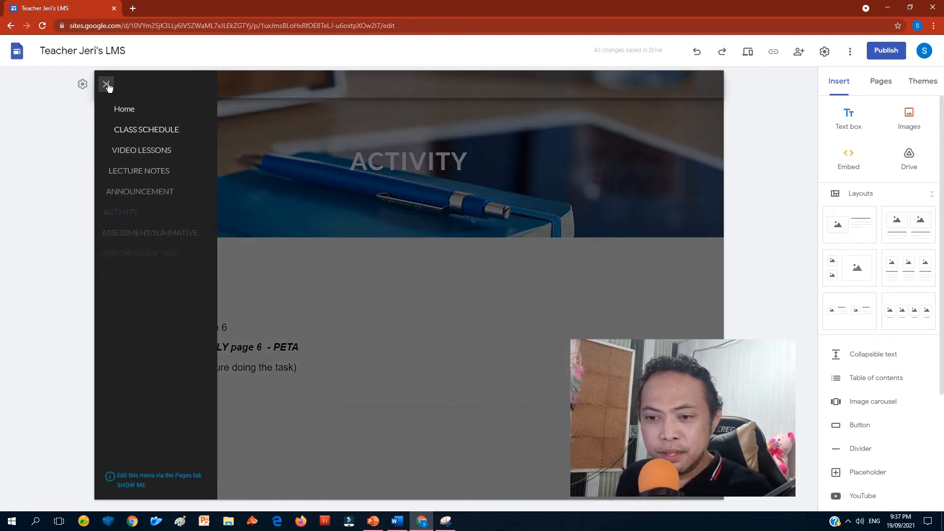
pyautogui.click(153, 234)
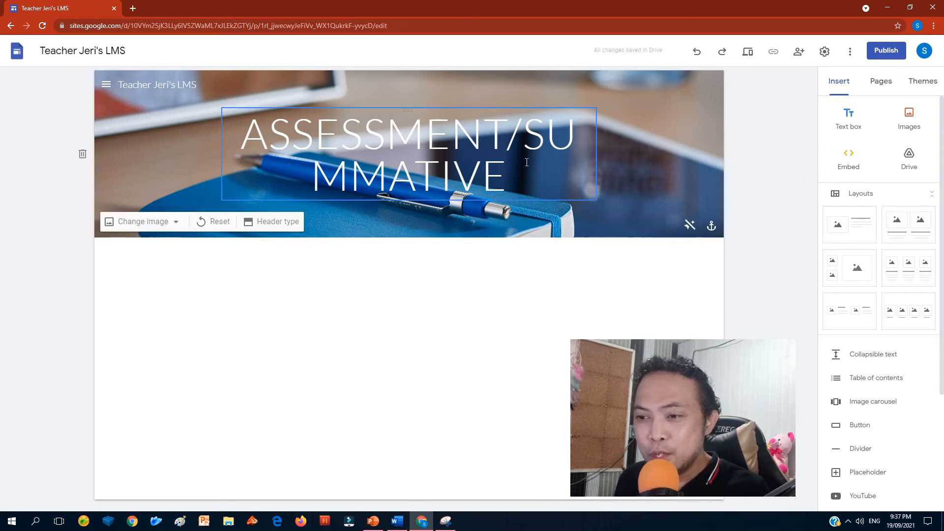
# Set the ASSESSMENT/SUMMATIVE page title to font size 30 and make it bold
pyautogui.tripleClick(286, 117)
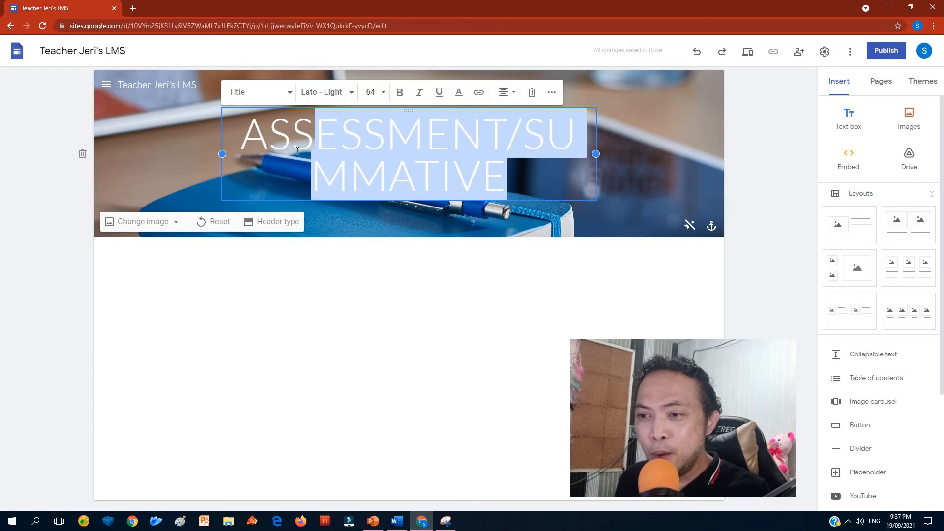
pyautogui.click(382, 93)
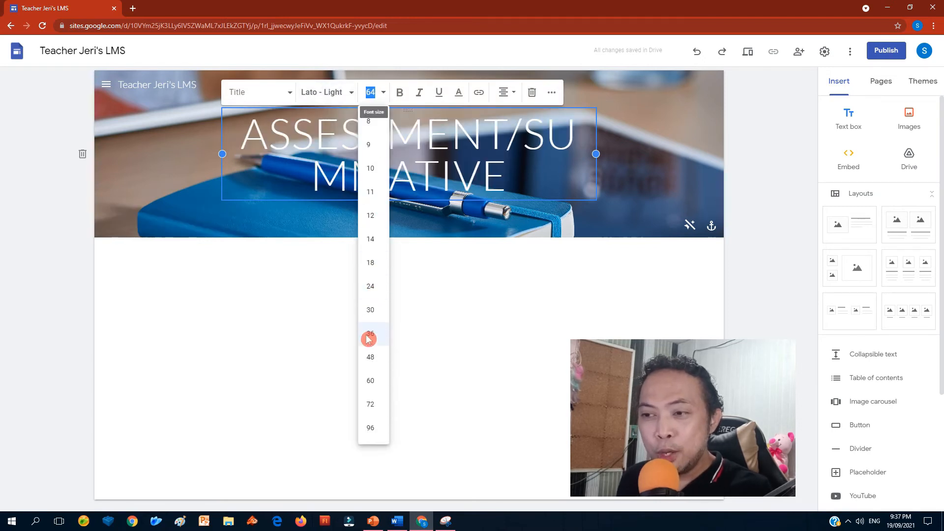
pyautogui.click(371, 317)
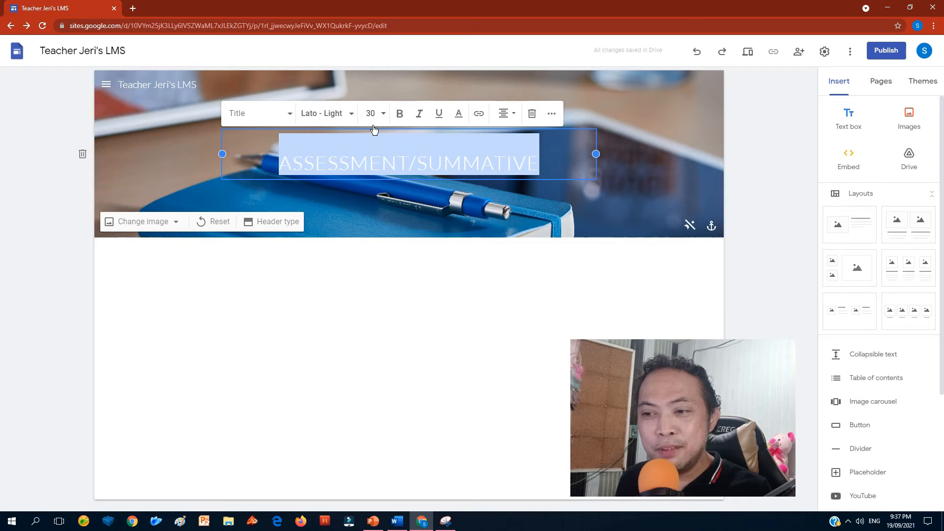
pyautogui.click(400, 113)
pyautogui.click(708, 246)
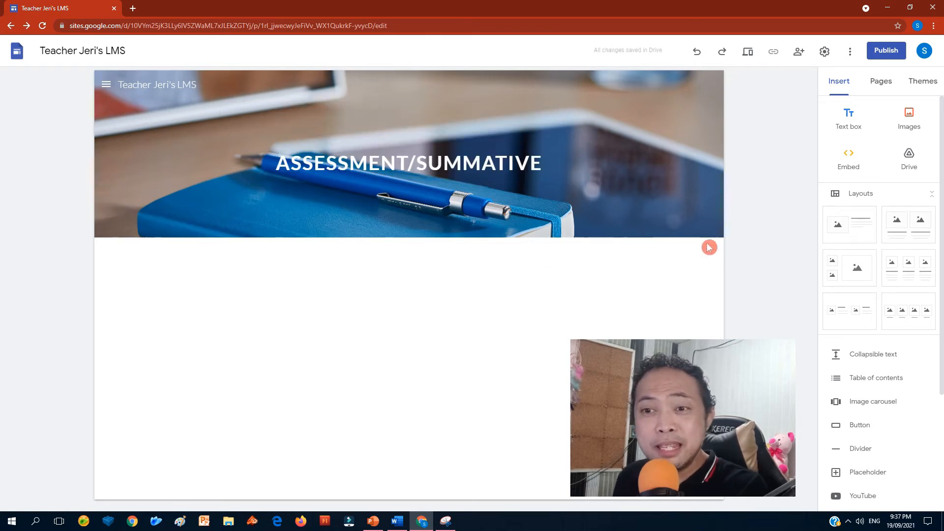
# Go to the PERFORMANCE TASK page and format its title in bold at font size 37
pyautogui.click(106, 87)
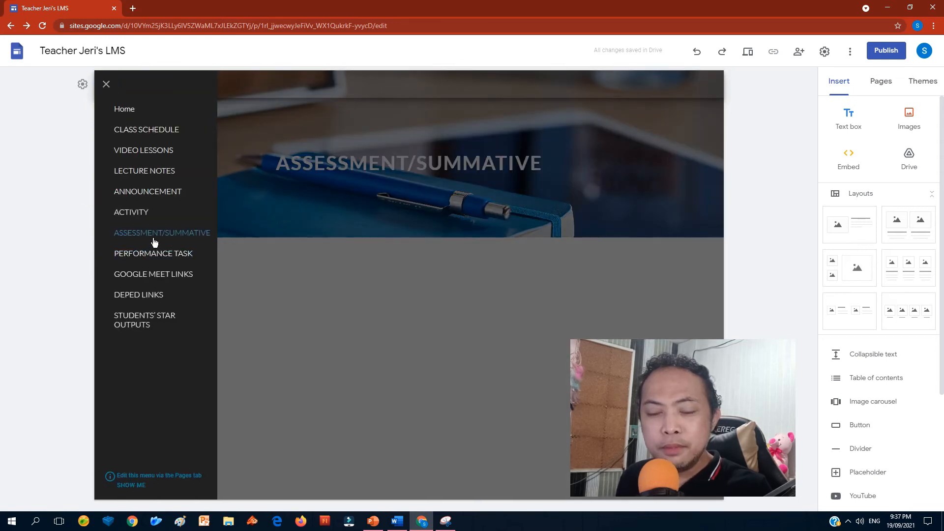
pyautogui.click(185, 254)
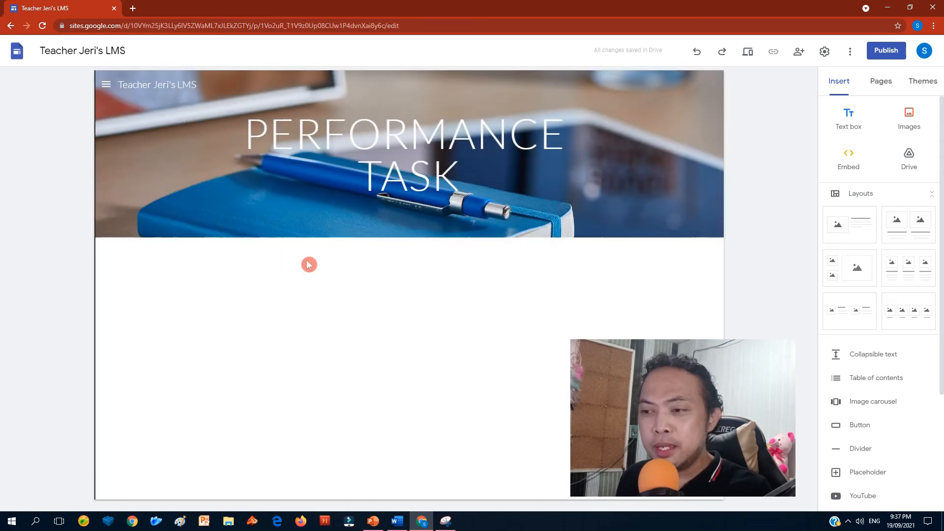
pyautogui.moveTo(455, 176); pyautogui.dragTo(210, 144)
pyautogui.click(275, 131)
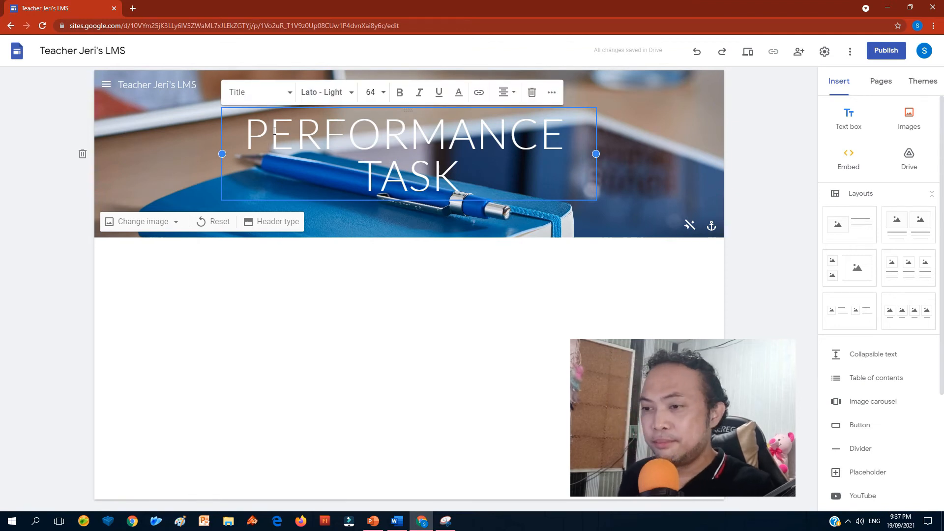
pyautogui.hotkey('ctrl', 'a')
pyautogui.click(366, 93)
pyautogui.write('37')
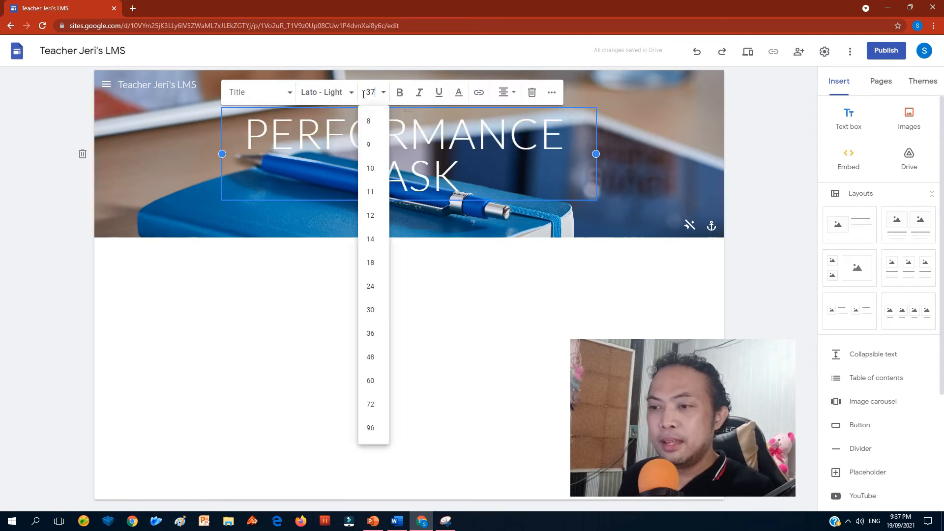
pyautogui.press('Return')
pyautogui.click(400, 114)
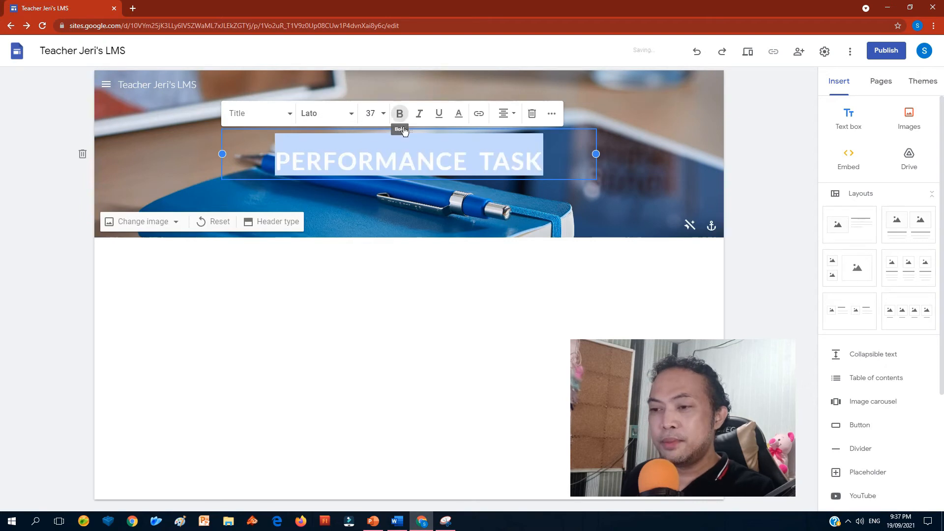
pyautogui.click(754, 311)
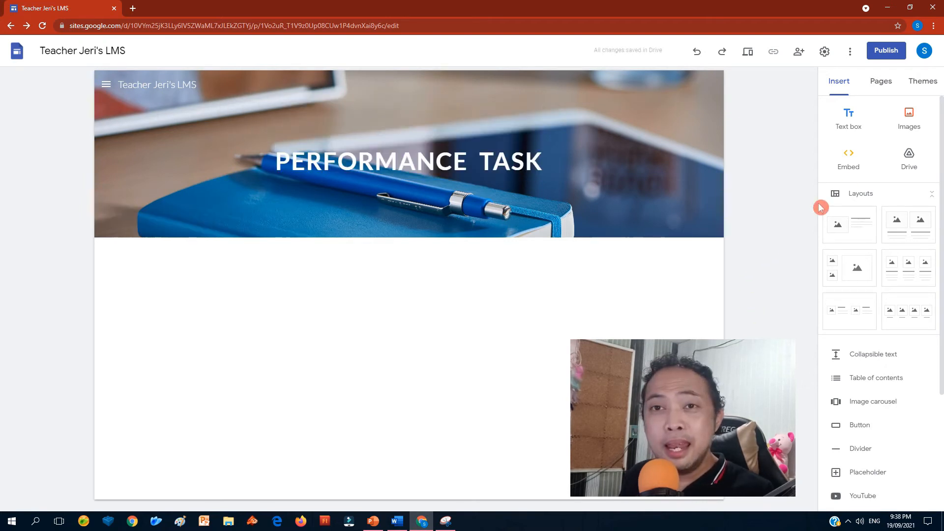
# Insert a text box on the PERFORMANCE TASK page, then switch to Word and copy the task text from "Quarter 1 Week 1" through "Glass"
pyautogui.click(854, 133)
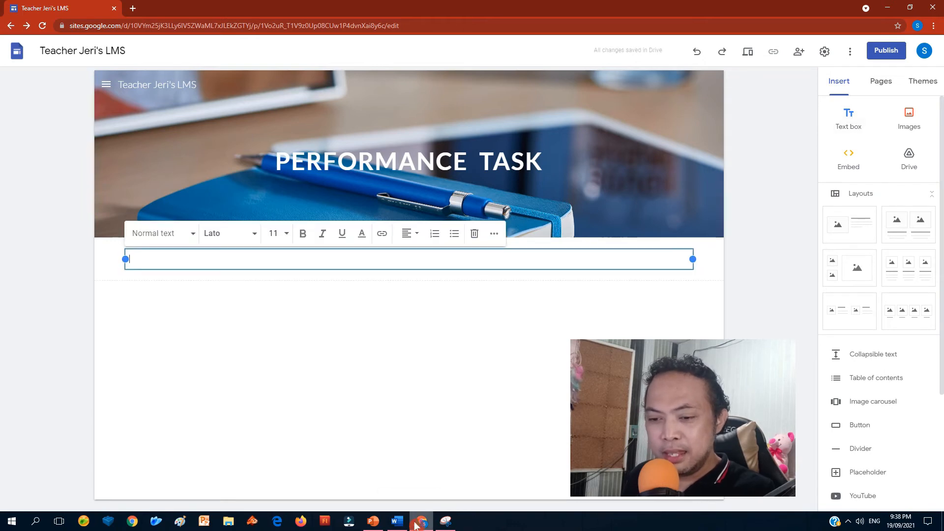
pyautogui.click(397, 521)
pyautogui.scroll(-7, 276, 332)
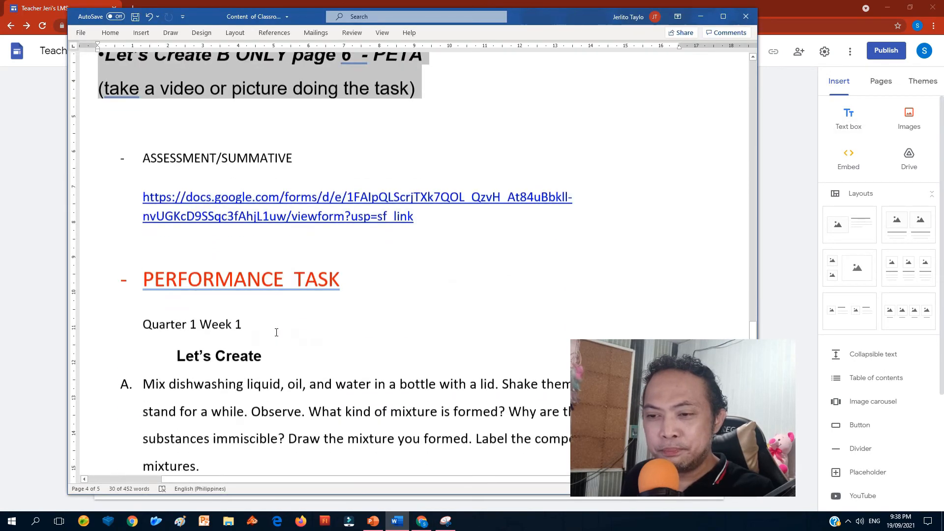
pyautogui.scroll(-3, 310, 332)
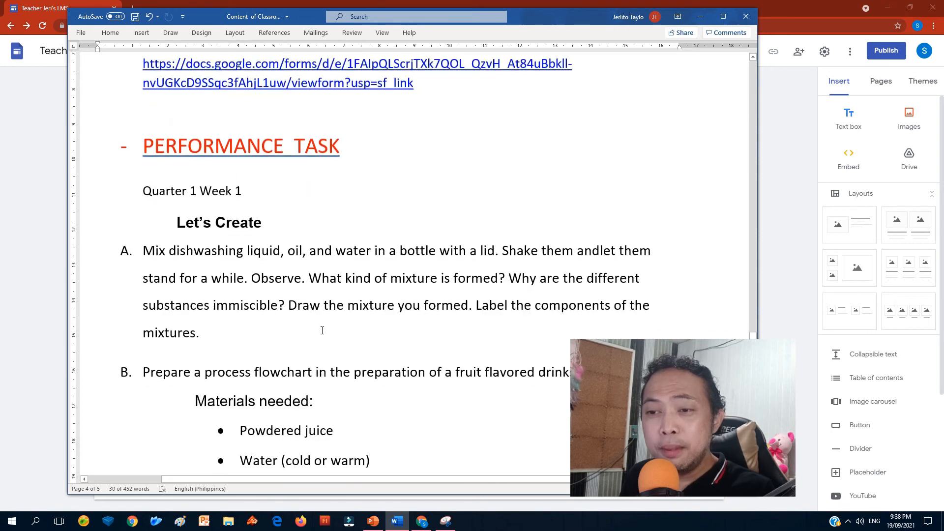
pyautogui.scroll(-2, 322, 330)
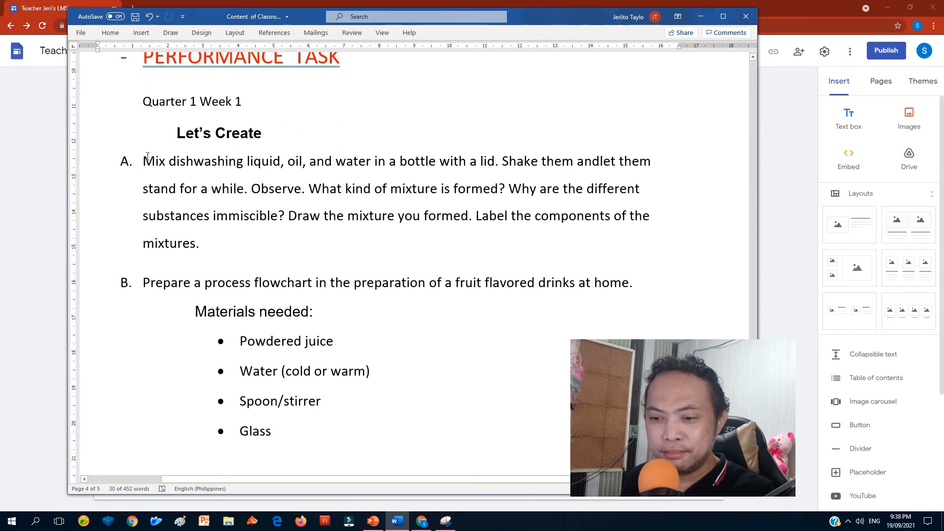
pyautogui.moveTo(143, 101); pyautogui.dragTo(334, 416)
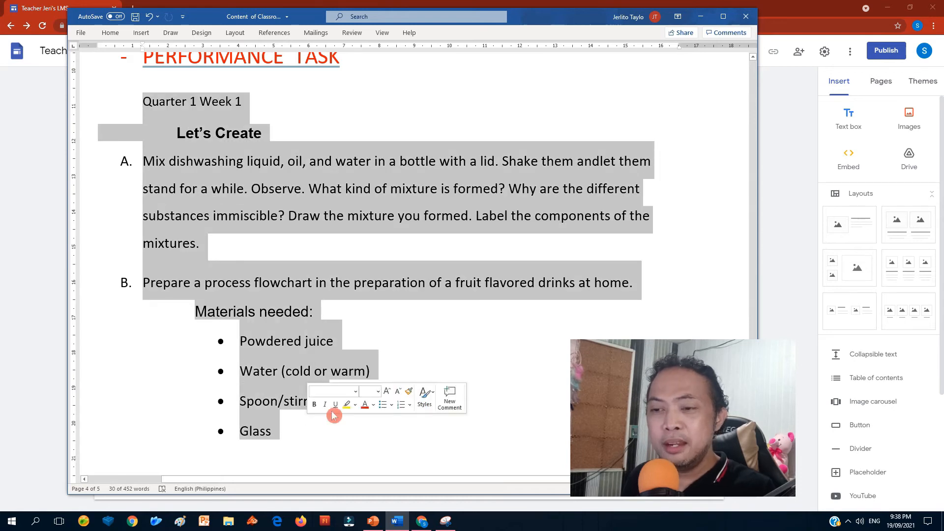
pyautogui.scroll(-3, 476, 390)
pyautogui.scroll(3, 415, 358)
pyautogui.rightClick(179, 207)
pyautogui.click(199, 225)
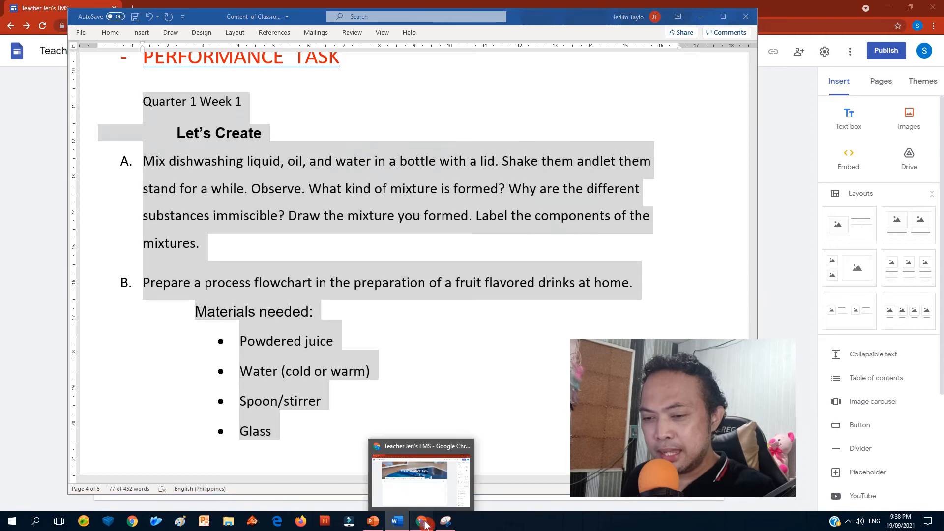
# Switch back to Google Sites, paste the copied task into the text box and remove the indent before "Quarter 1 Week 1"
pyautogui.click(426, 525)
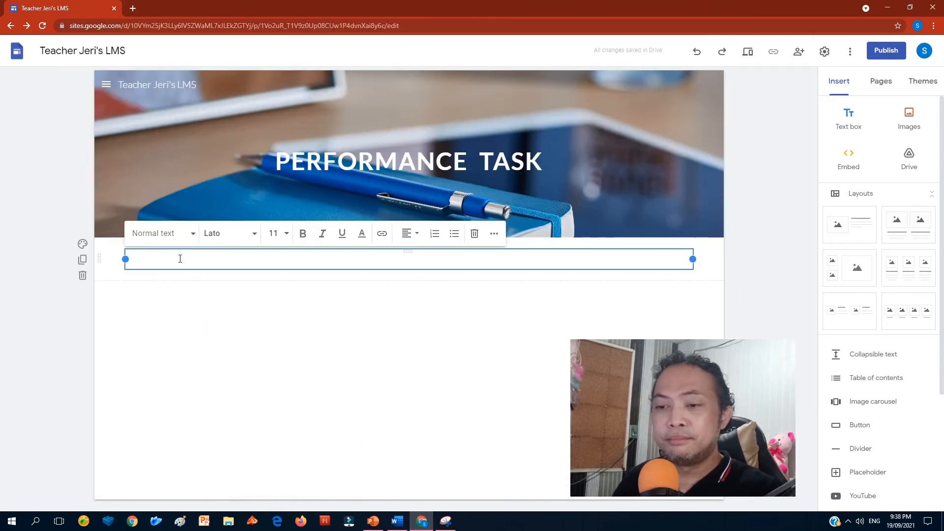
pyautogui.hotkey('ctrl', 'v')
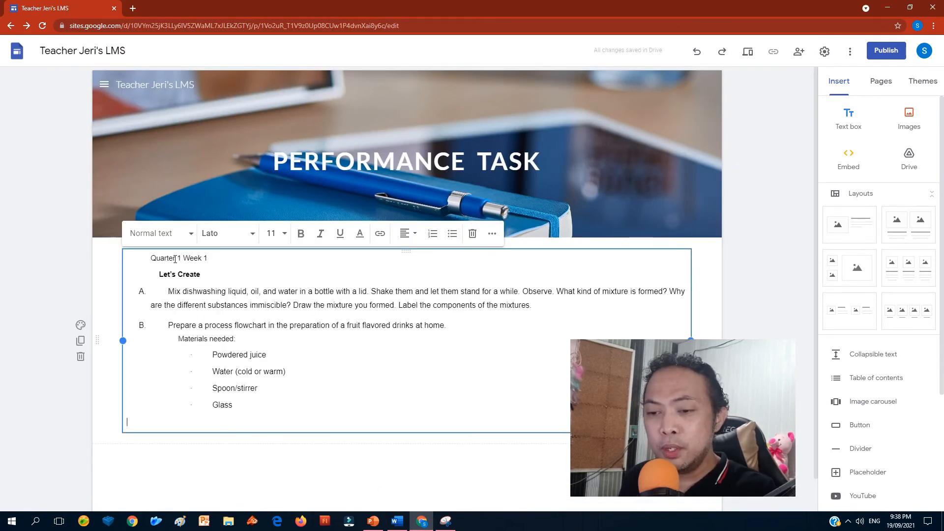
pyautogui.press('BackSpace')
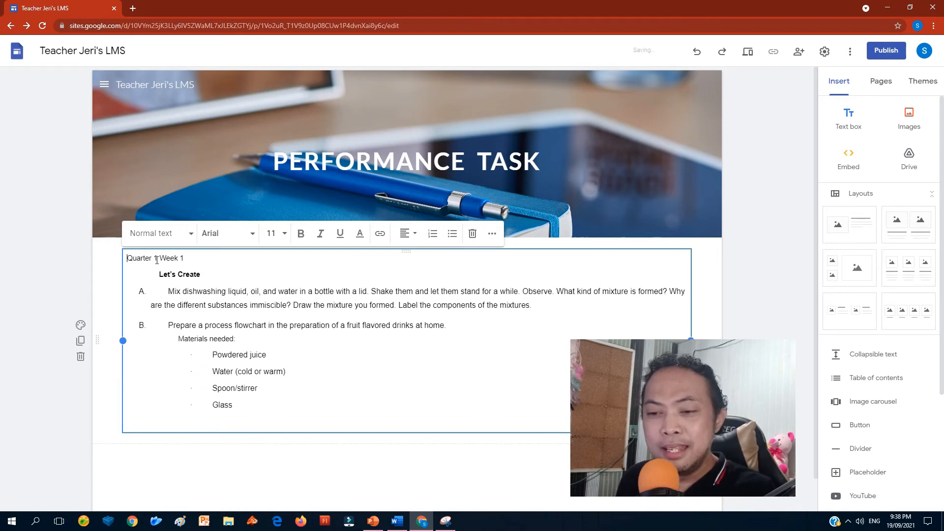
pyautogui.press('BackSpace')
# Remove the indent before the "Let's Create" heading so it aligns with the "Quarter 1 Week 1" line
pyautogui.click(158, 276)
pyautogui.press('BackSpace')
pyautogui.press('BackSpace')
pyautogui.press('BackSpace')
pyautogui.press('BackSpace')
pyautogui.press('BackSpace')
pyautogui.press('BackSpace')
pyautogui.press('BackSpace')
pyautogui.press('BackSpace')
pyautogui.press('BackSpace')
pyautogui.press('BackSpace')
pyautogui.press('BackSpace')
pyautogui.press('BackSpace')
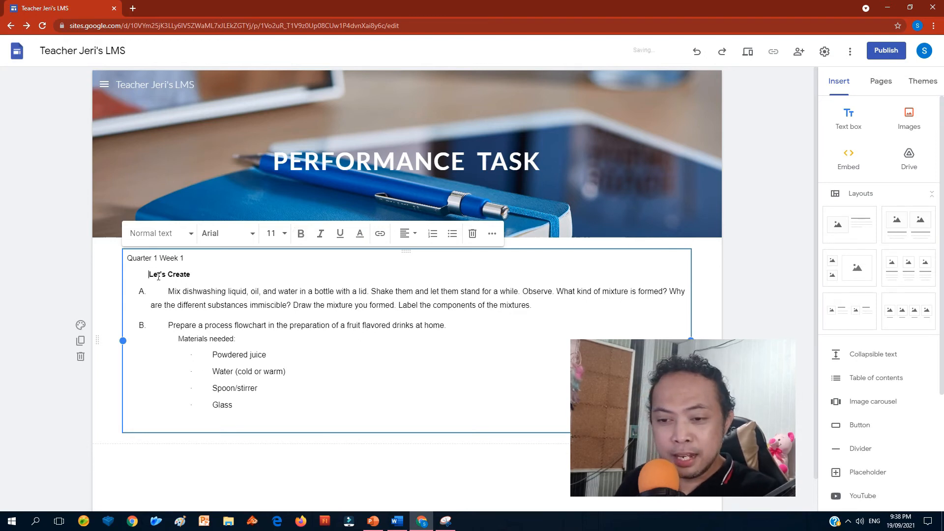
pyautogui.press('BackSpace')
pyautogui.press('BackSpace')
pyautogui.press('BackSpace')
pyautogui.press('BackSpace')
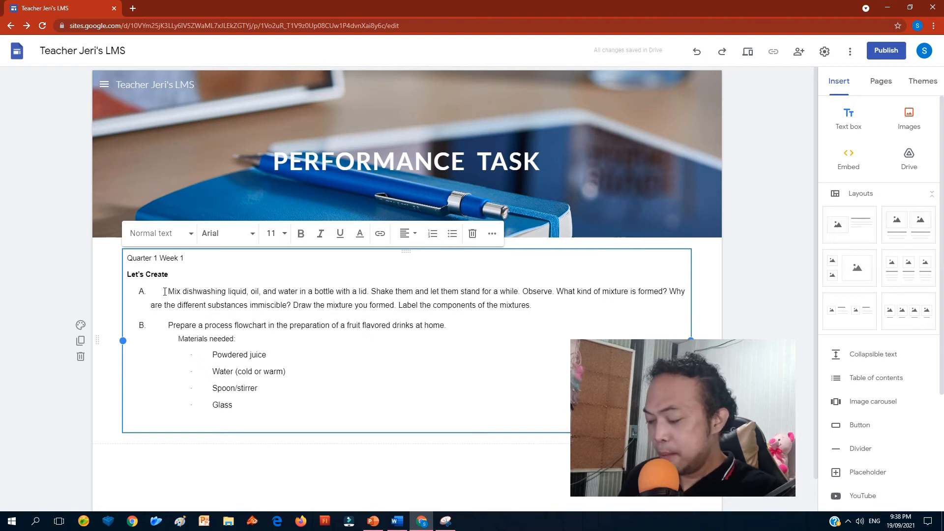
# Delete the extra spaces after the A and B markers, before "Mix dishwashing liquid" and "Prepare a process flowchart"
pyautogui.press('BackSpace')
pyautogui.press('BackSpace')
pyautogui.press('BackSpace')
pyautogui.press('BackSpace')
pyautogui.press('BackSpace')
pyautogui.press('BackSpace')
pyautogui.press('BackSpace')
pyautogui.press('BackSpace')
pyautogui.press('BackSpace')
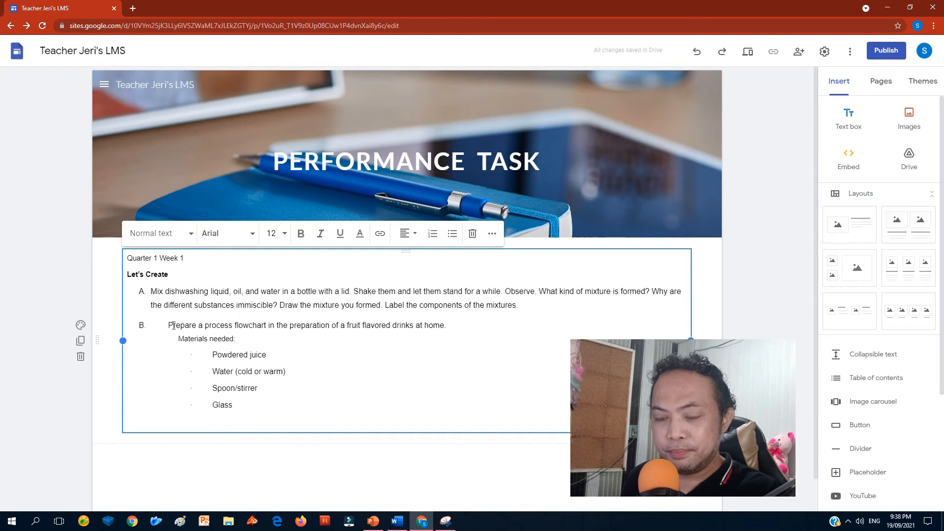
pyautogui.press('BackSpace')
pyautogui.press('BackSpace')
pyautogui.press('BackSpace')
pyautogui.press('BackSpace')
pyautogui.press('BackSpace')
pyautogui.press('BackSpace')
pyautogui.press('BackSpace')
pyautogui.press('BackSpace')
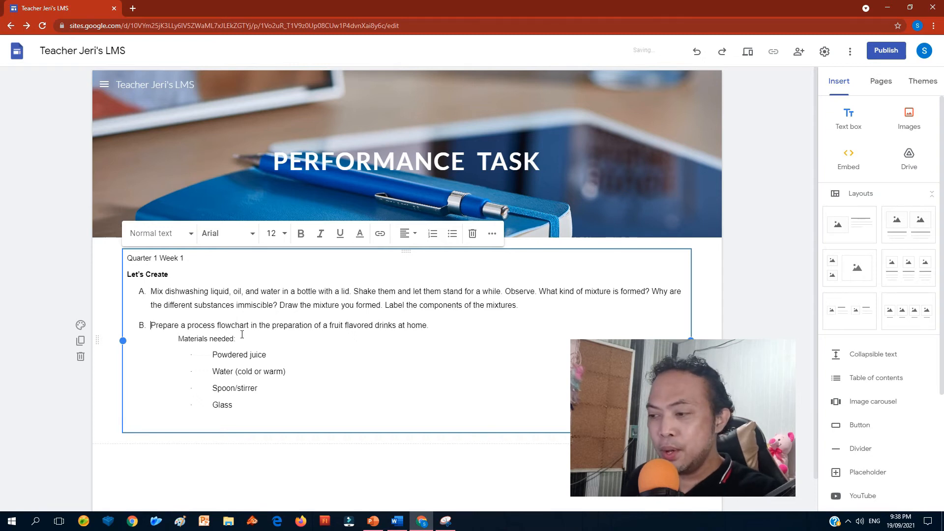
pyautogui.click(763, 330)
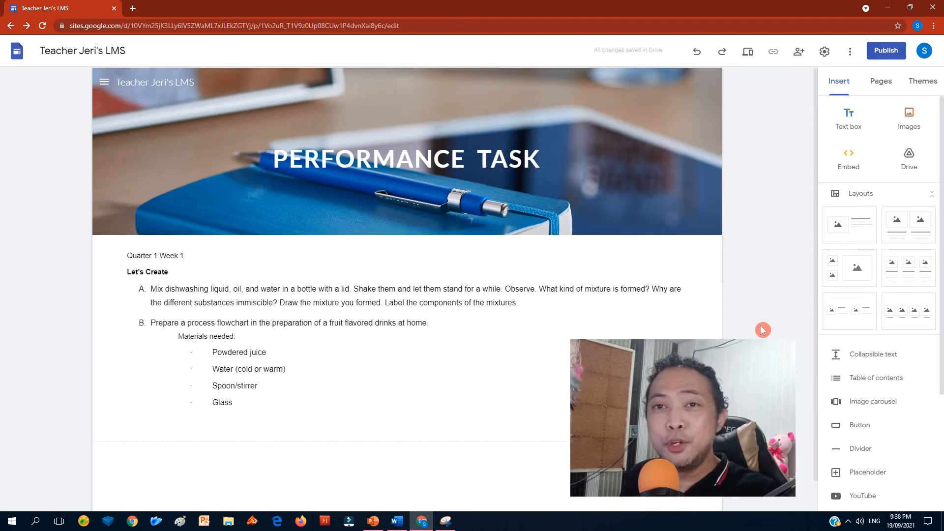
# Go to the GOOGLE MEET LINKS page and format its title in bold at font size 37
pyautogui.scroll(-1, 762, 330)
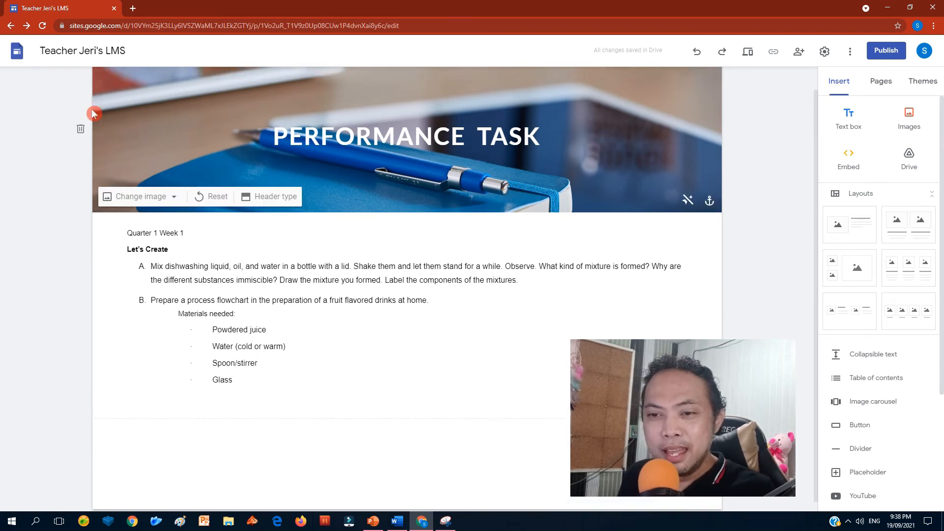
pyautogui.scroll(1, 100, 95)
pyautogui.click(104, 85)
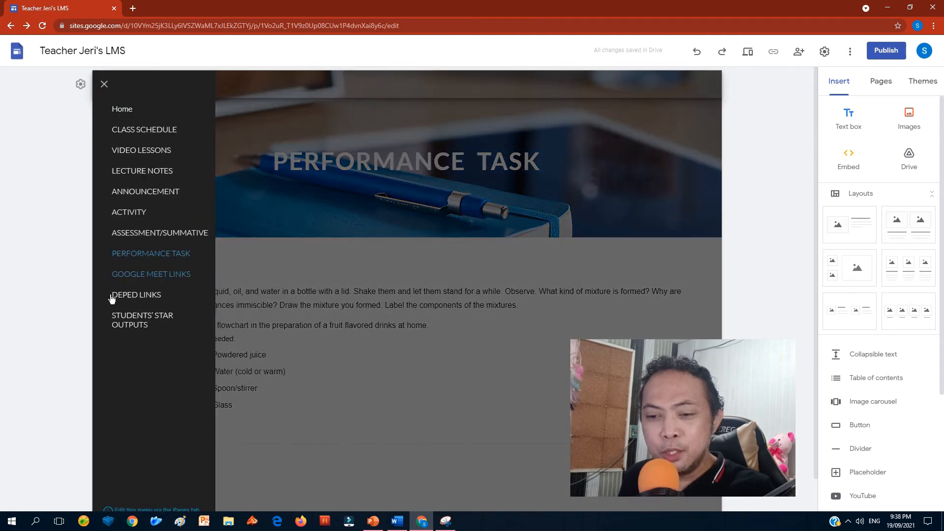
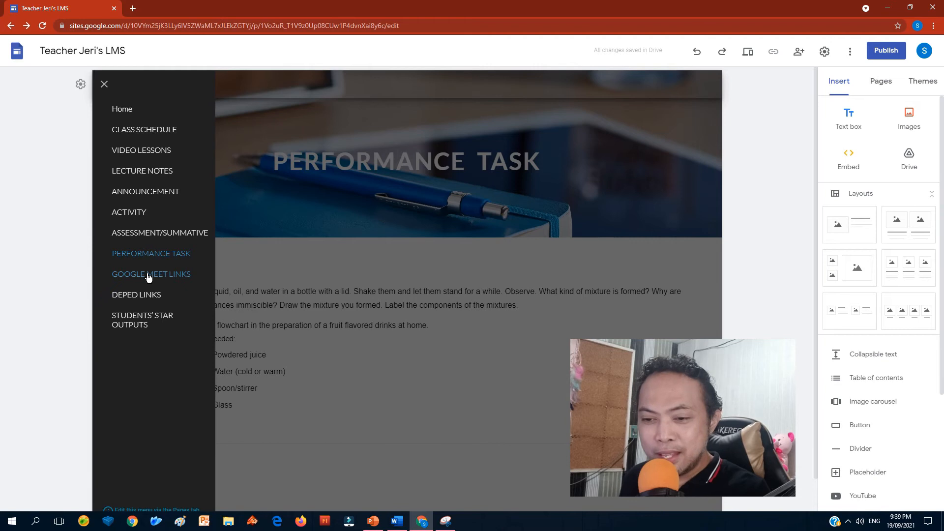
pyautogui.click(148, 275)
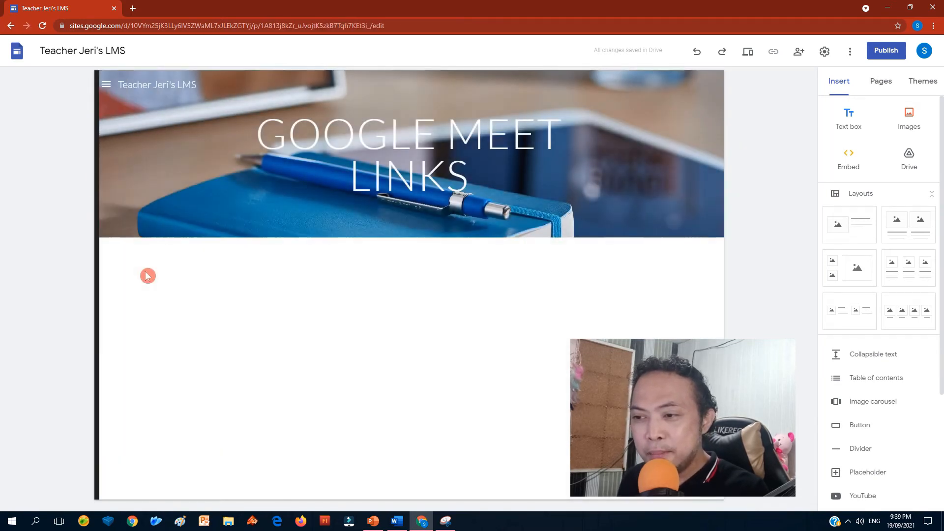
pyautogui.click(455, 174)
pyautogui.moveTo(468, 176); pyautogui.dragTo(260, 142)
pyautogui.click(371, 92)
pyautogui.press('BackSpace')
pyautogui.write('37')
pyautogui.press('Return')
pyautogui.click(400, 114)
pyautogui.click(782, 300)
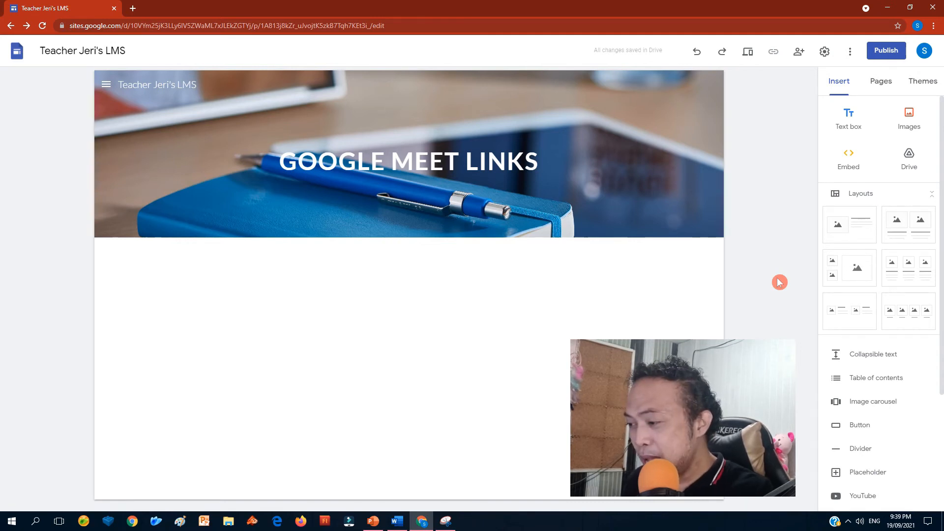
# Start inserting a button on the GOOGLE MEET LINKS page, naming it "ENTER GRADE 6 - AGUINALDO CLASS"
pyautogui.scroll(-2, 823, 193)
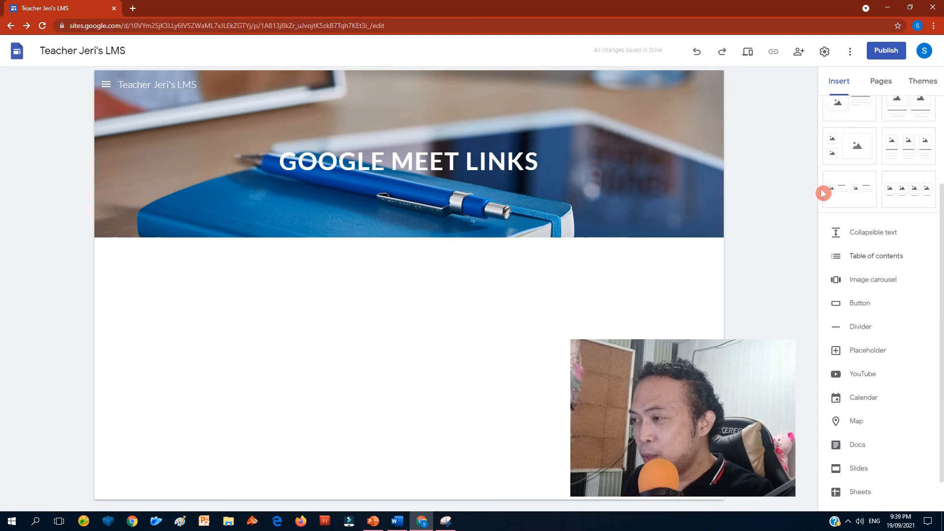
pyautogui.scroll(-1, 823, 193)
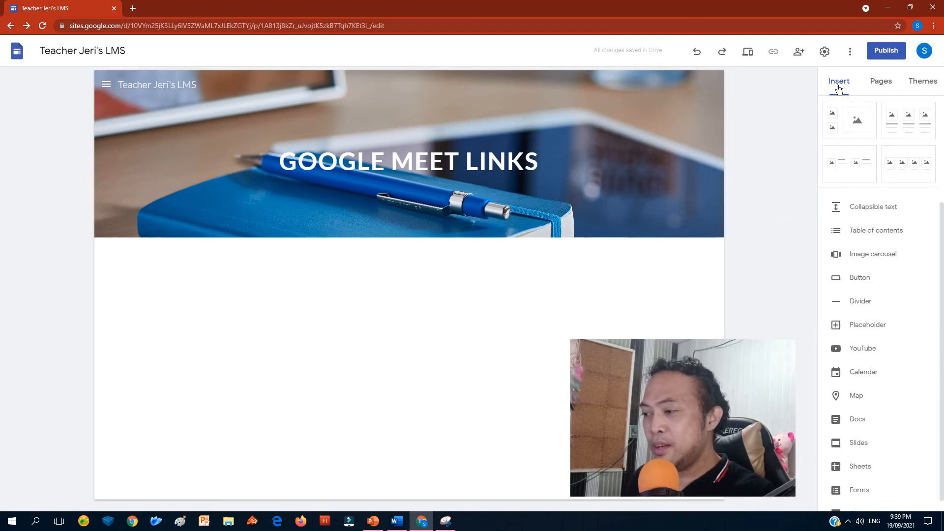
pyautogui.click(859, 279)
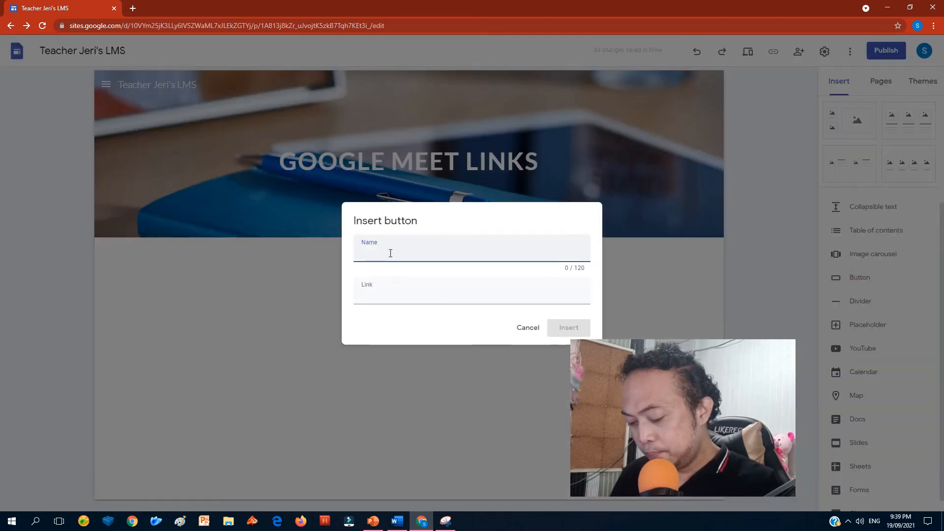
pyautogui.write('gR')
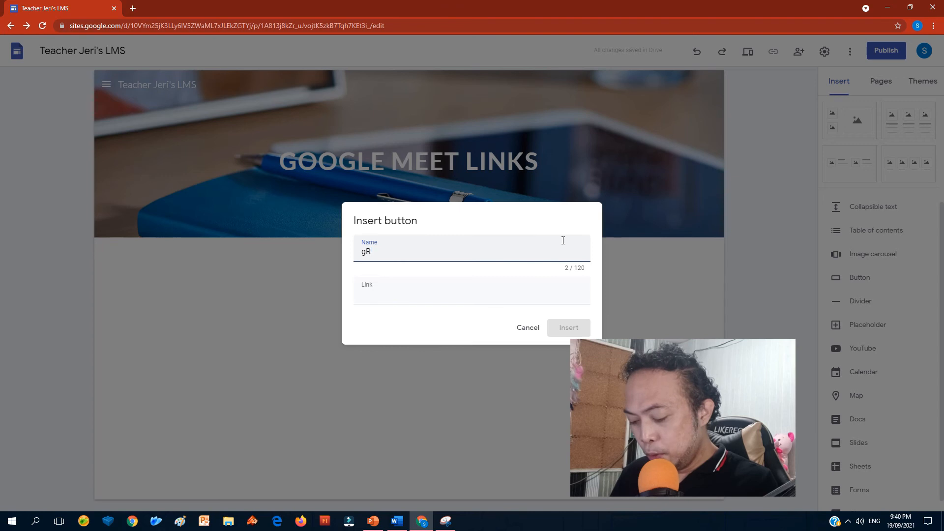
pyautogui.write('ADE')
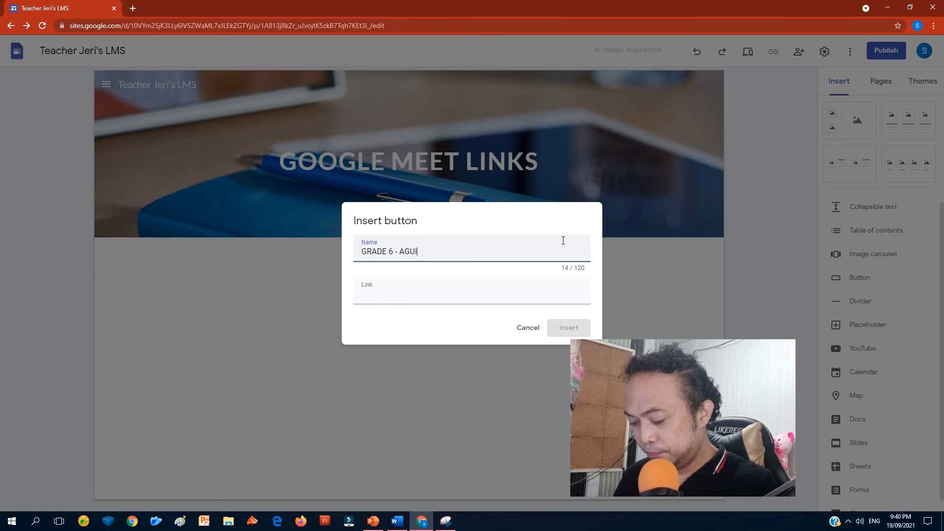
pyautogui.write('6 - AGUINALDO')
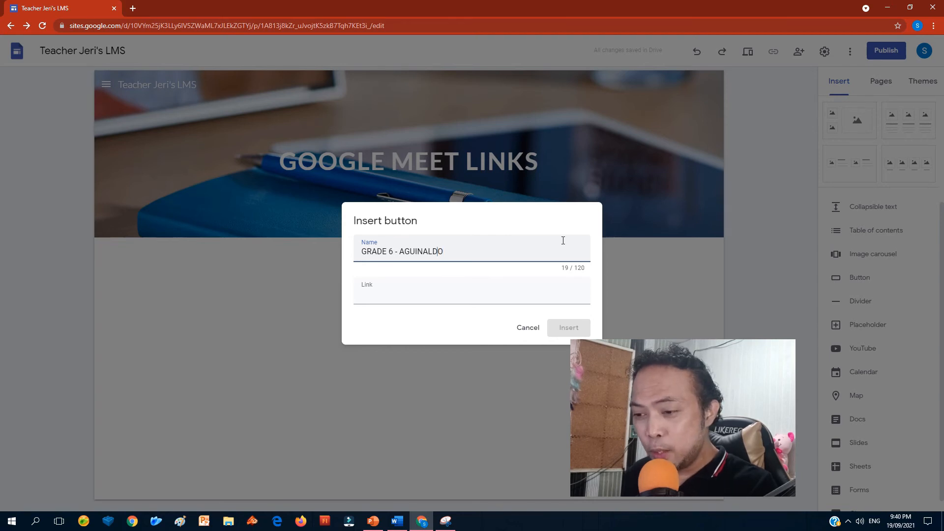
pyautogui.write('ENTER')
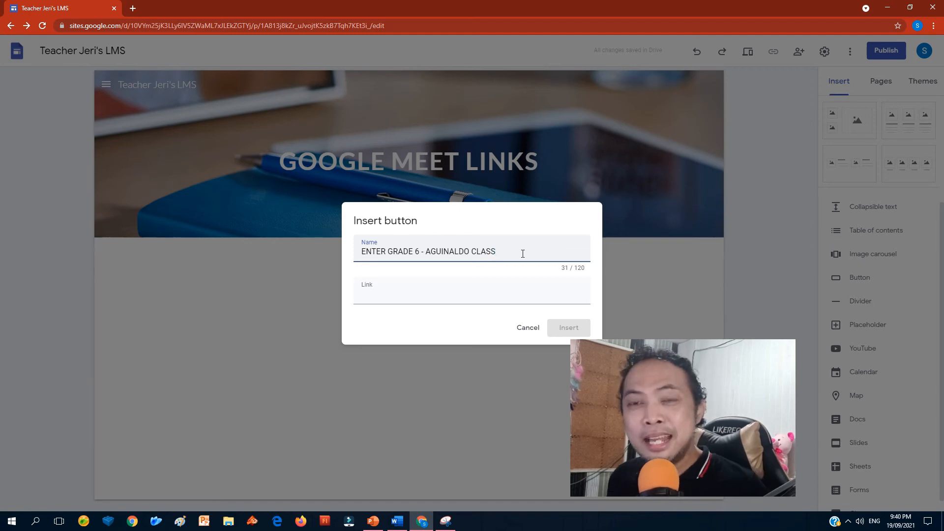
pyautogui.click(400, 296)
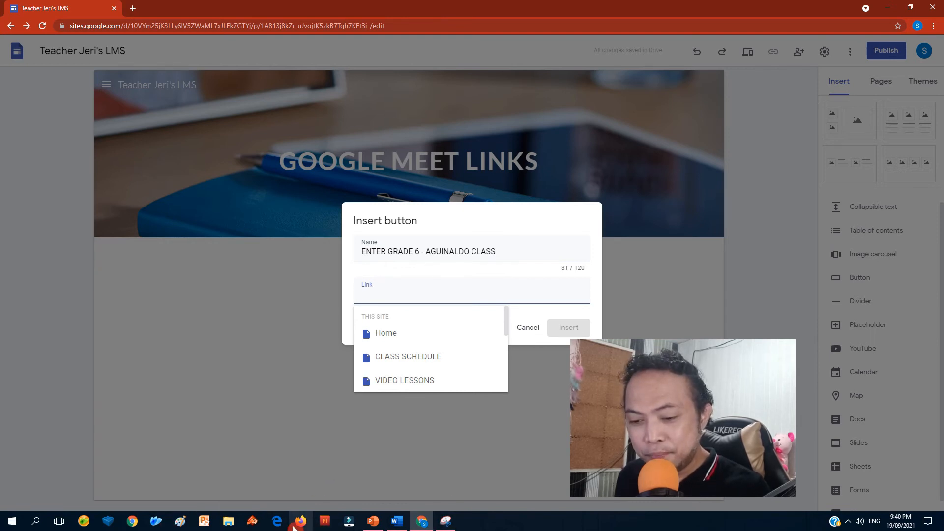
# Open a new Chrome window with the teacher's DepEd Parañaque profile and show September 2021 in Google Calendar
pyautogui.click(133, 523)
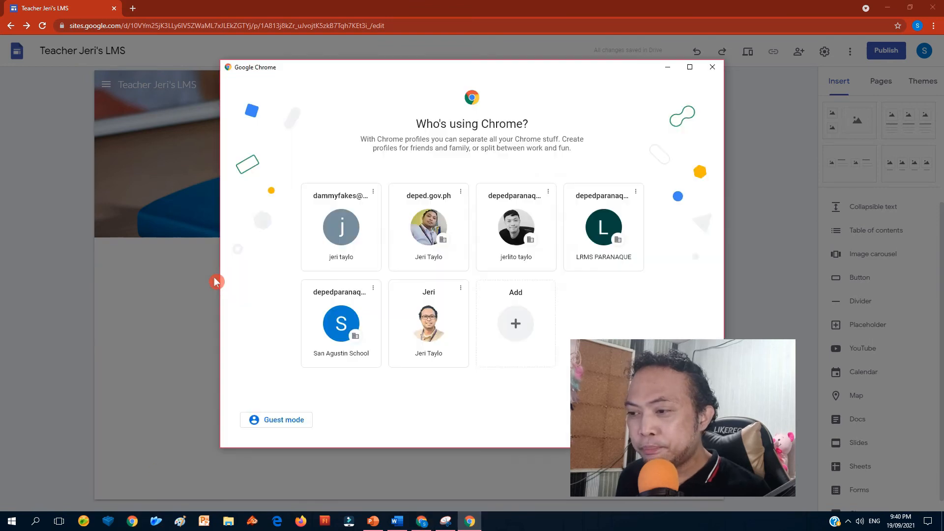
pyautogui.click(521, 218)
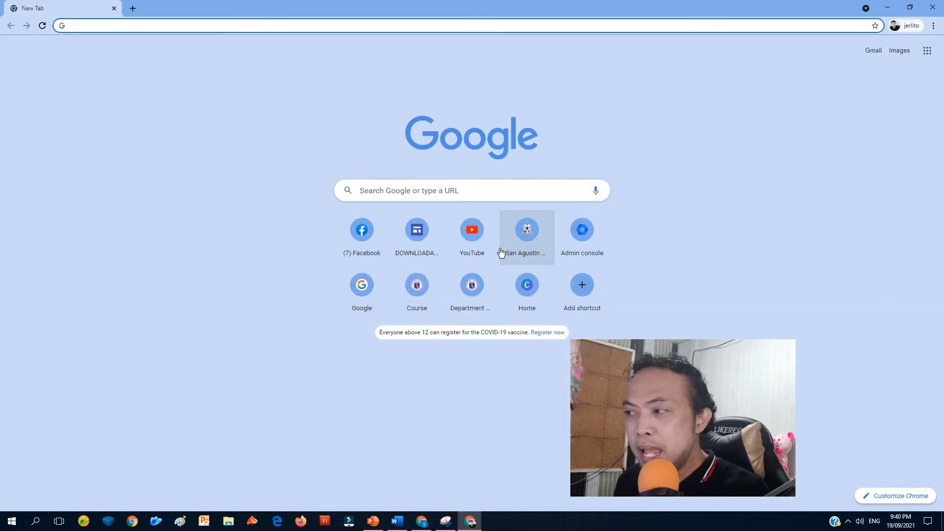
pyautogui.click(928, 51)
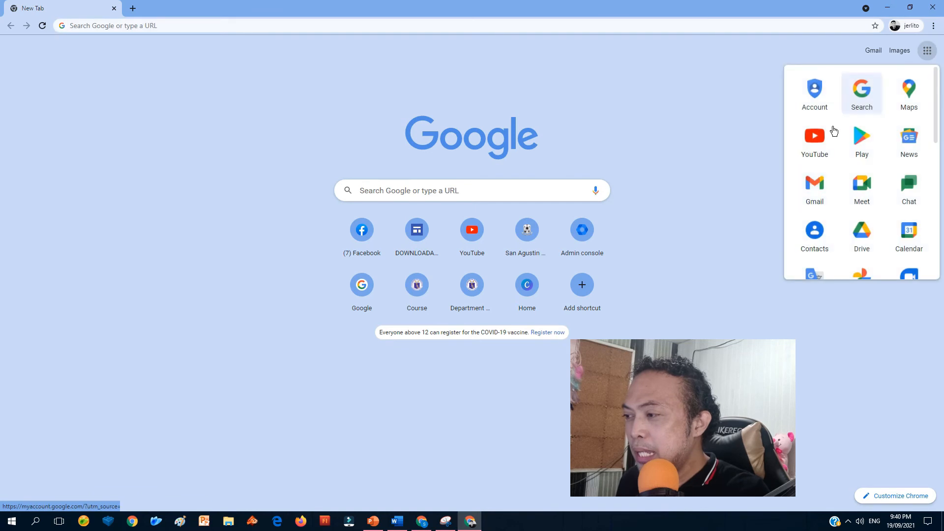
pyautogui.scroll(-1, 902, 203)
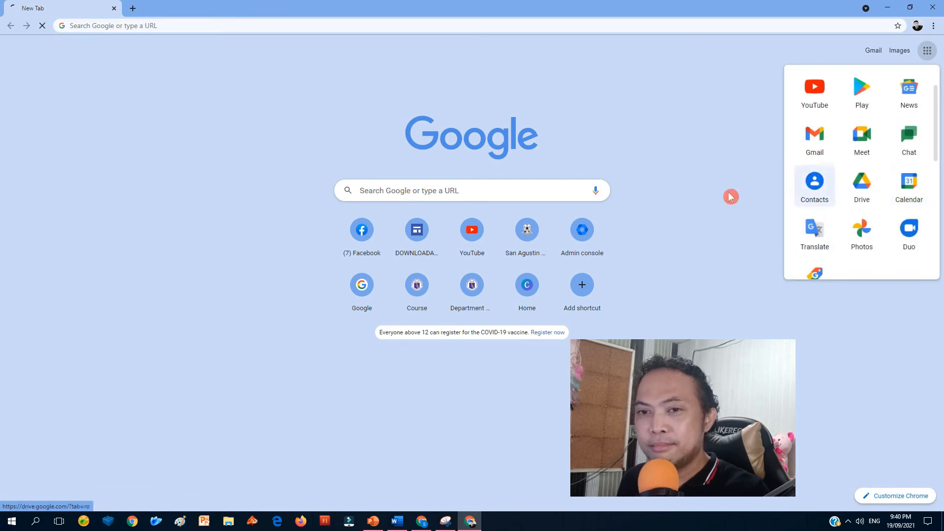
pyautogui.click(401, 254)
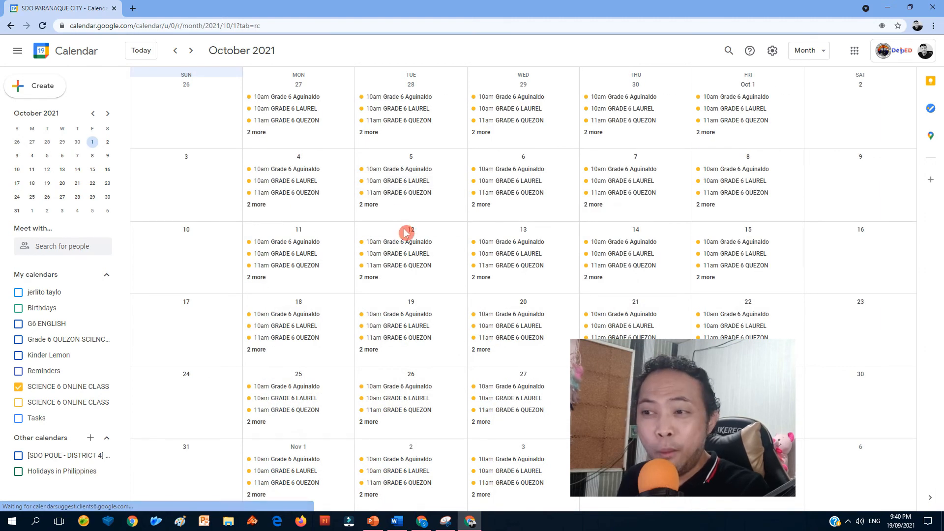
pyautogui.scroll(1, 408, 237)
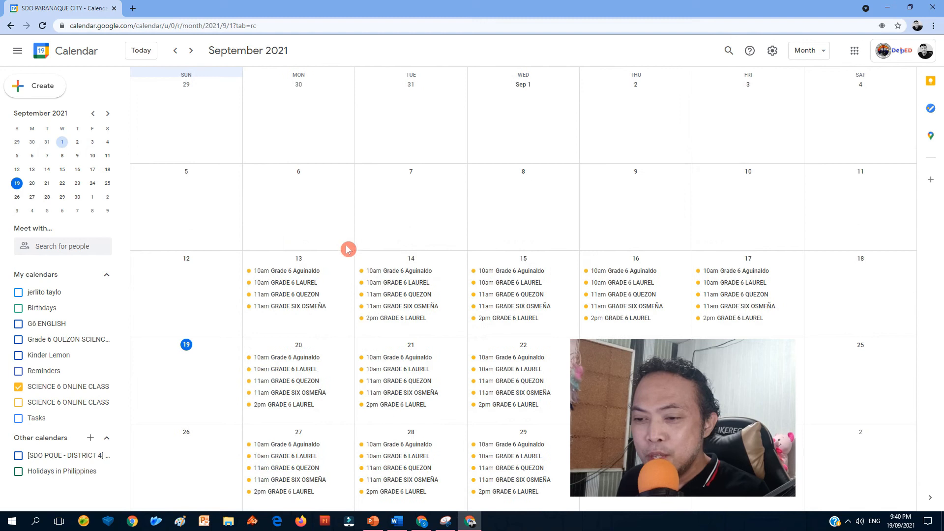
# Copy the Google Meet link from the Grade 6 Aguinaldo event on Monday, September 13
pyautogui.click(296, 271)
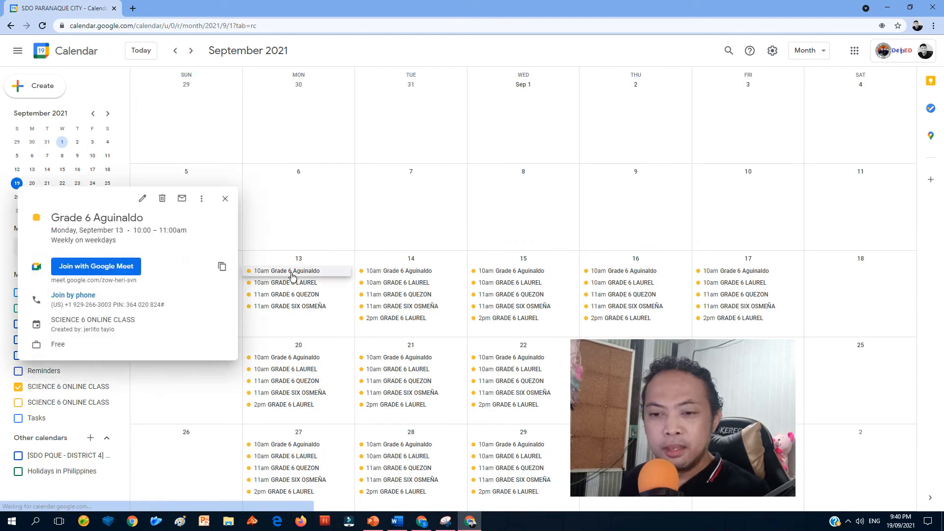
pyautogui.tripleClick(96, 279)
pyautogui.hotkey('ctrl', 'c')
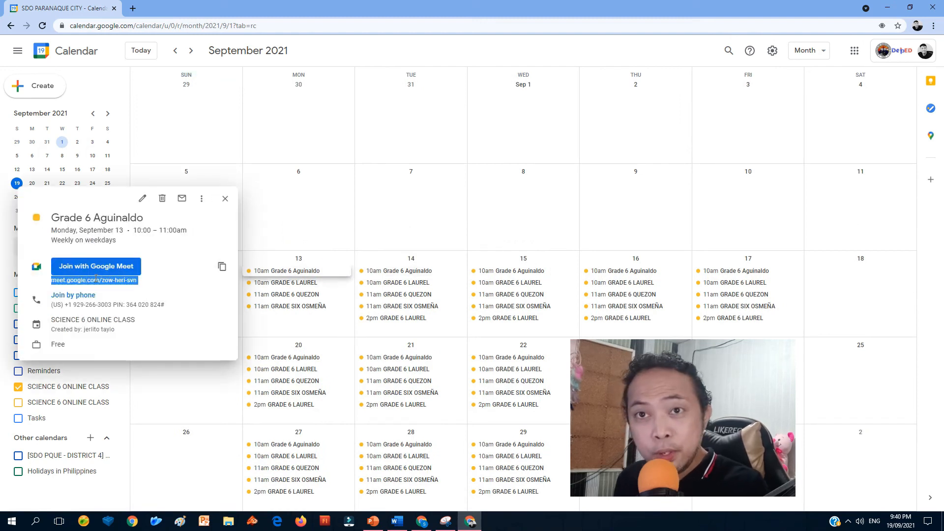
pyautogui.rightClick(97, 279)
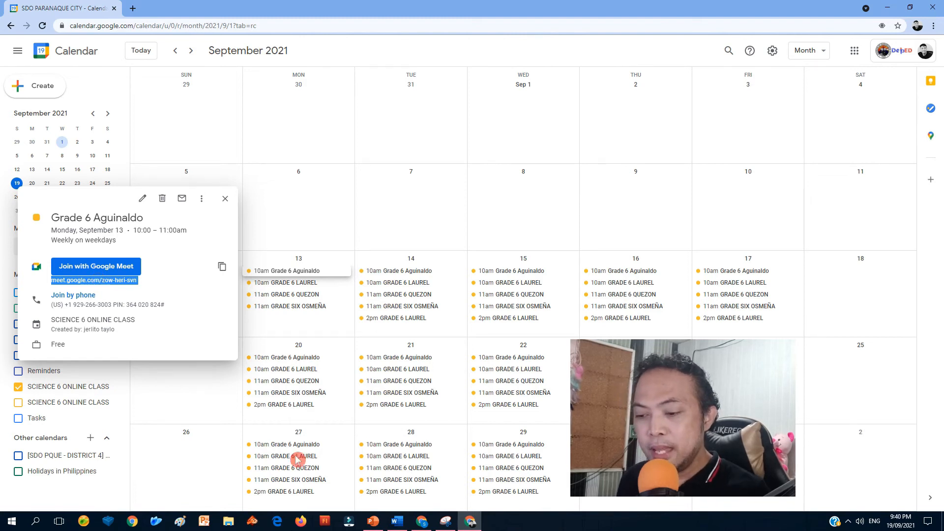
# Switch back to Google Sites, paste the copied Meet link into the button, insert it and centre it, widened, below the page title
pyautogui.click(423, 522)
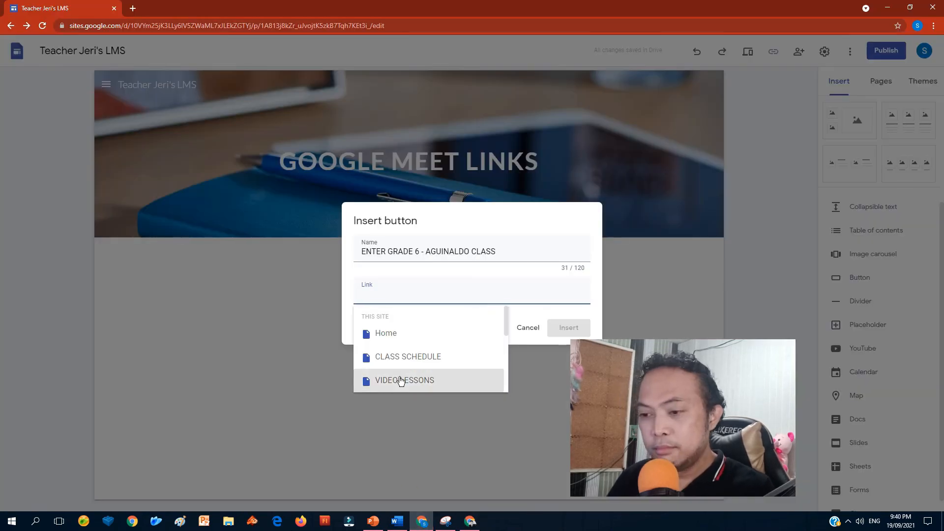
pyautogui.hotkey('ctrl', 'v')
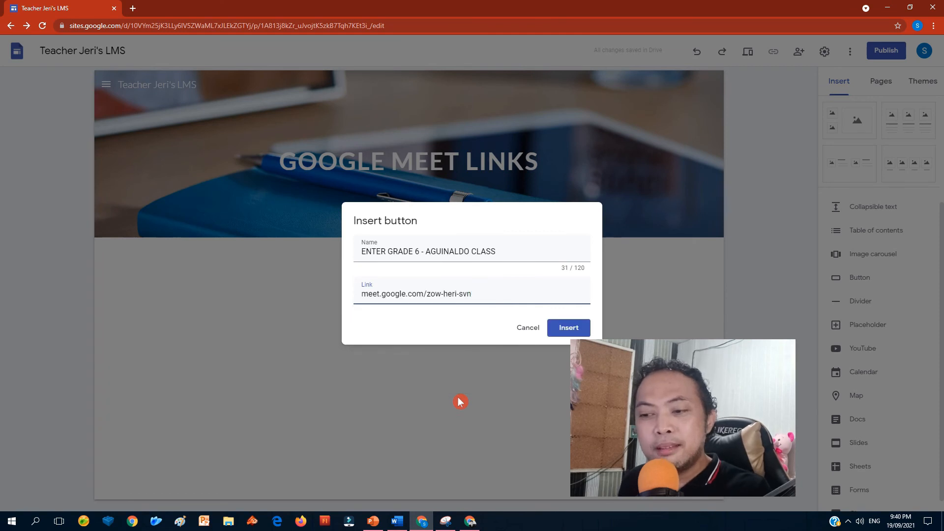
pyautogui.click(363, 293)
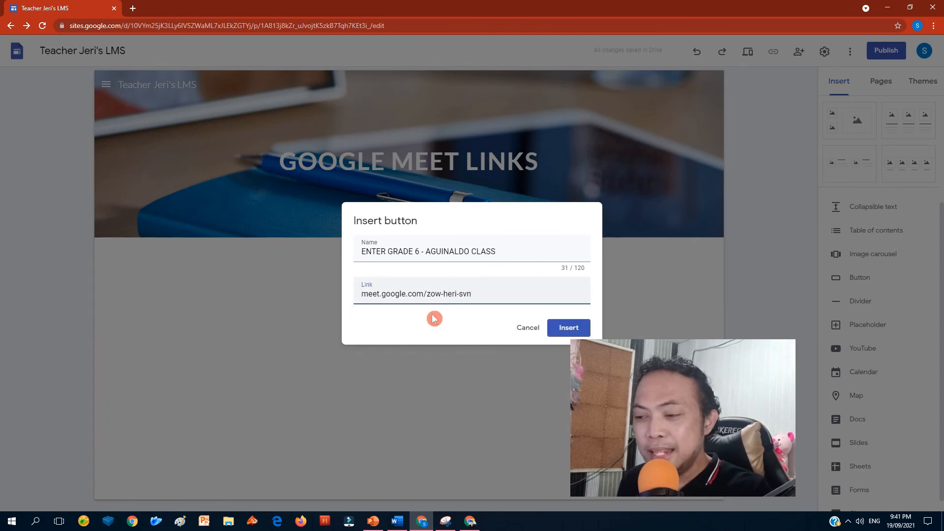
pyautogui.click(566, 328)
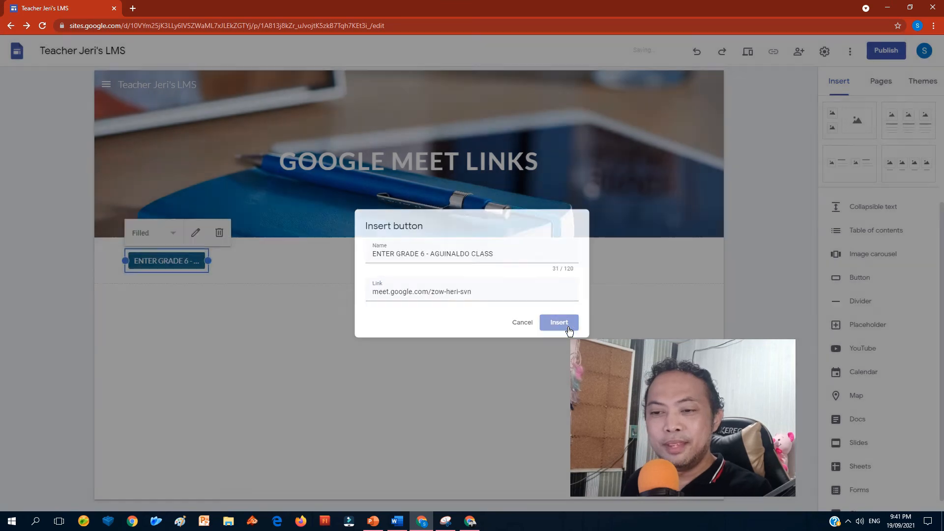
pyautogui.moveTo(177, 261); pyautogui.dragTo(422, 270)
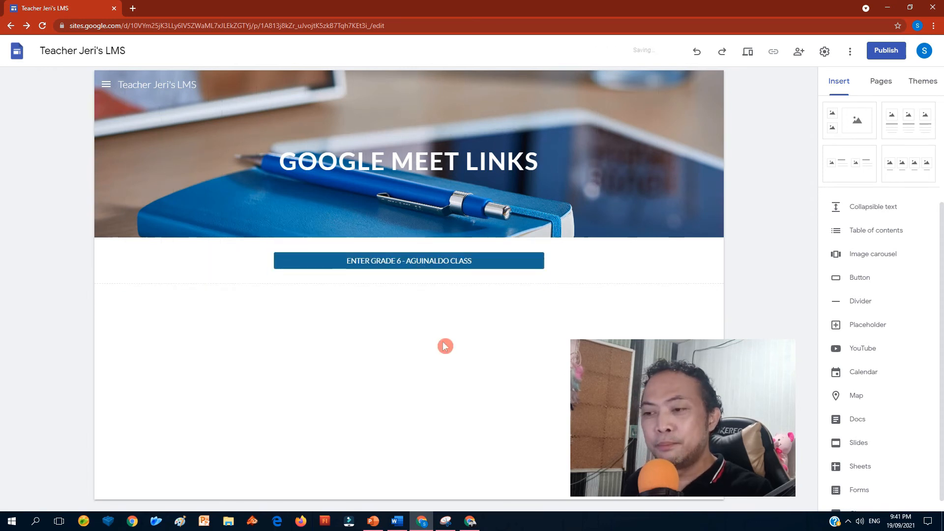
# Reopen the ENTER GRADE 6 - AGUINALDO CLASS button's settings to check its name and link
pyautogui.doubleClick(429, 258)
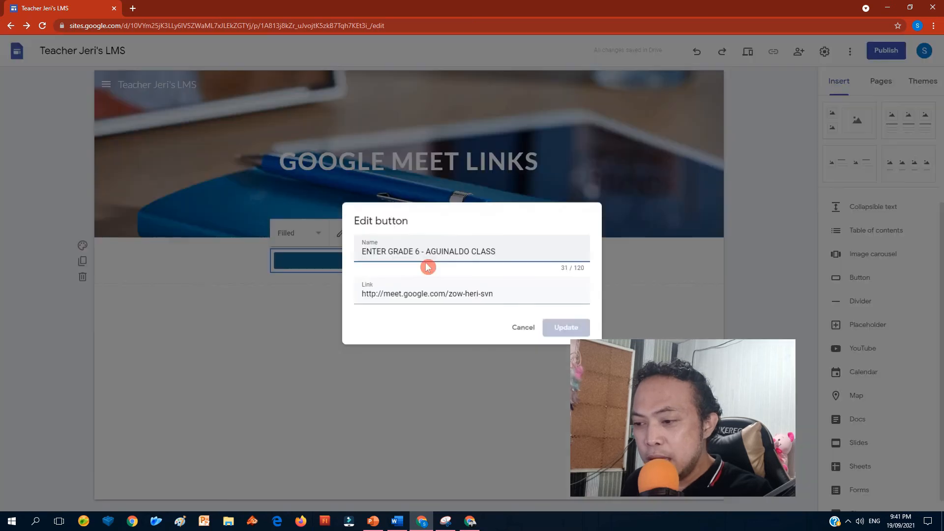
pyautogui.click(523, 328)
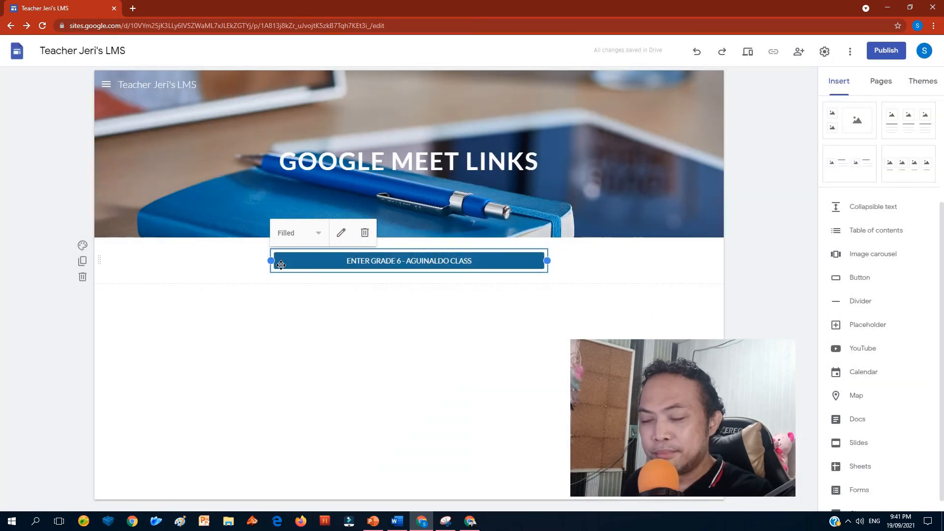
pyautogui.click(341, 233)
pyautogui.click(565, 328)
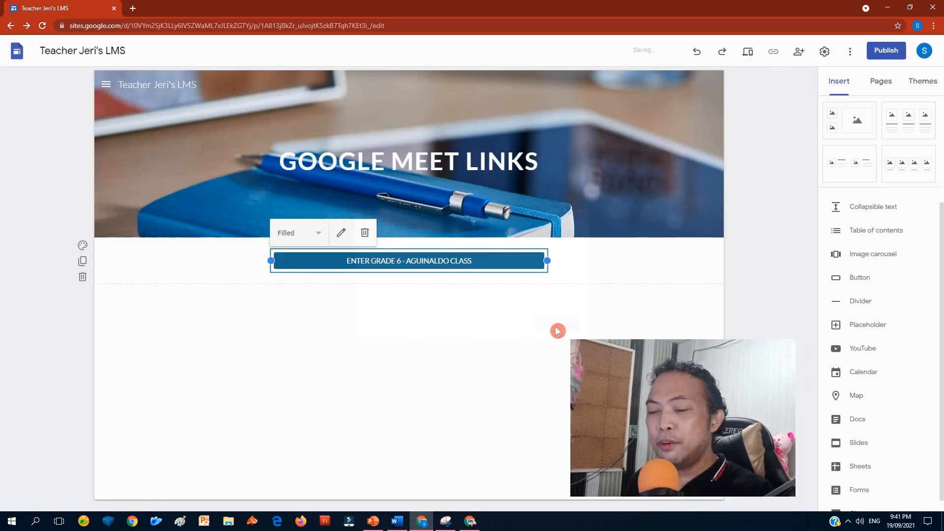
pyautogui.click(431, 327)
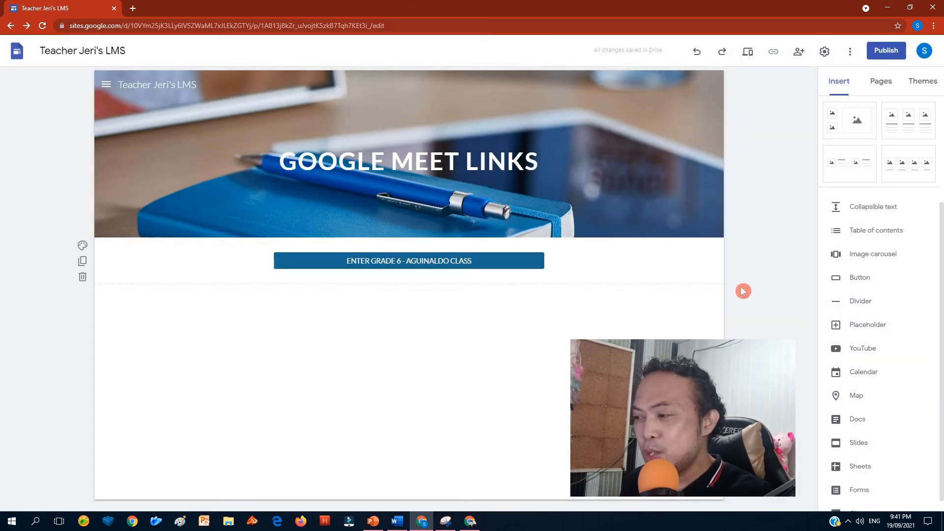
# Start inserting a second button, naming it "ENTER GRADE 6 - QUEZON CLASS"
pyautogui.click(861, 279)
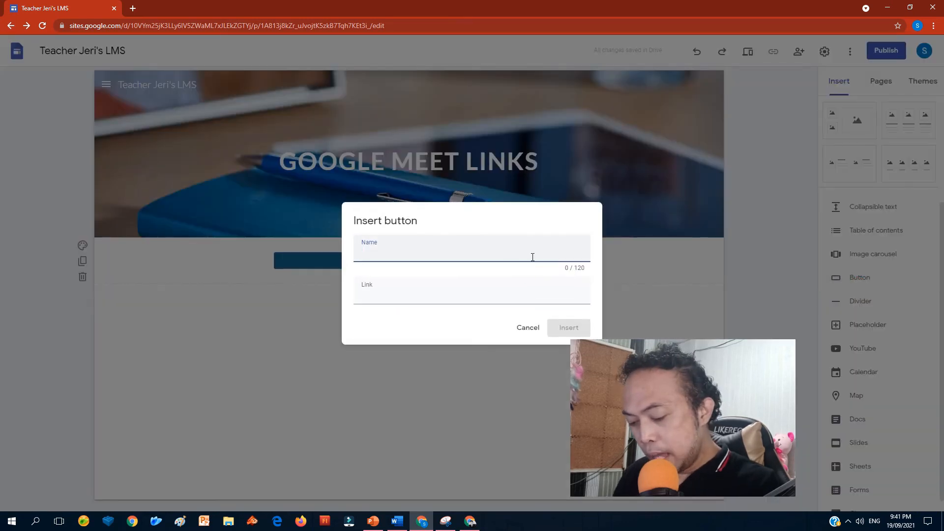
pyautogui.write('ENTER ')
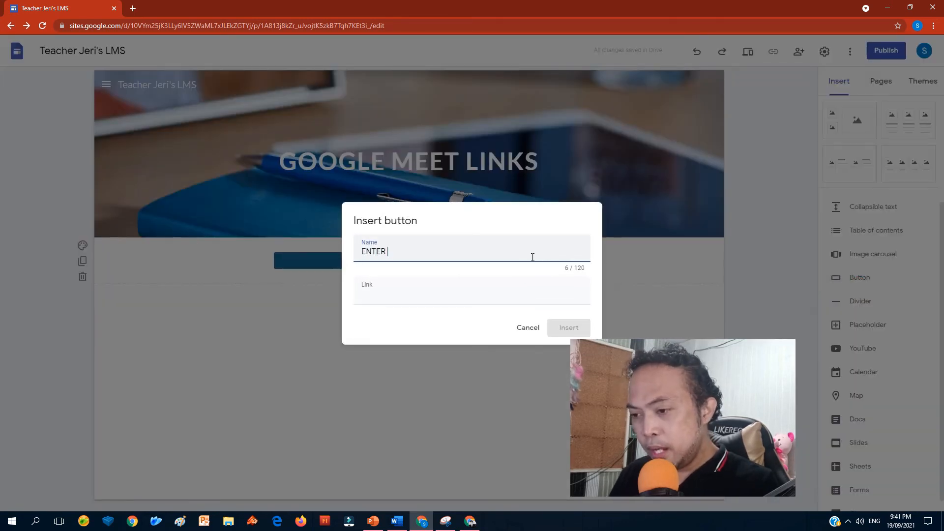
pyautogui.write('GRADE 6 - Q')
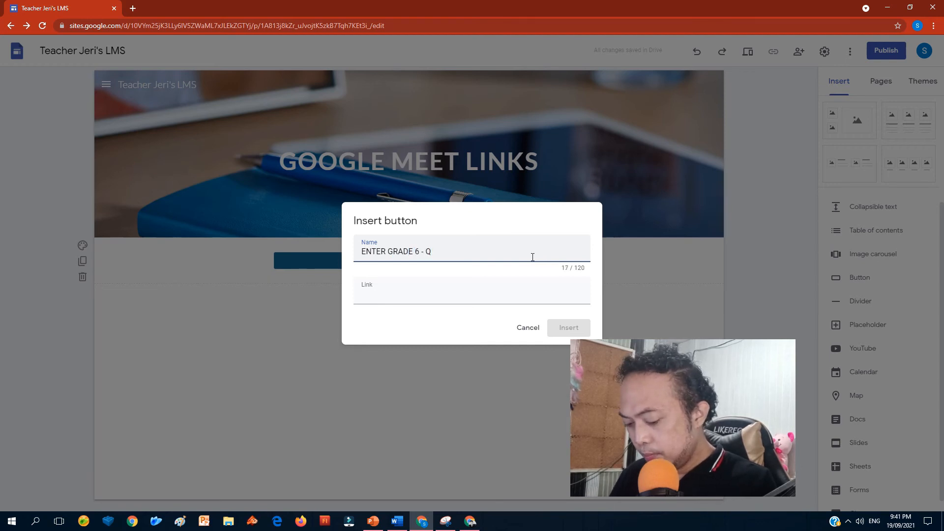
pyautogui.write('UEZON CLASS')
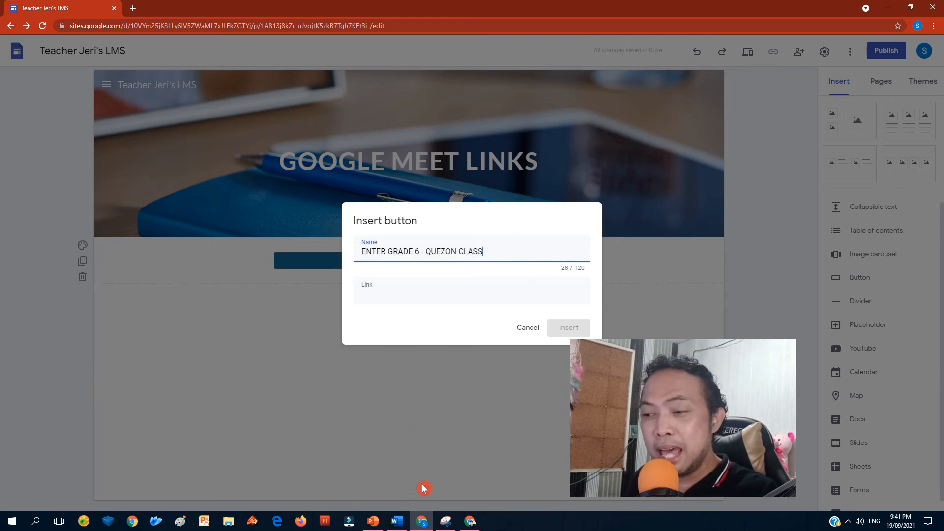
# Switch to Google Calendar and copy the Google Meet link from the GRADE 6 QUEZON event on September 13
pyautogui.click(470, 521)
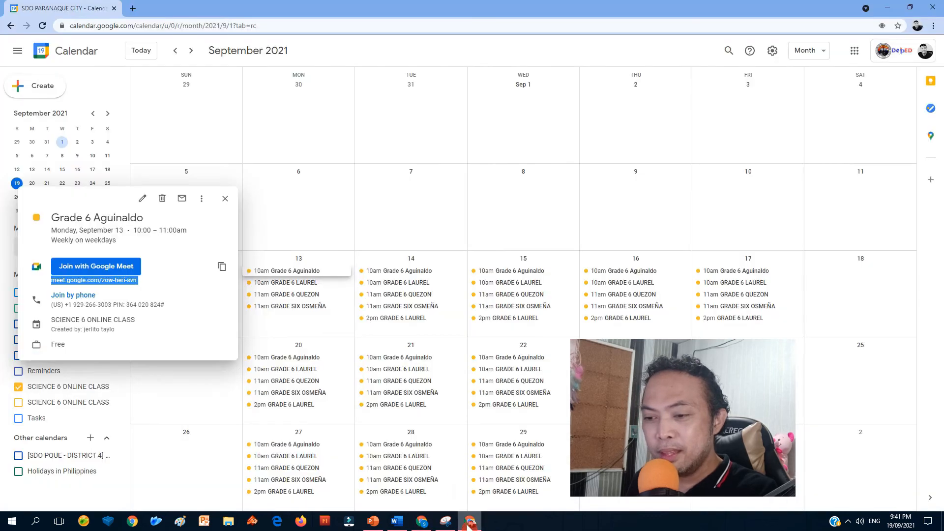
pyautogui.click(311, 294)
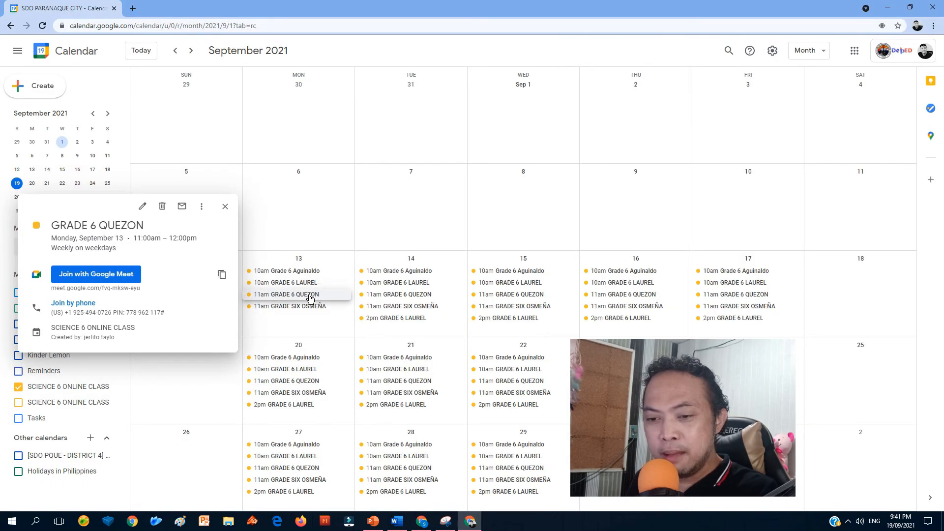
pyautogui.moveTo(140, 288); pyautogui.dragTo(51, 289)
pyautogui.rightClick(125, 290)
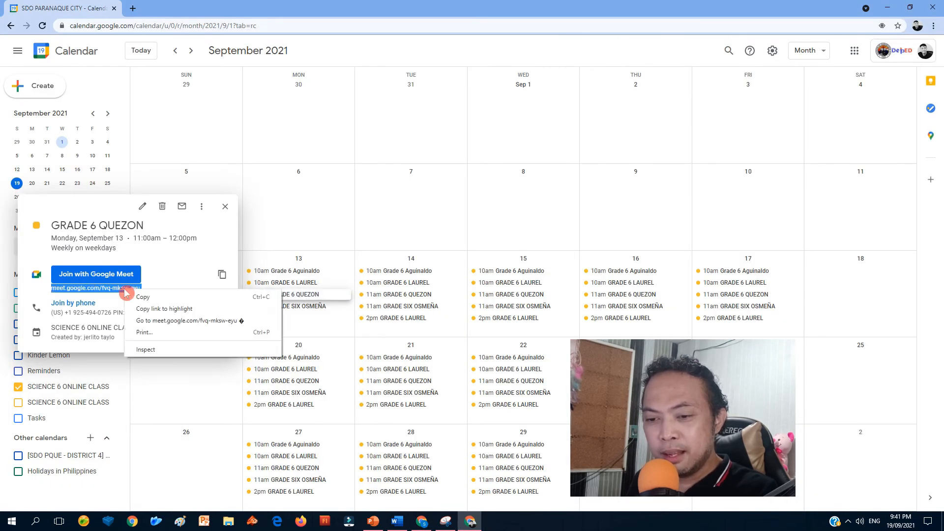
pyautogui.click(142, 298)
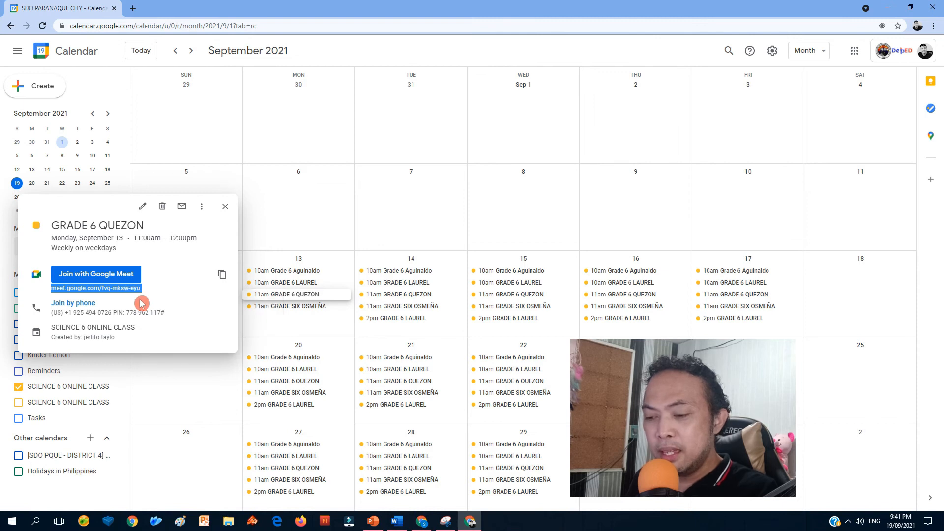
# Switch back to Google Sites, paste the copied Meet link, insert the QUEZON CLASS button and centre it, widened, below the AGUINALDO CLASS button
pyautogui.click(422, 521)
pyautogui.click(375, 296)
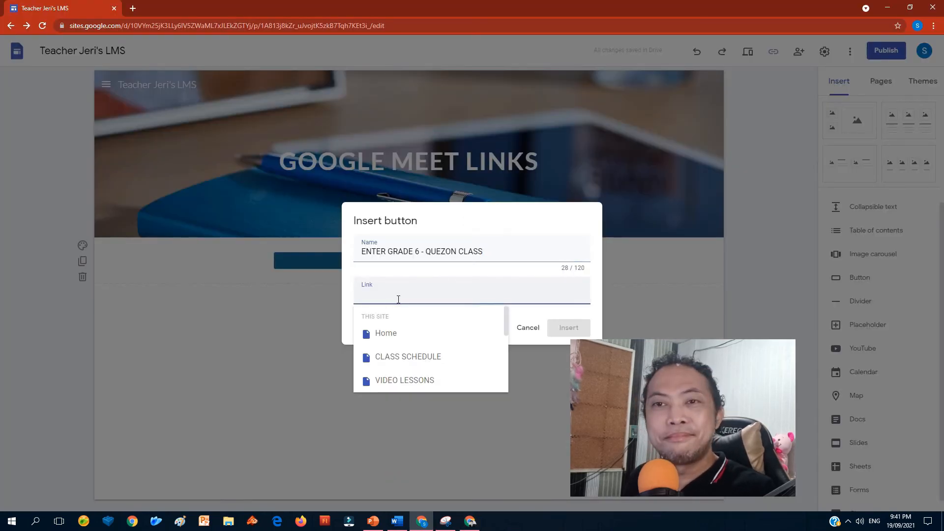
pyautogui.hotkey('ctrl', 'v')
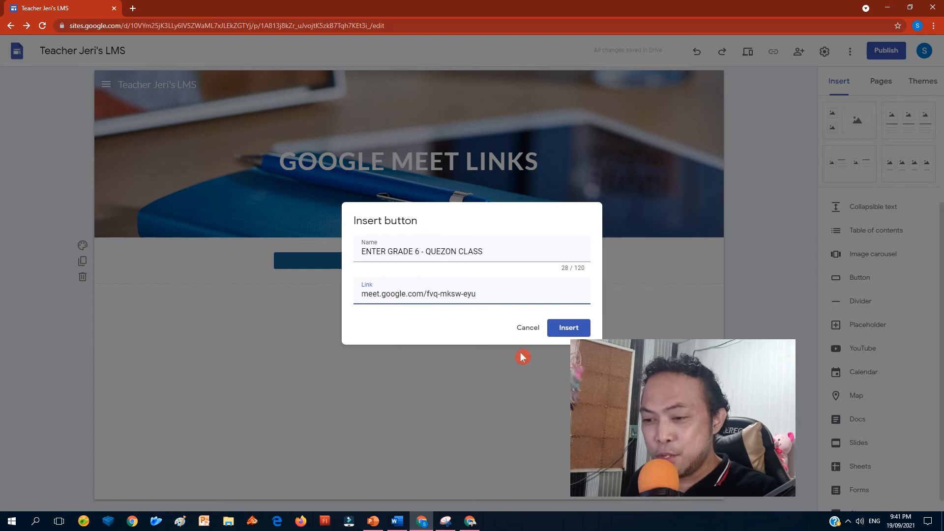
pyautogui.click(572, 331)
pyautogui.moveTo(168, 316); pyautogui.dragTo(549, 312)
pyautogui.click(599, 357)
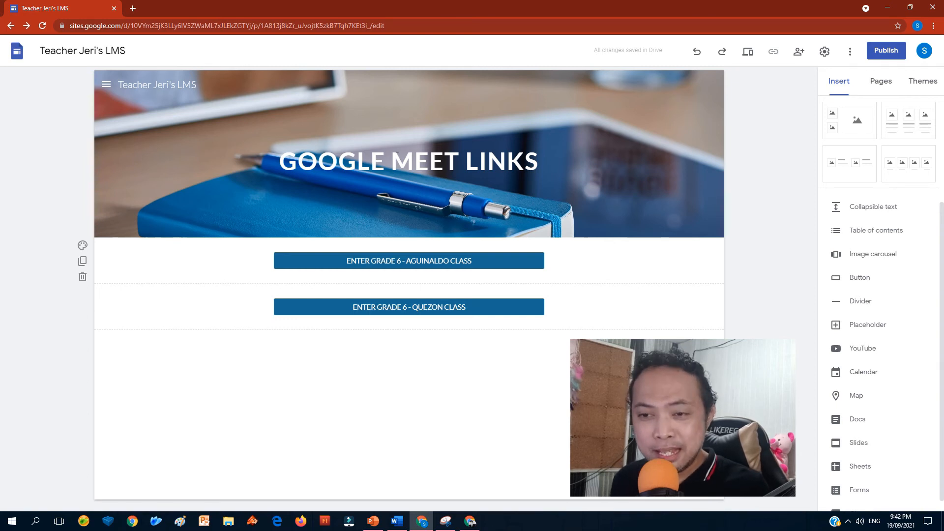
# Go to the DEPED LINKS page and set its title to font size 37 and bold
pyautogui.click(105, 92)
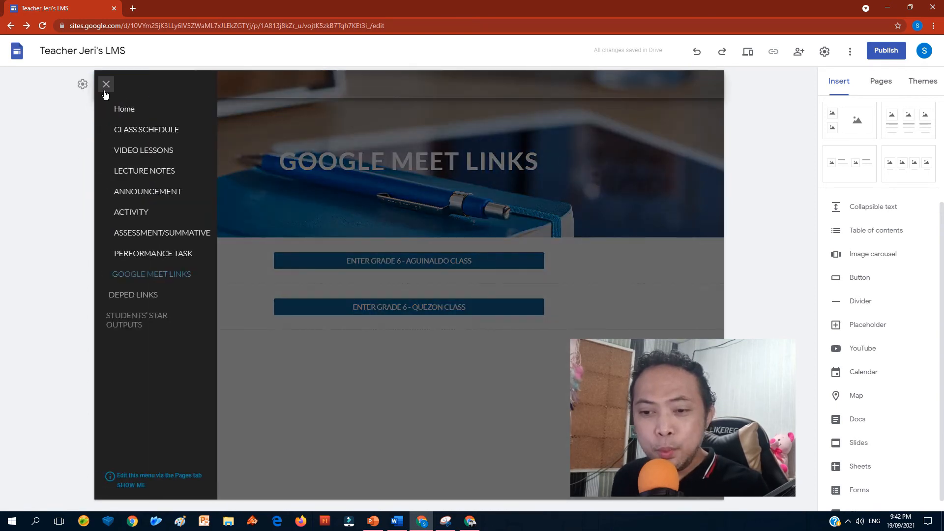
pyautogui.click(136, 297)
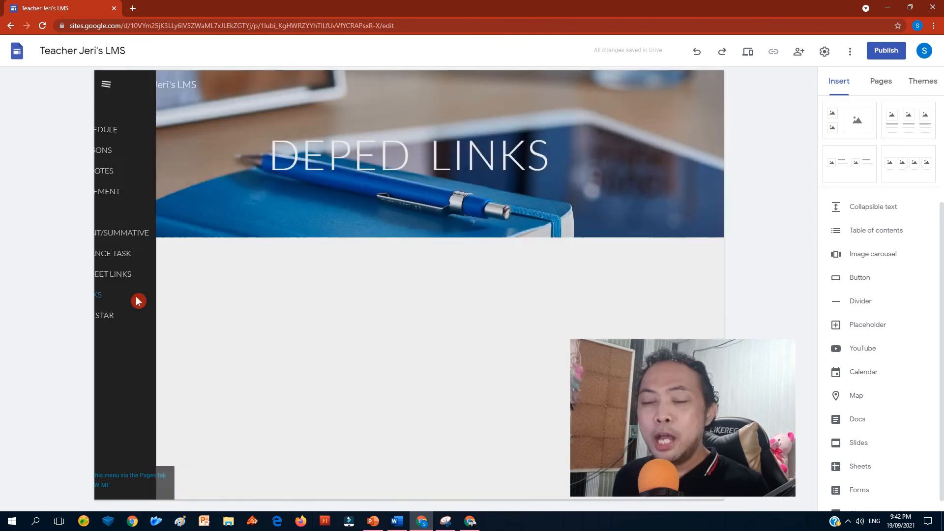
pyautogui.tripleClick(379, 156)
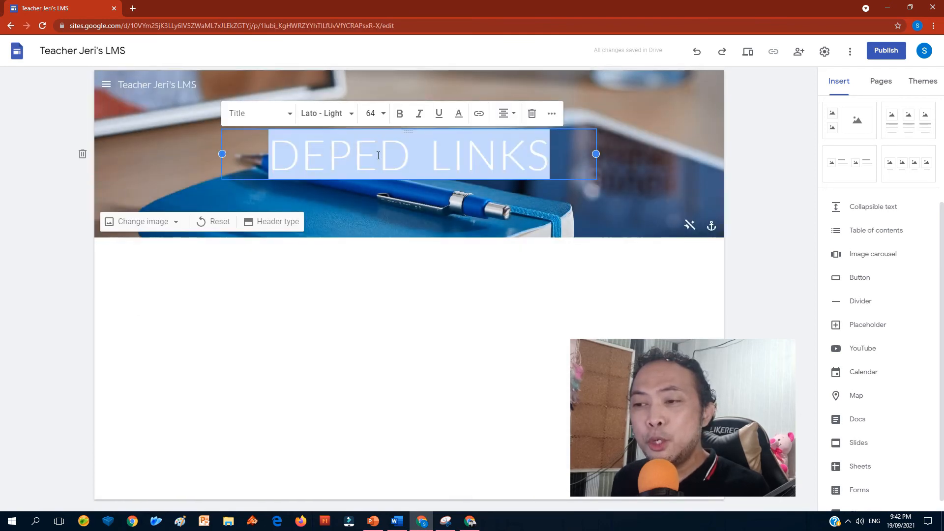
pyautogui.click(372, 114)
pyautogui.write('37')
pyautogui.press('Return')
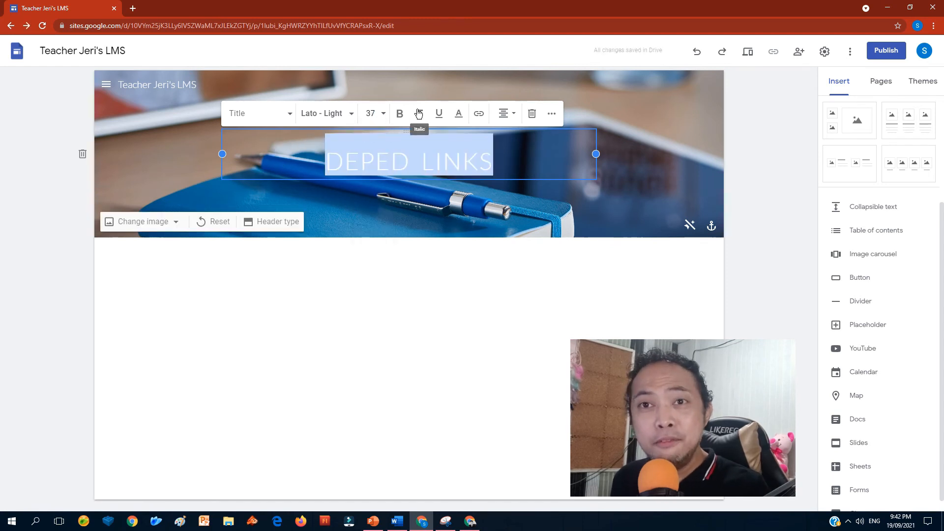
pyautogui.click(400, 116)
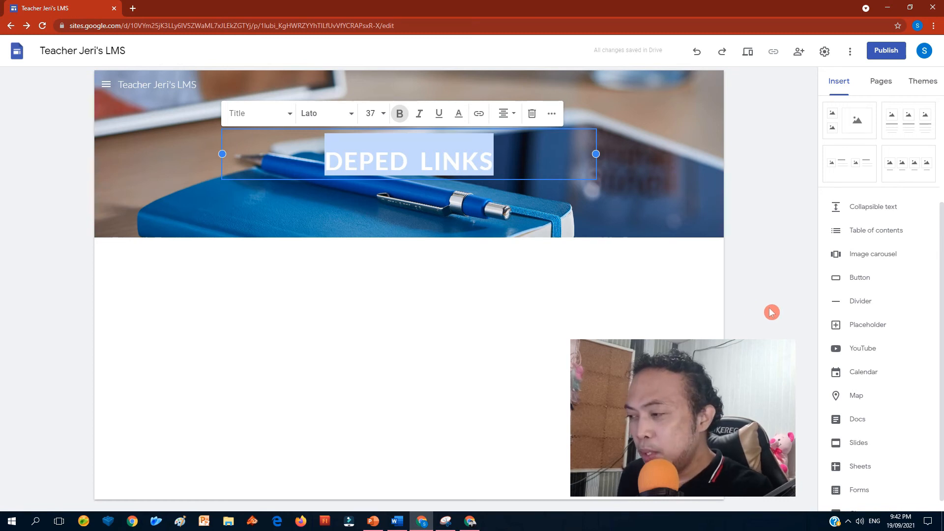
# Start inserting a button on the DEPED LINKS page, naming it "DEPED LMS PORTAL"
pyautogui.click(855, 281)
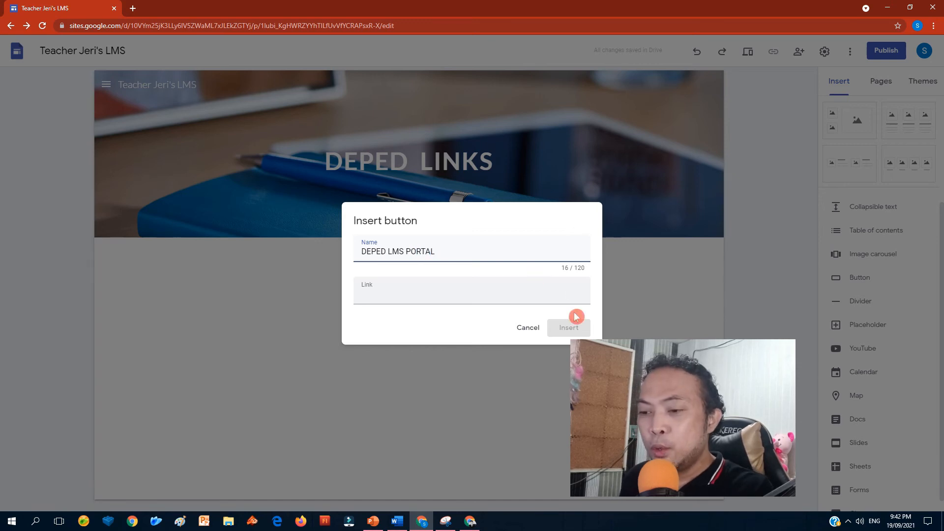
pyautogui.click(453, 299)
# Search the web for "ncr1.deped.lms" in a new browser tab
pyautogui.hotkey('ctrl', 't')
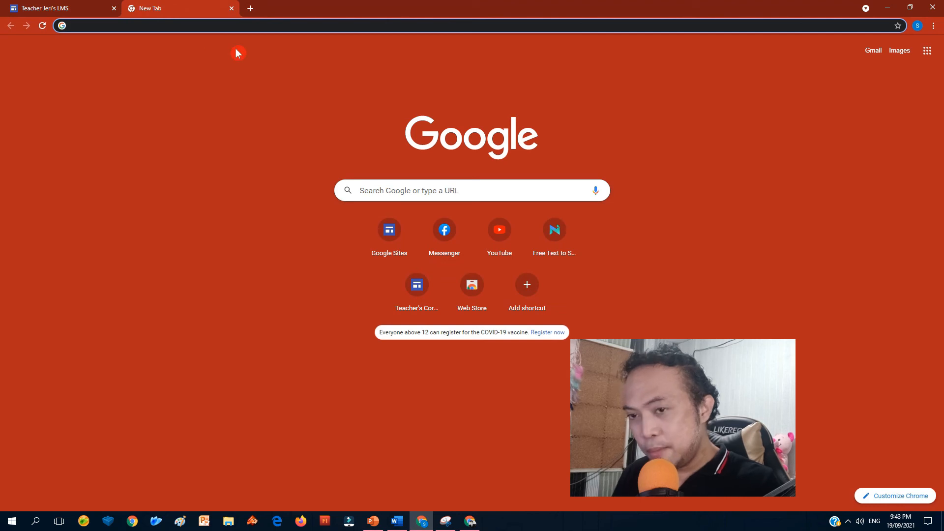
pyautogui.write('NCR1')
pyautogui.press('BackSpace')
pyautogui.press('BackSpace')
pyautogui.press('BackSpace')
pyautogui.press('BackSpace')
pyautogui.write('ncr')
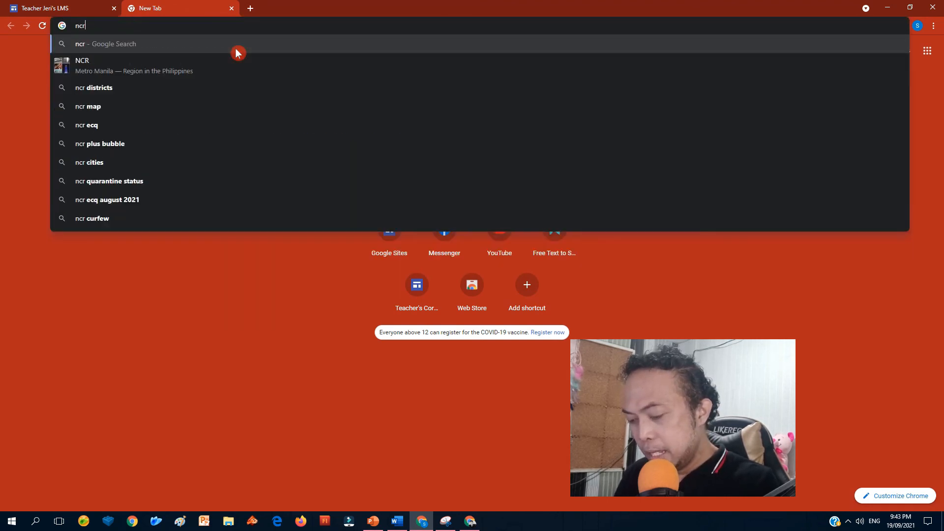
pyautogui.write('1.deped')
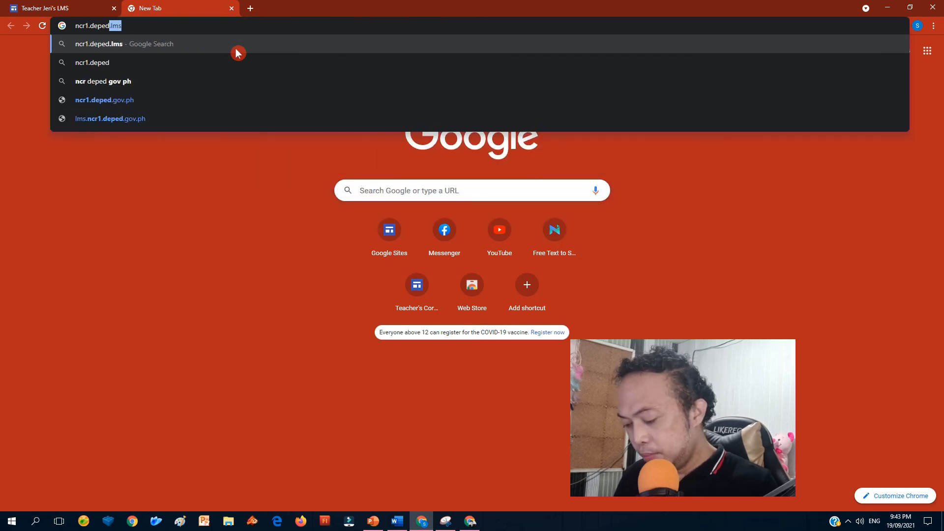
pyautogui.write('.lm')
pyautogui.press('BackSpace')
pyautogui.write('s')
pyautogui.press('Return')
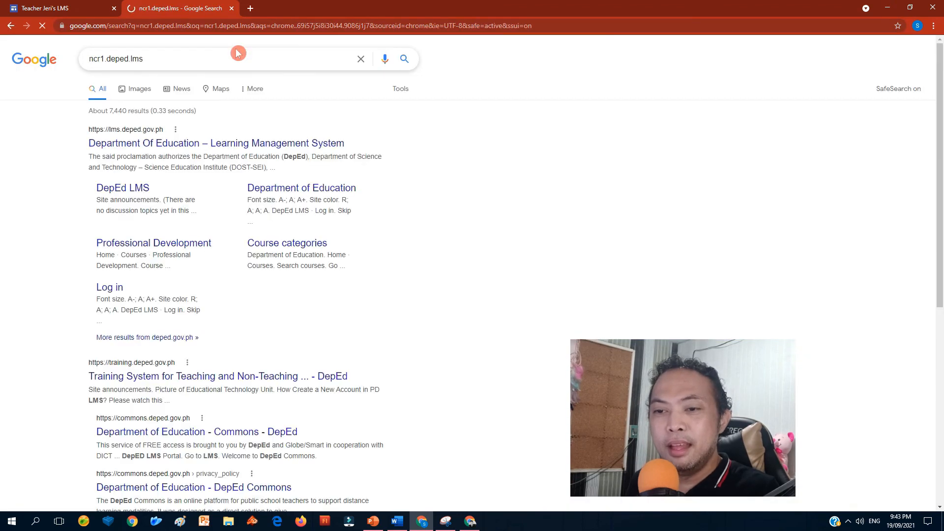
# Open the NCR 1 portal through the Department of Education Learning Management System site and copy the portal's web address
pyautogui.click(268, 142)
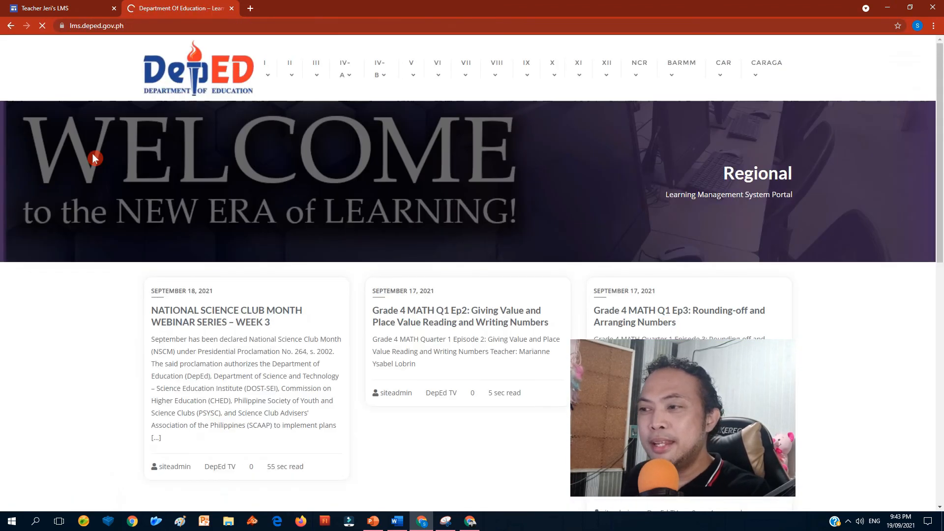
pyautogui.moveTo(639, 88)
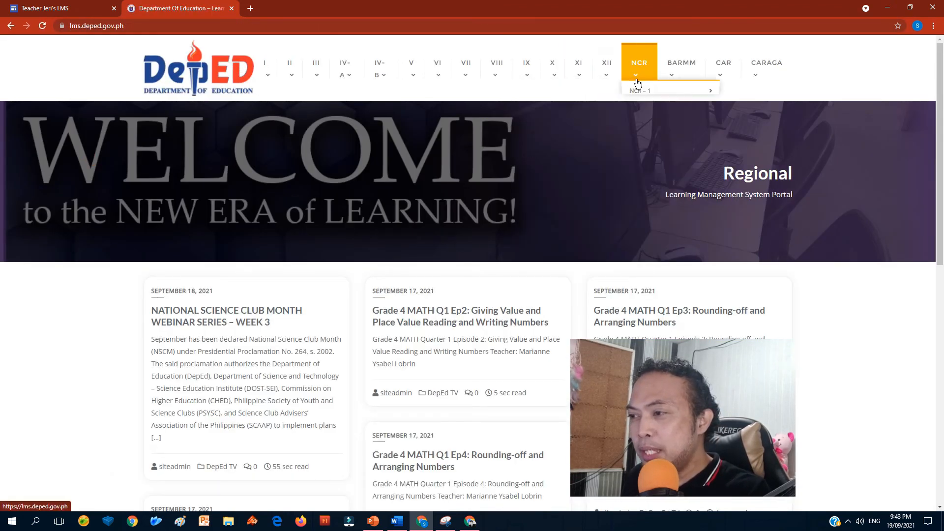
pyautogui.click(761, 224)
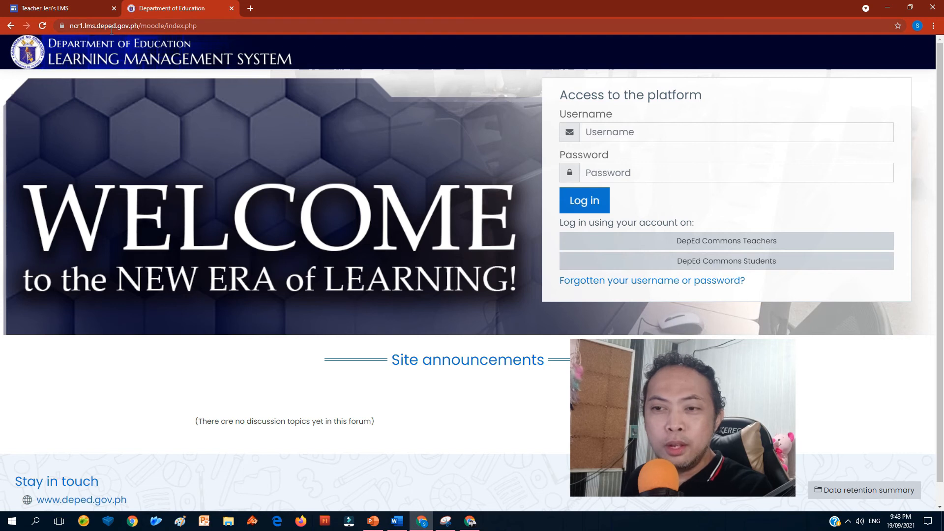
pyautogui.doubleClick(112, 29)
pyautogui.click(112, 28)
pyautogui.rightClick(113, 28)
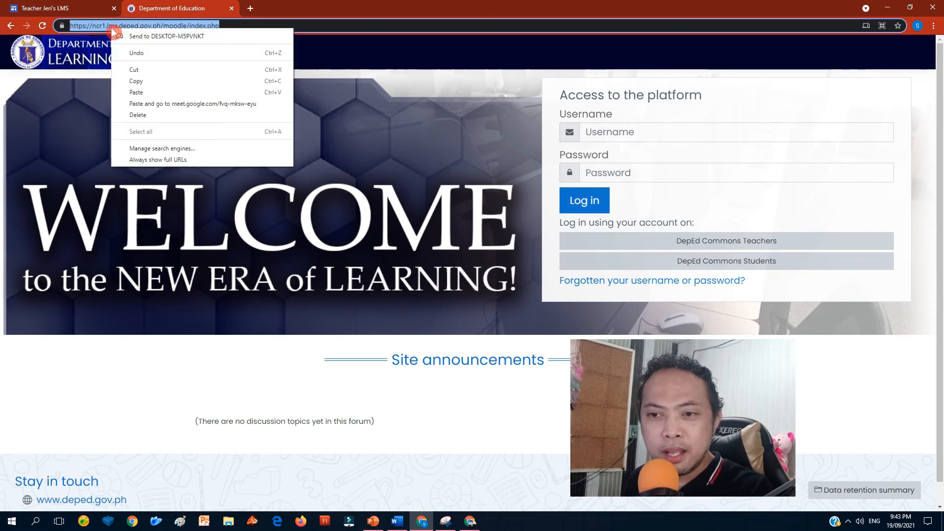
pyautogui.click(154, 88)
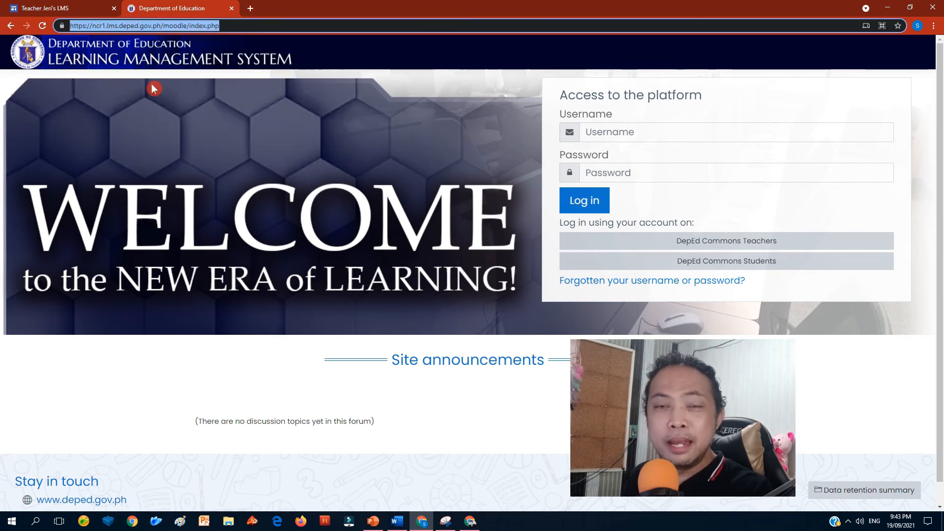
# Return to Google Sites, paste the portal address as the DEPED LMS PORTAL button's link and insert the button
pyautogui.click(64, 14)
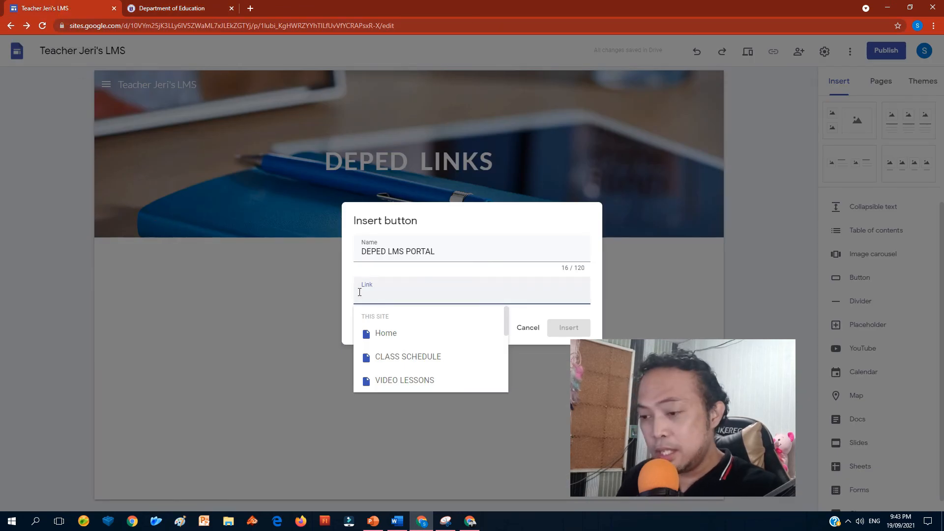
pyautogui.hotkey('ctrl', 'v')
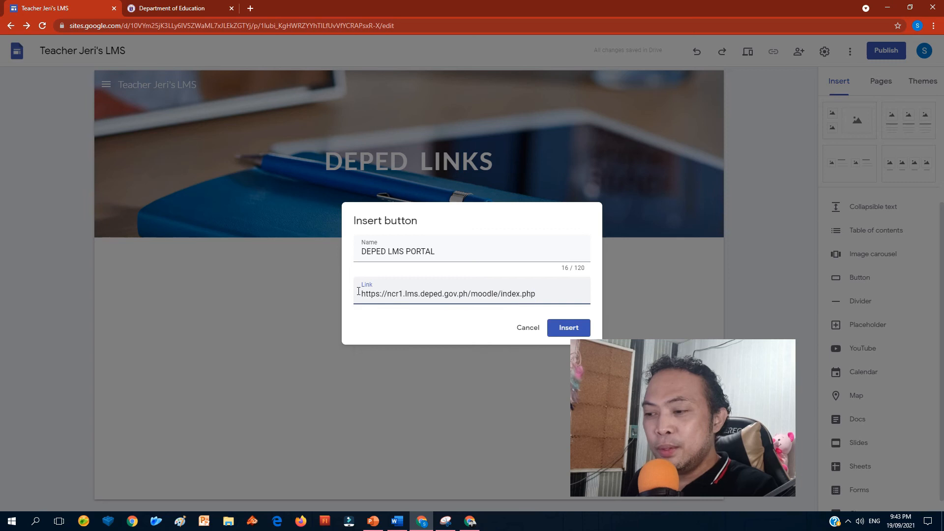
pyautogui.click(570, 330)
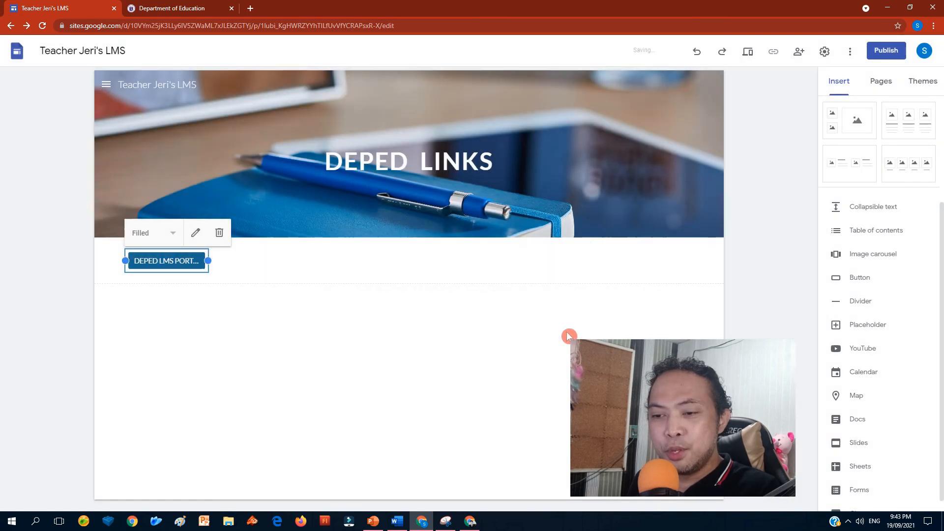
# Widen the DEPED LMS PORTAL button and centre it below the page title
pyautogui.moveTo(185, 265); pyautogui.dragTo(451, 257)
pyautogui.click(305, 262)
pyautogui.click(551, 265)
pyautogui.moveTo(547, 260); pyautogui.dragTo(479, 264)
pyautogui.click(395, 273)
pyautogui.click(367, 265)
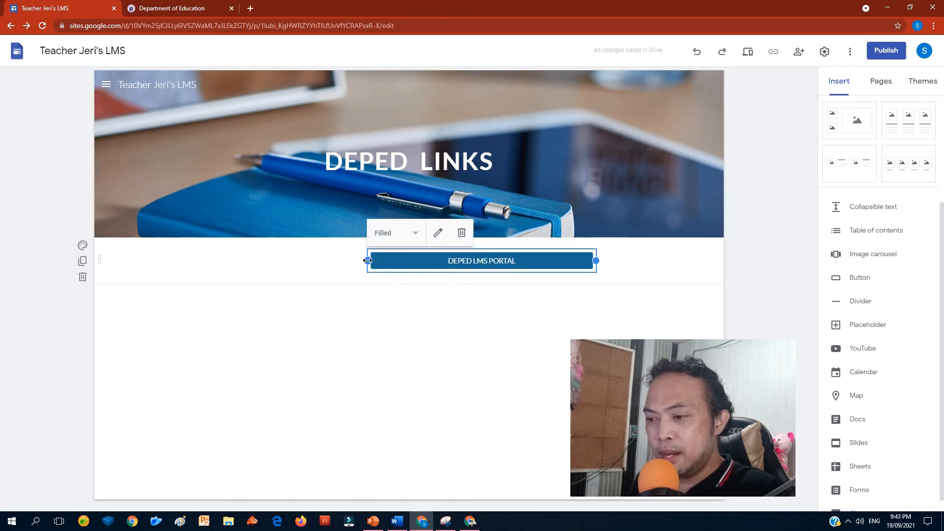
pyautogui.moveTo(368, 261); pyautogui.dragTo(318, 264)
pyautogui.moveTo(522, 266); pyautogui.dragTo(467, 259)
pyautogui.moveTo(533, 260); pyautogui.dragTo(464, 255)
pyautogui.moveTo(522, 257); pyautogui.dragTo(389, 261)
pyautogui.moveTo(449, 263)
pyautogui.mouseDown()
pyautogui.moveTo(453, 274)
pyautogui.moveTo(440, 264)
pyautogui.mouseUp()
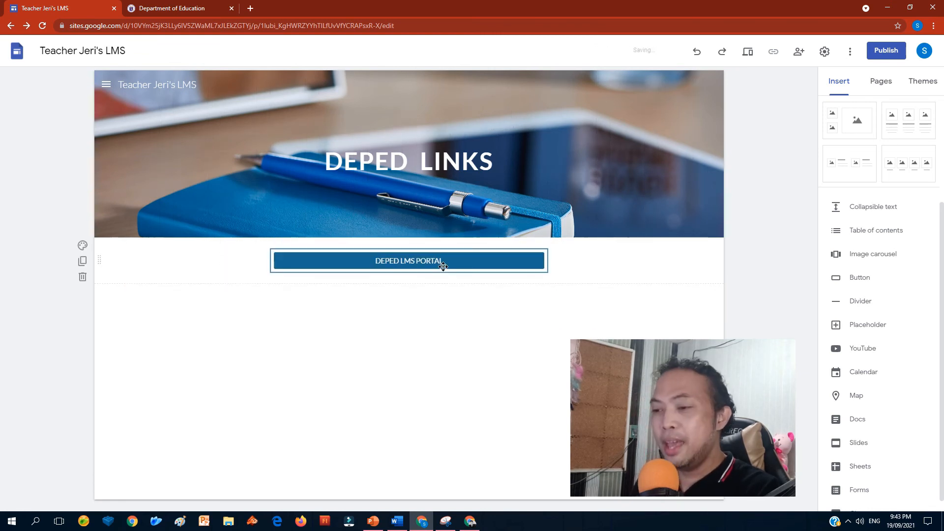
pyautogui.click(532, 309)
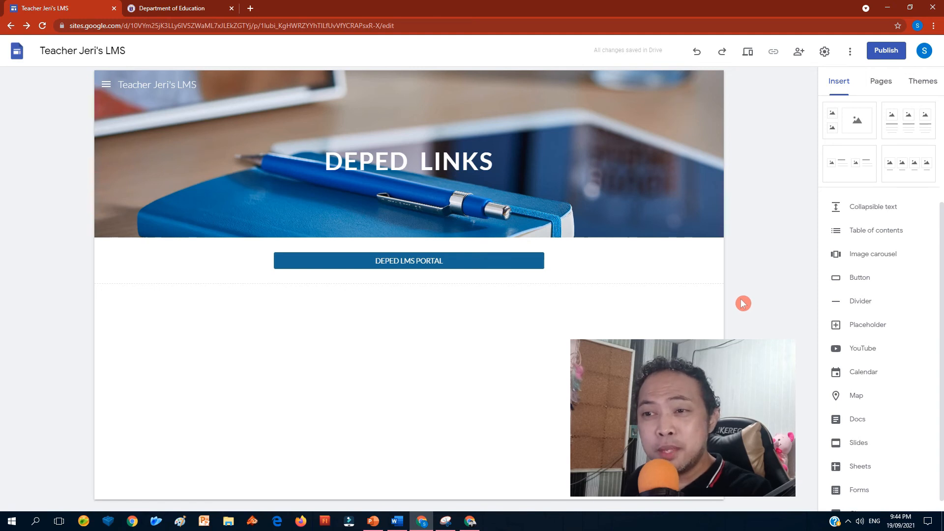
# Close the DepEd portal page and open the school website sanagustines.depedparanaquecity.com in a new browser tab
pyautogui.click(251, 9)
pyautogui.click(231, 8)
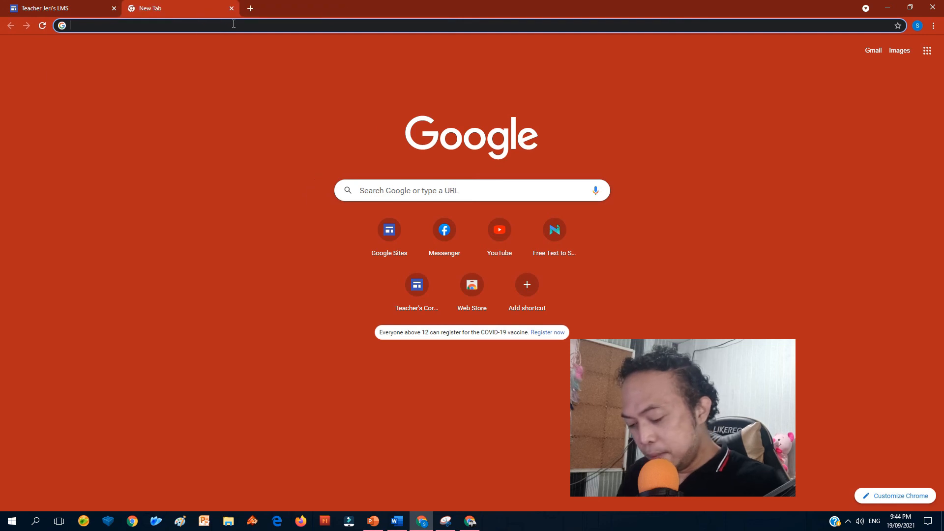
pyautogui.click(239, 26)
pyautogui.write('sana')
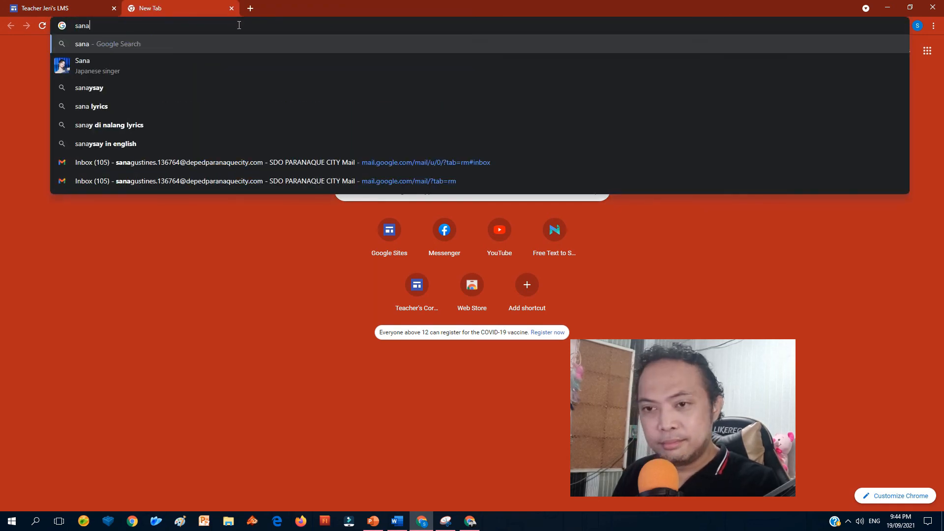
pyautogui.write('gus')
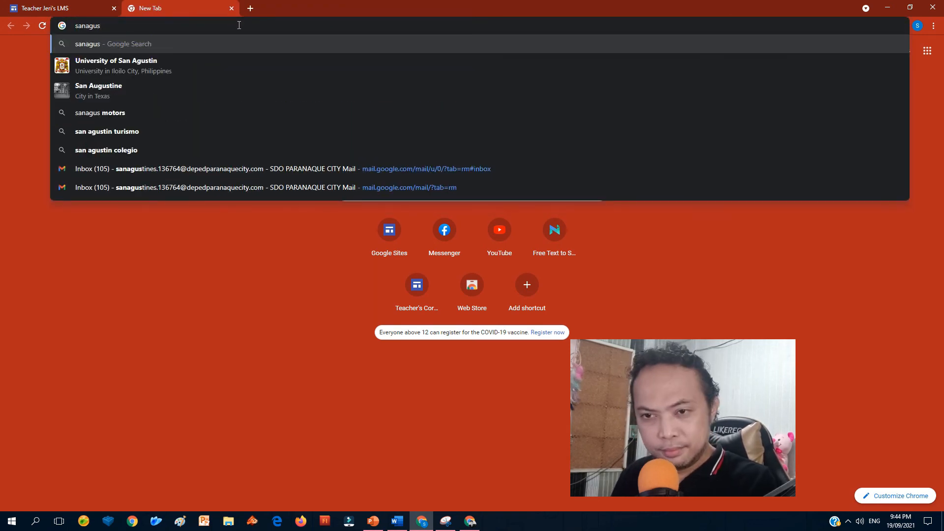
pyautogui.write('tin')
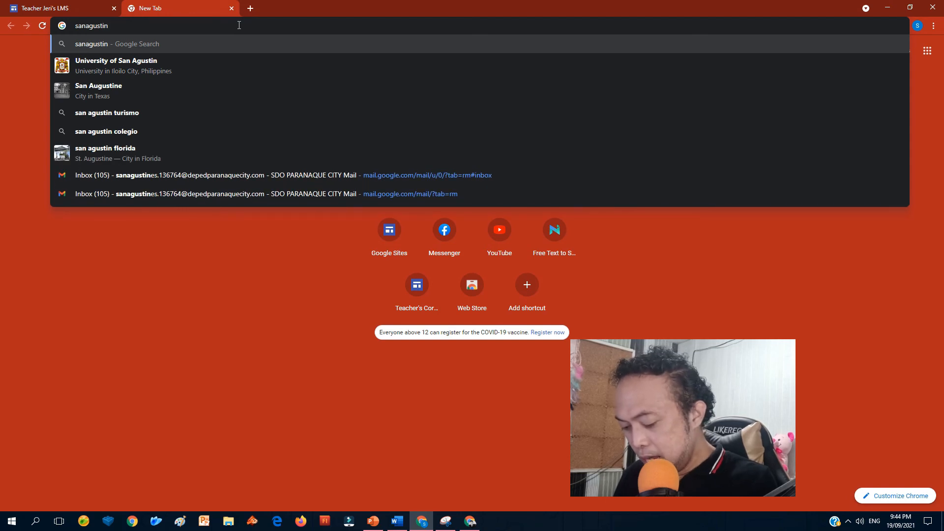
pyautogui.write('es.depe')
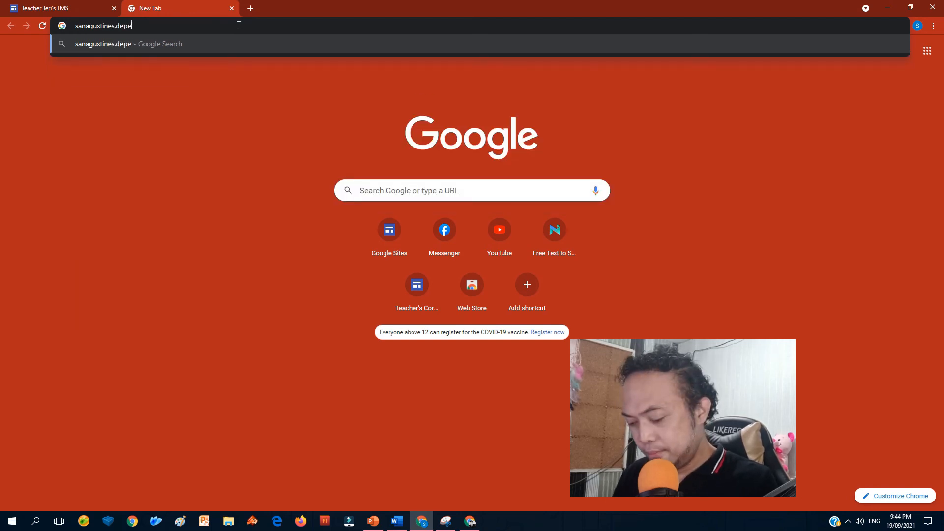
pyautogui.write('dparanaqueci')
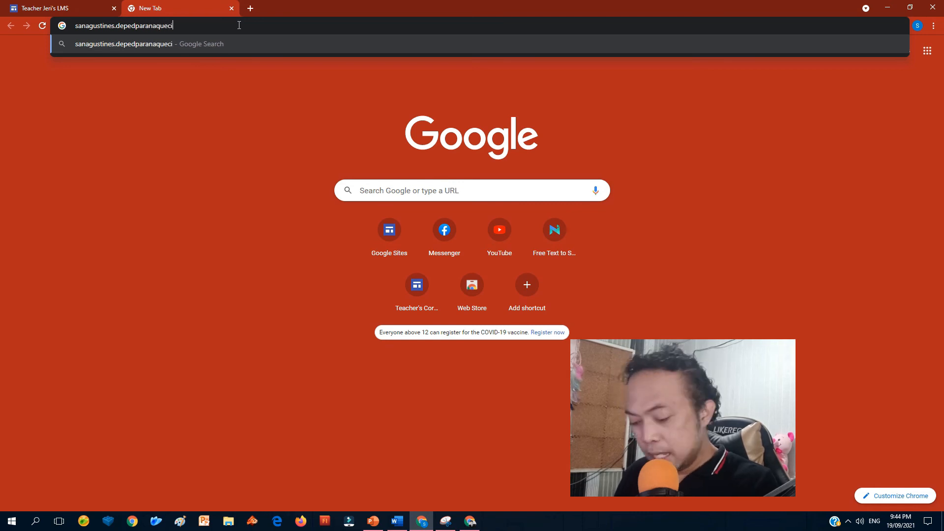
pyautogui.write('ty.c')
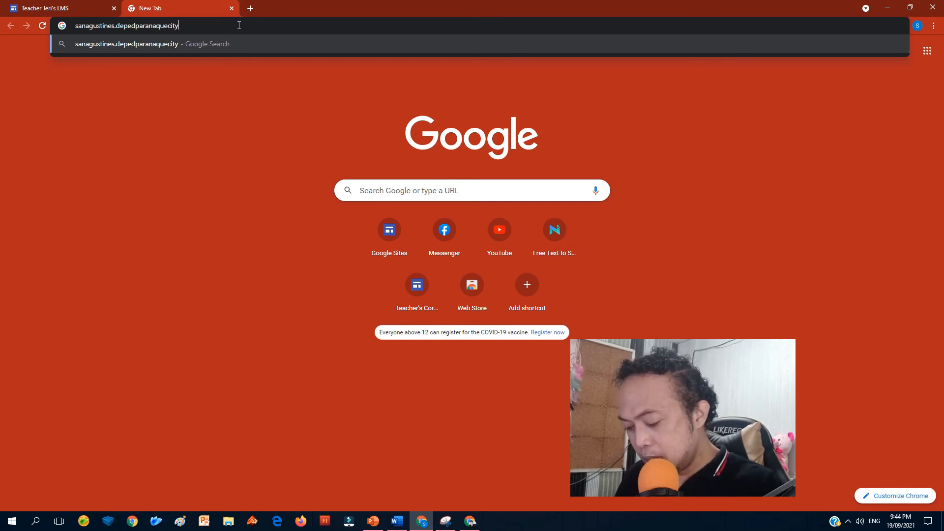
pyautogui.write('om')
pyautogui.press('Return')
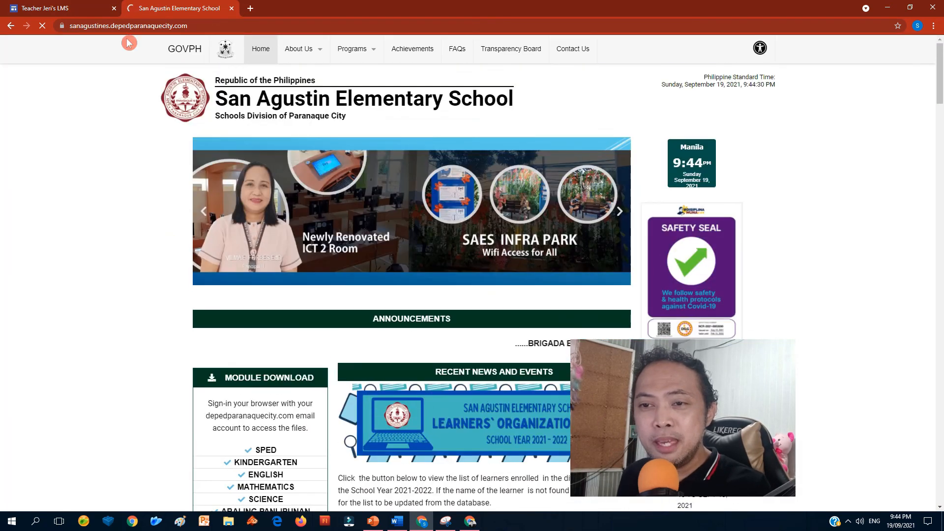
# Copy the San Agustin Elementary School website's address and return to the Google Sites editor
pyautogui.click(123, 27)
pyautogui.rightClick(123, 28)
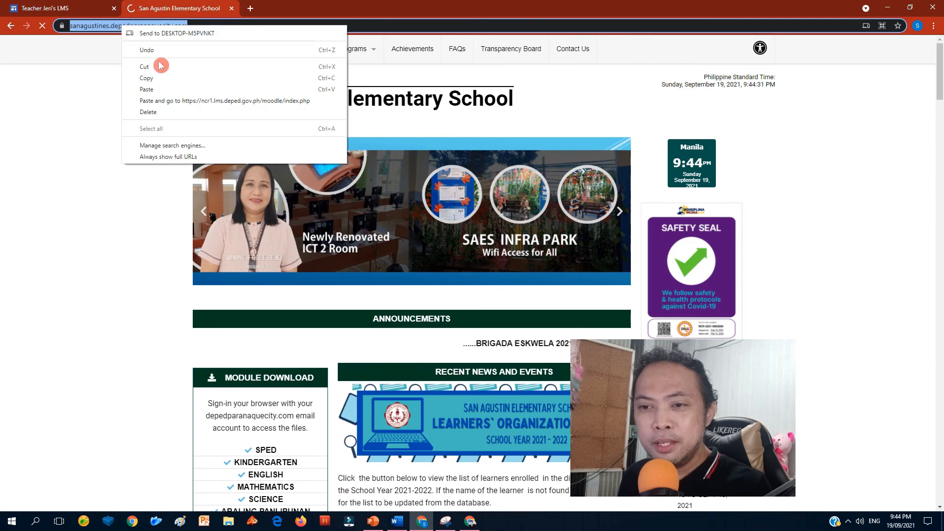
pyautogui.click(145, 78)
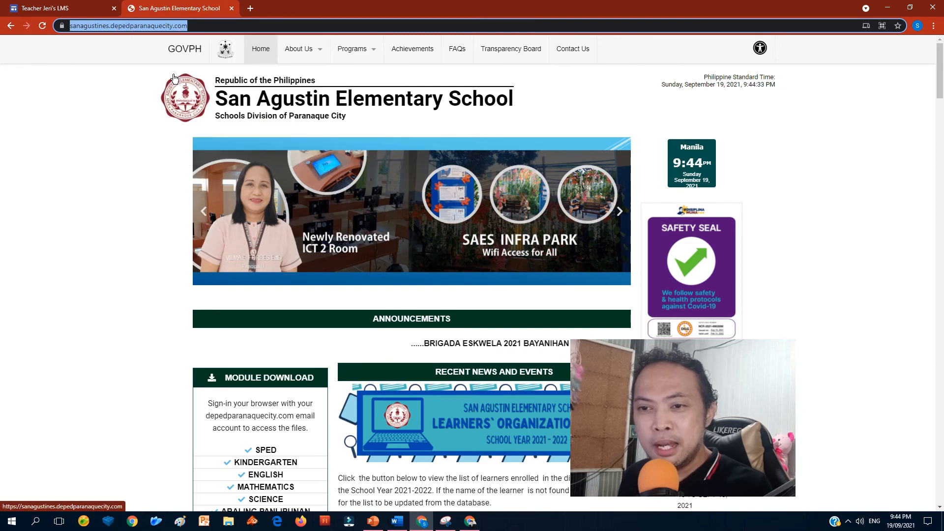
pyautogui.rightClick(141, 27)
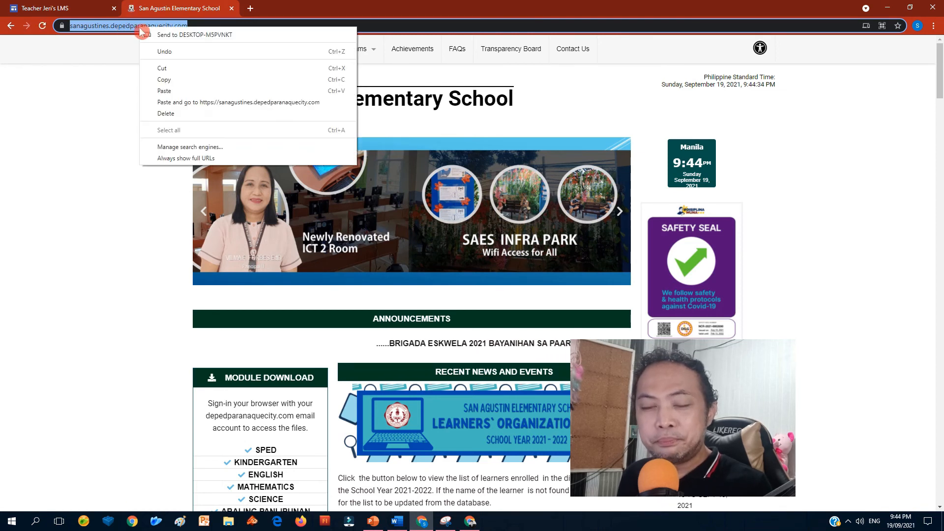
pyautogui.click(178, 81)
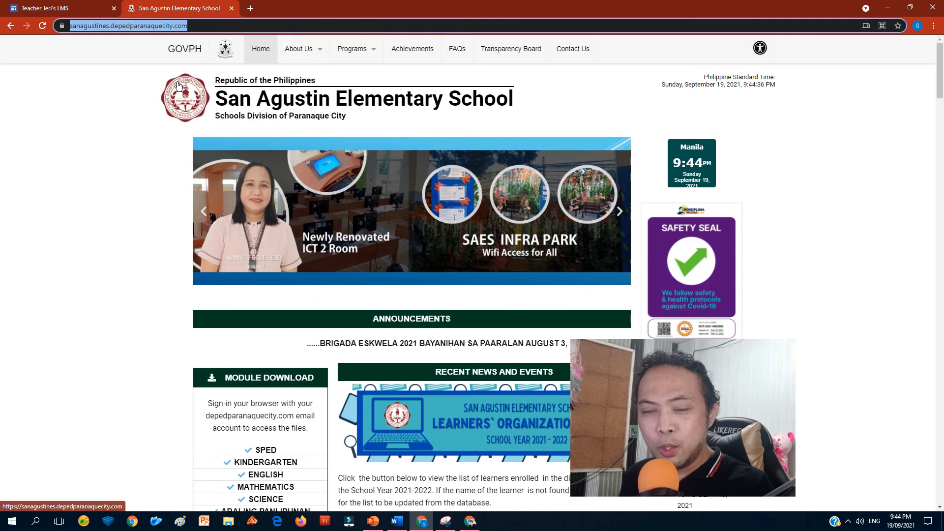
pyautogui.click(72, 10)
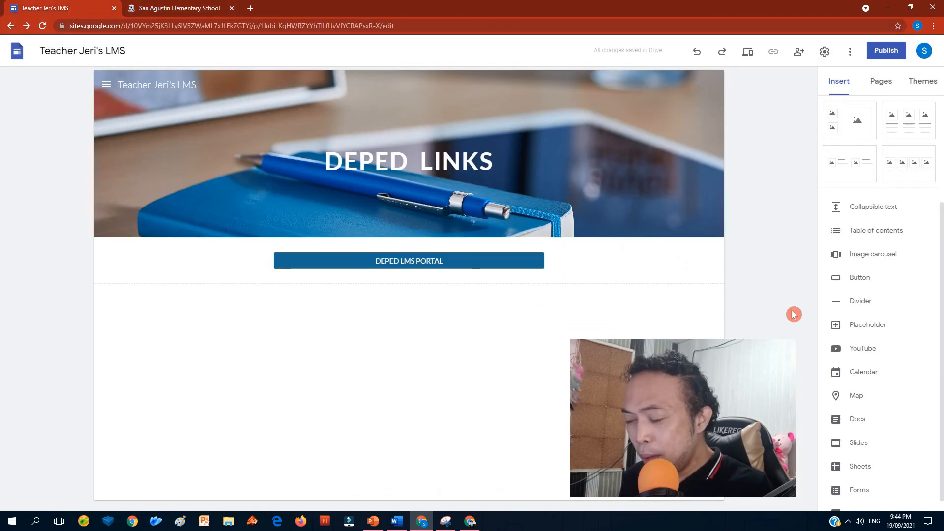
pyautogui.click(861, 279)
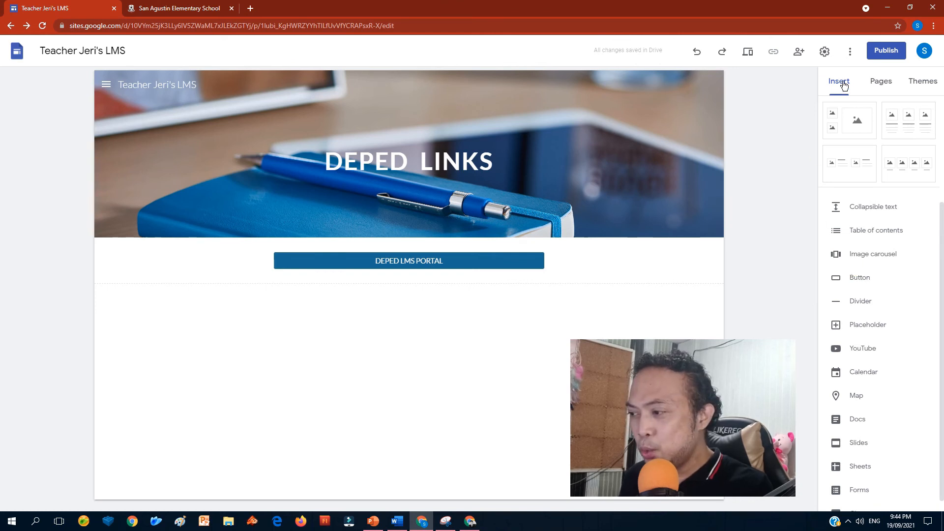
pyautogui.click(868, 281)
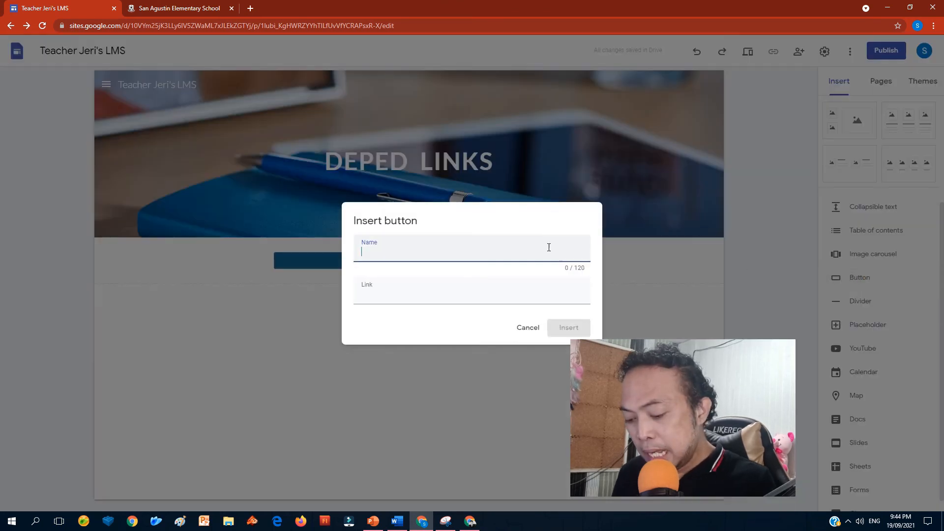
pyautogui.write('SCH')
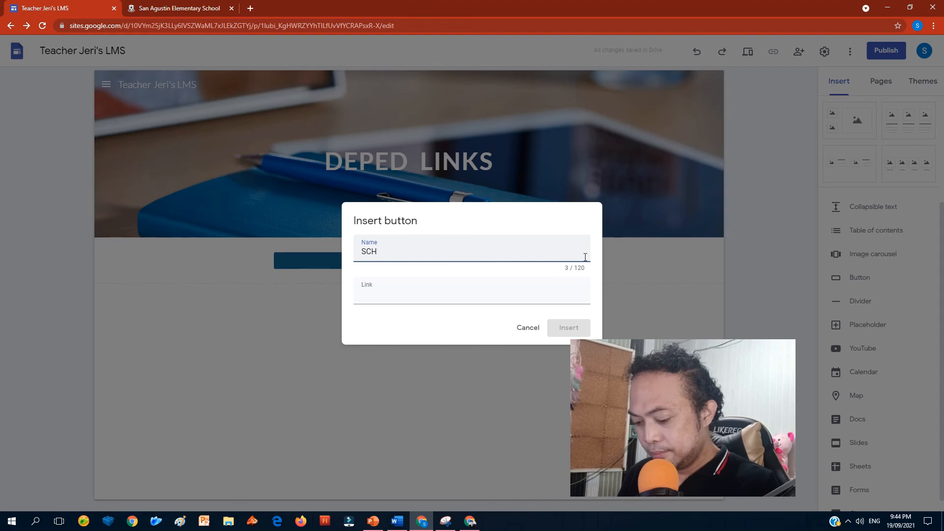
pyautogui.write('OOL WEBS')
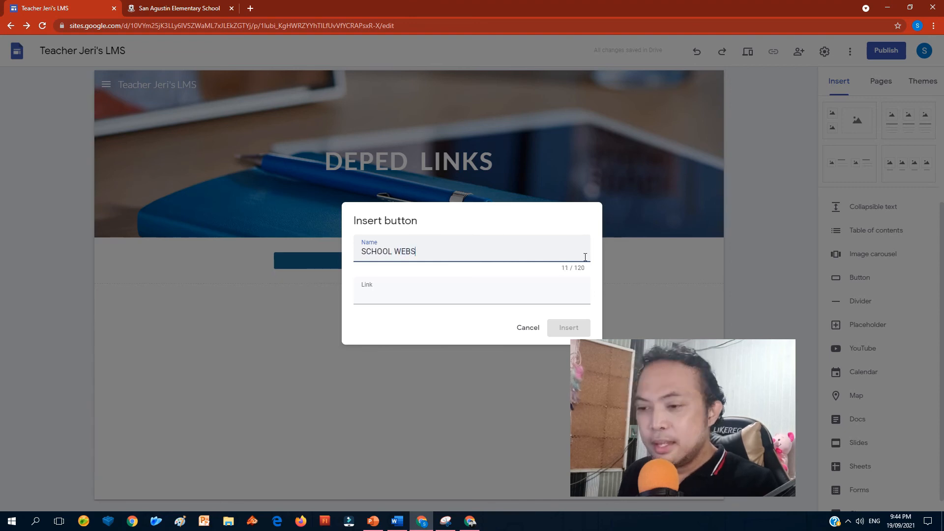
pyautogui.write('ITE')
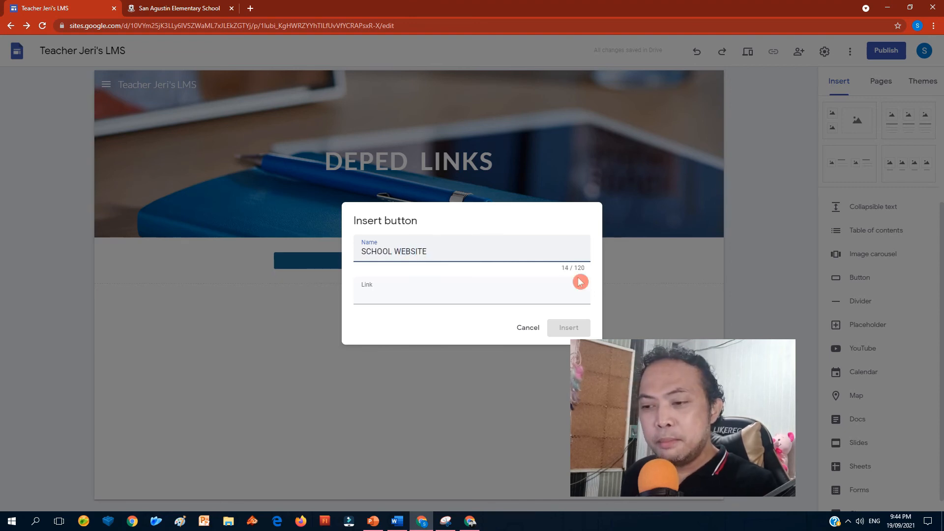
pyautogui.click(418, 301)
pyautogui.hotkey('ctrl', 'v')
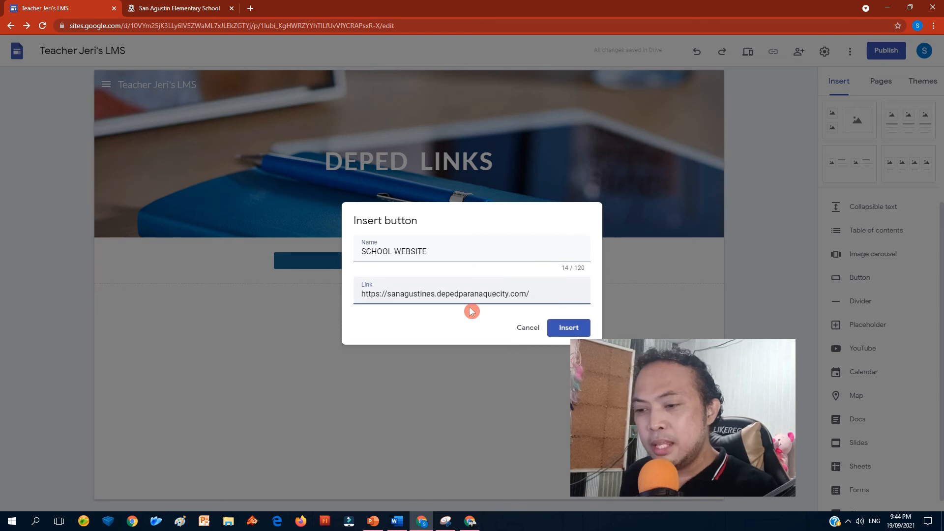
pyautogui.click(566, 331)
# Widen the SCHOOL WEBSITE button to match the DEPED LMS PORTAL button and centre it directly below
pyautogui.moveTo(172, 311); pyautogui.dragTo(497, 307)
pyautogui.click(305, 307)
pyautogui.moveTo(416, 310); pyautogui.dragTo(451, 307)
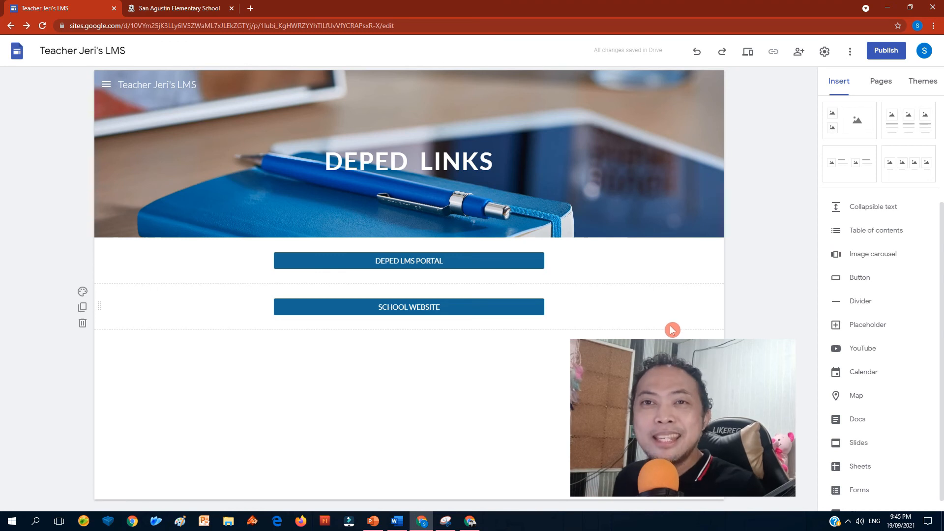
# Open the STUDENTS' STAR OUTPUTS page and format its title as bold with font size 37
pyautogui.click(106, 84)
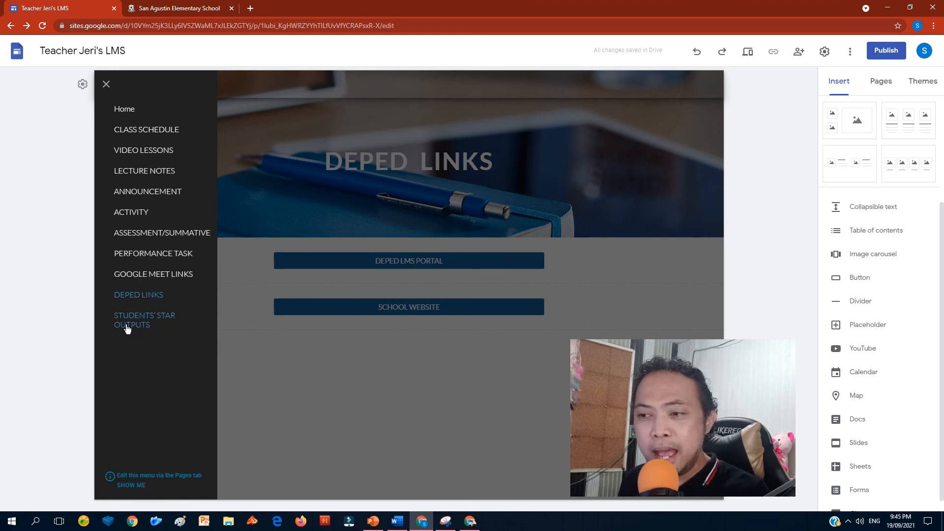
pyautogui.click(127, 329)
pyautogui.click(295, 174)
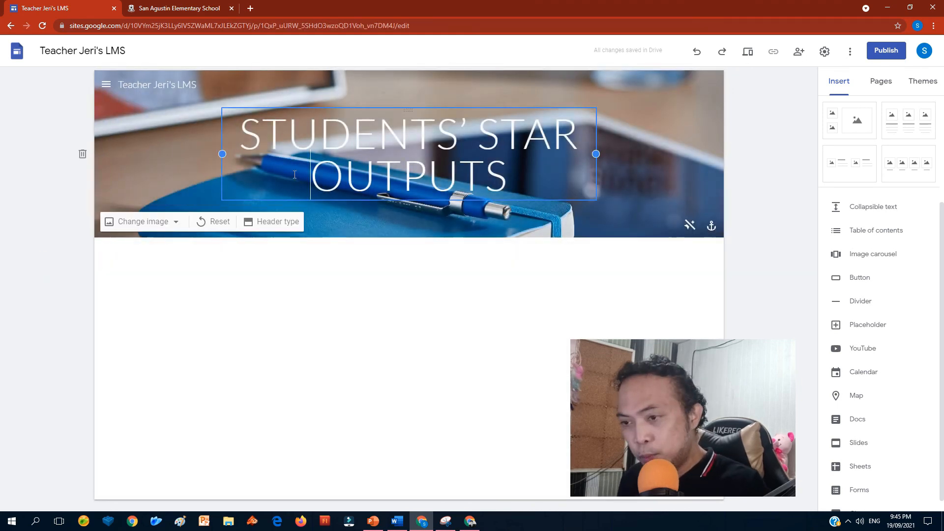
pyautogui.hotkey('ctrl', 'a')
pyautogui.click(372, 92)
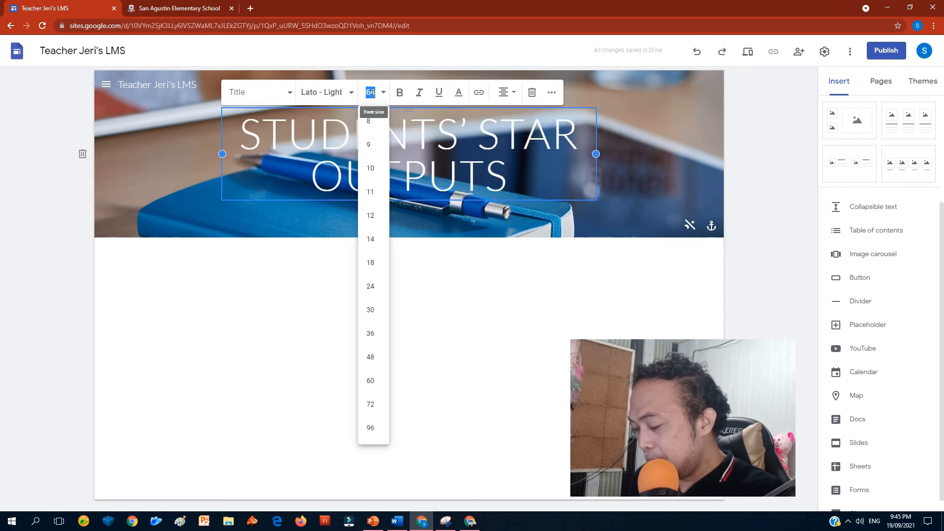
pyautogui.write('37')
pyautogui.click(373, 94)
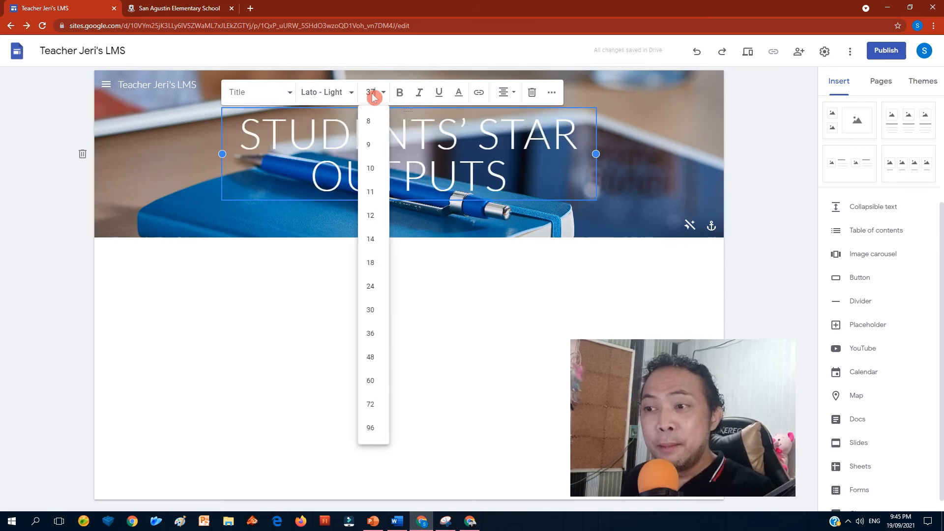
pyautogui.click(400, 114)
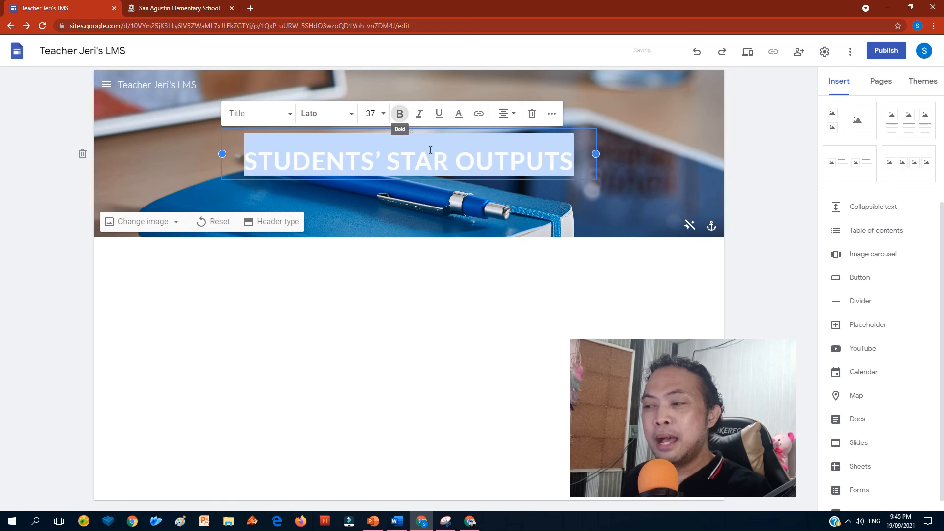
pyautogui.click(740, 294)
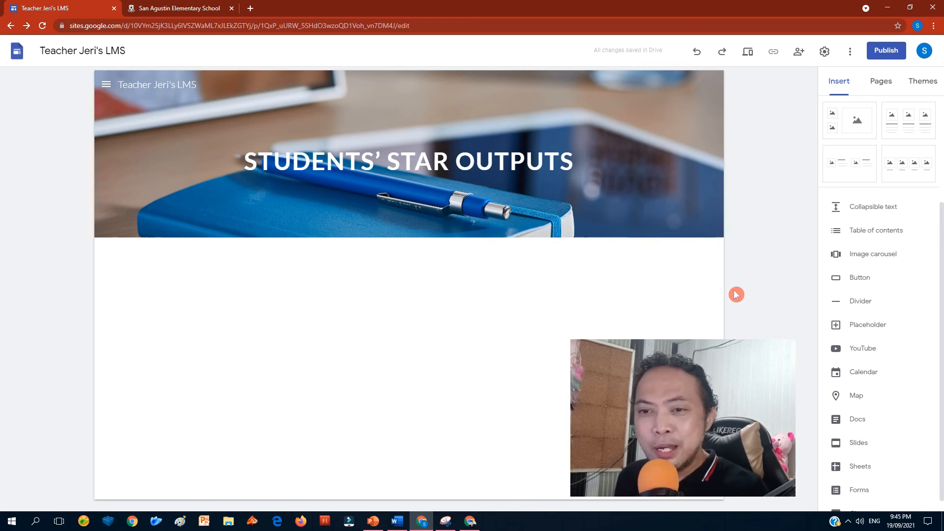
pyautogui.click(106, 85)
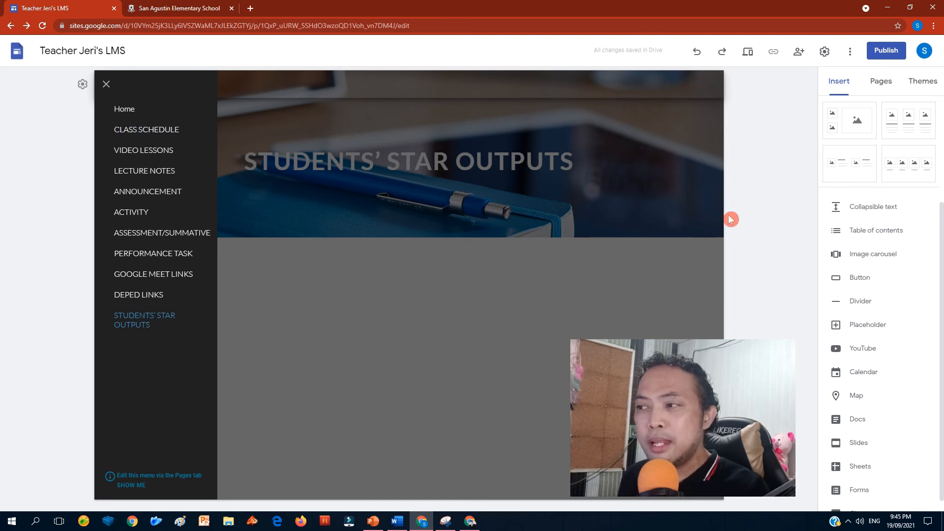
pyautogui.click(763, 220)
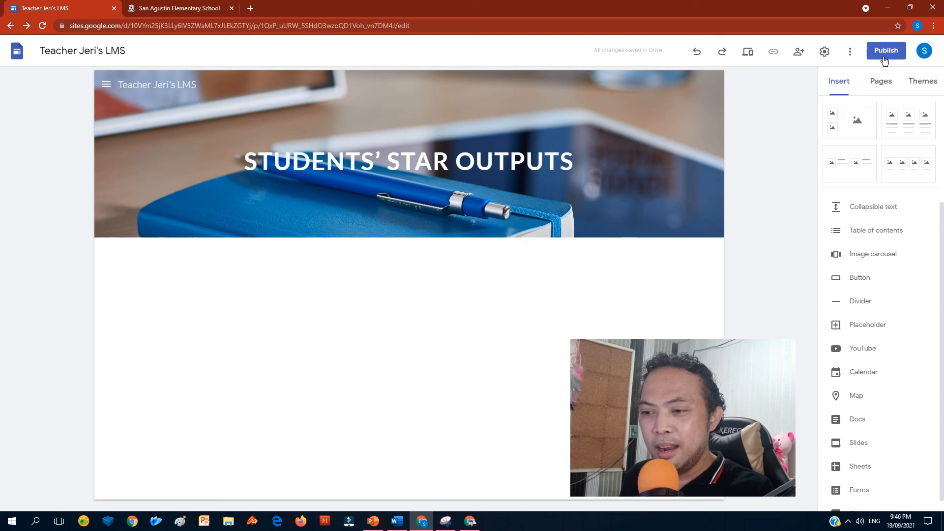
# Start publishing the site and set its web address to teacherjerisciencelms
pyautogui.click(884, 60)
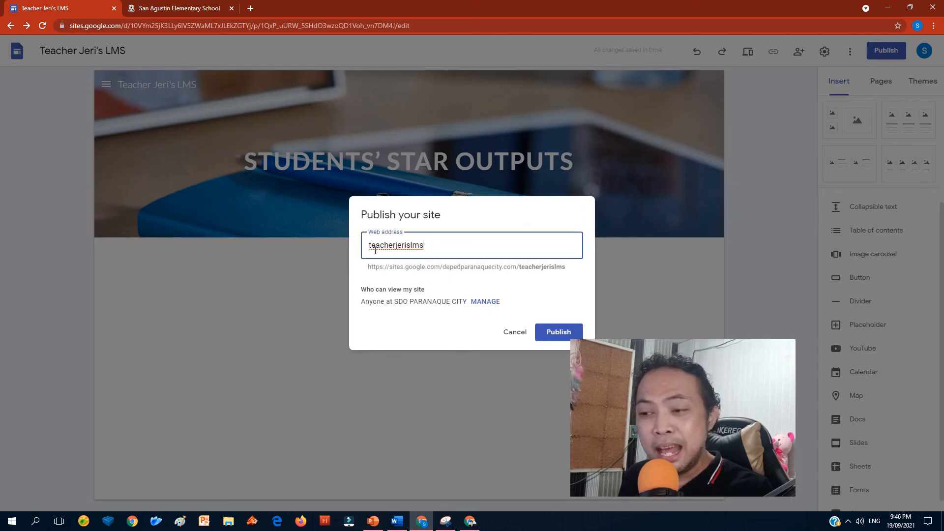
pyautogui.click(552, 212)
pyautogui.press('BackSpace')
pyautogui.press('BackSpace')
pyautogui.press('BackSpace')
pyautogui.press('BackSpace')
pyautogui.press('BackSpace')
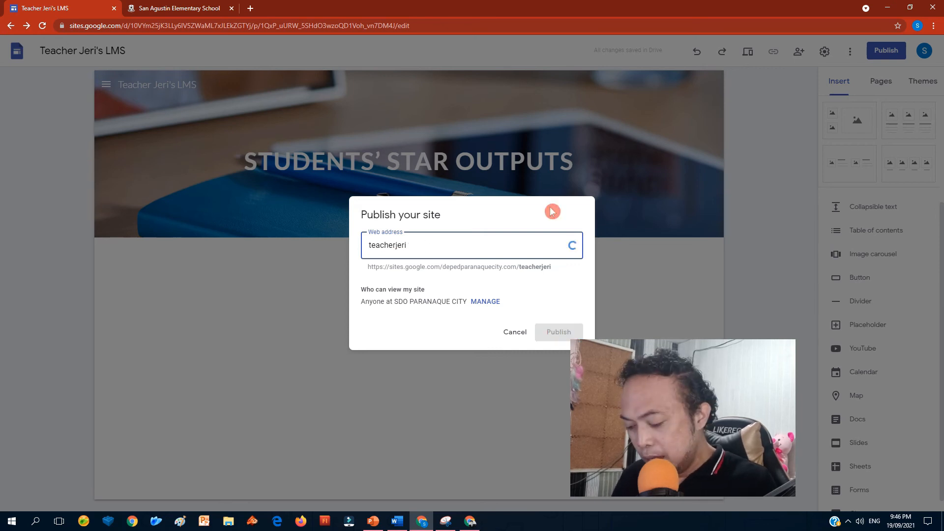
pyautogui.write('i')
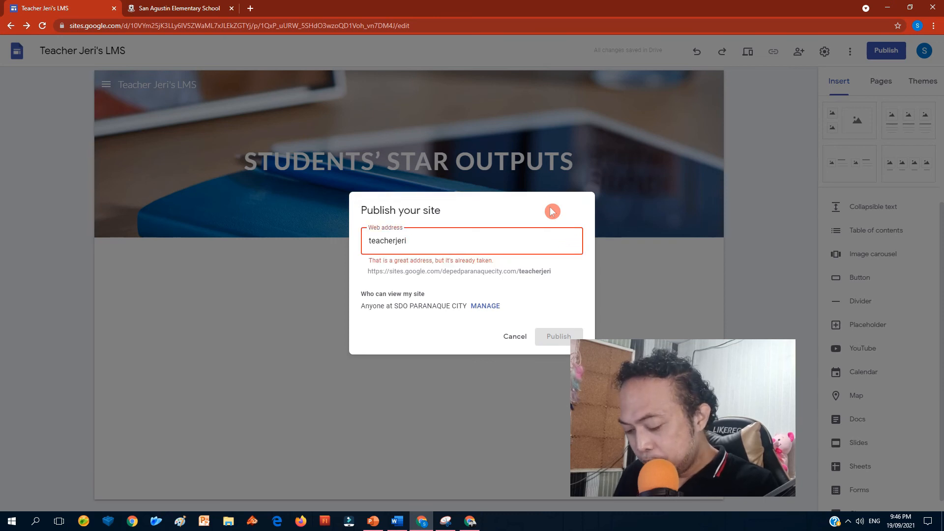
pyautogui.write('sci')
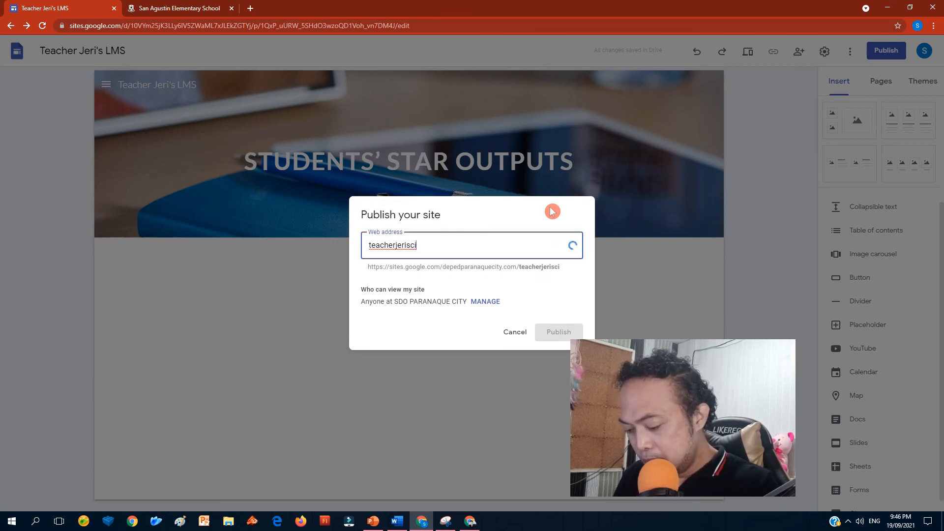
pyautogui.write('encelms')
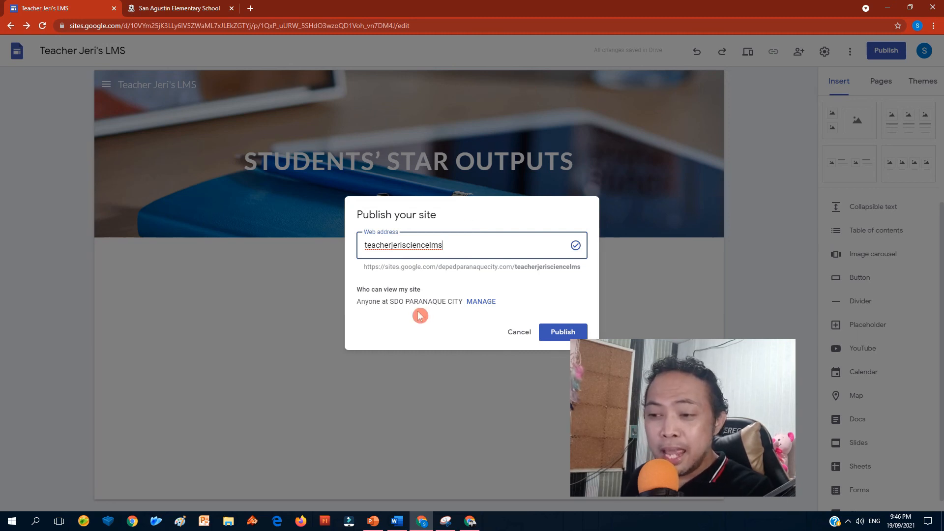
# Change the published site's link access to Public and publish the site
pyautogui.click(482, 303)
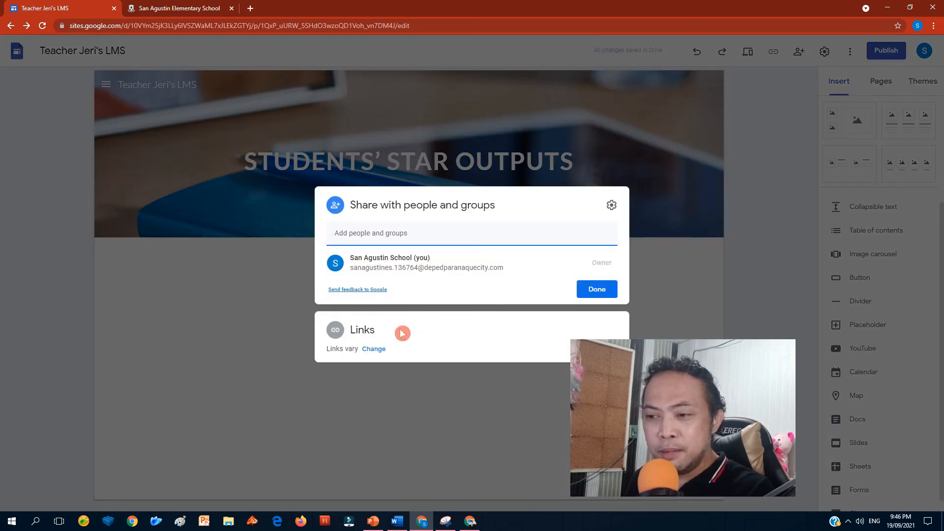
pyautogui.click(375, 350)
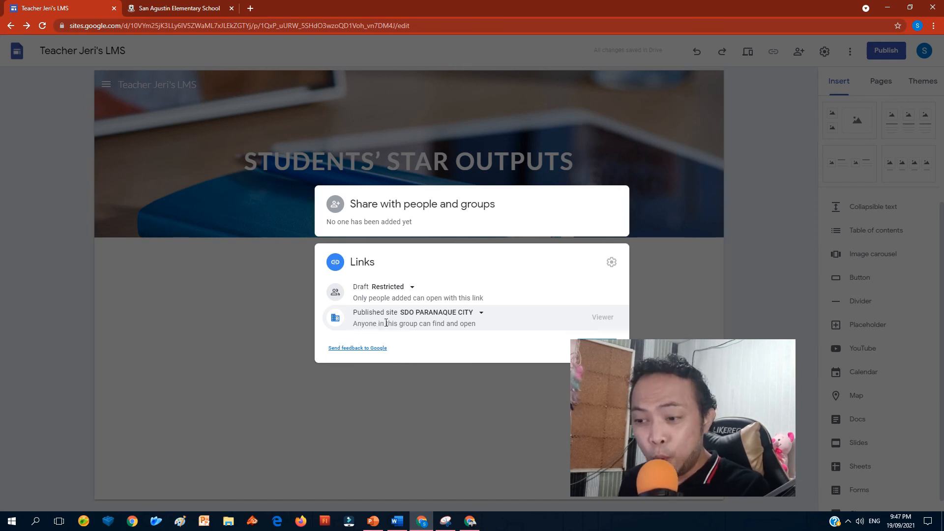
pyautogui.click(482, 314)
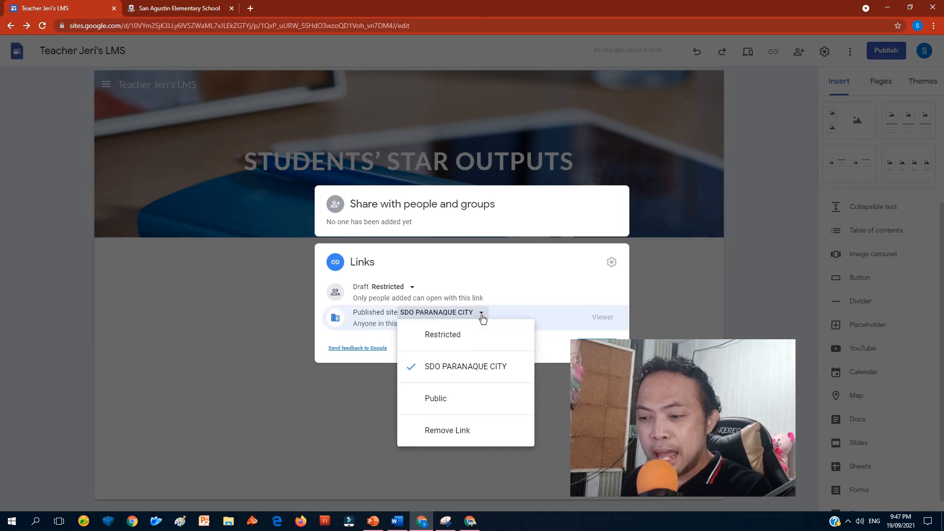
pyautogui.click(449, 397)
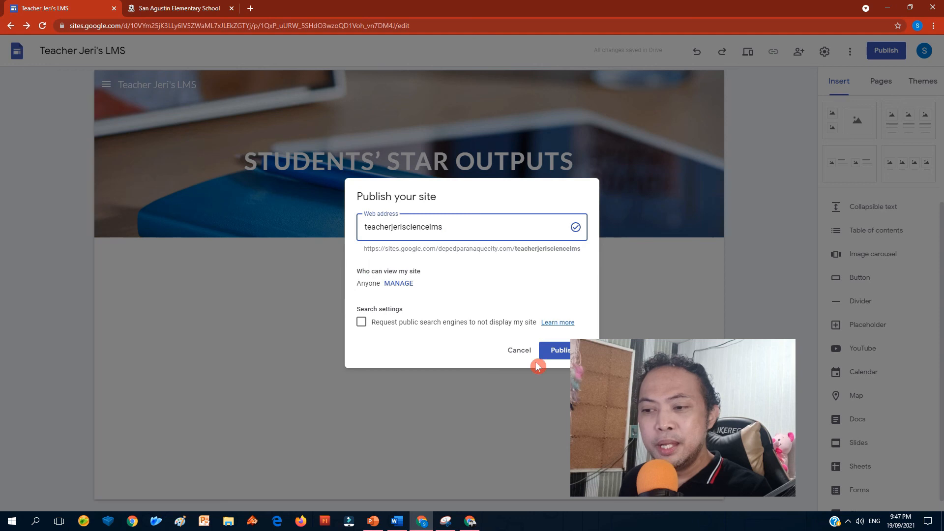
pyautogui.click(560, 351)
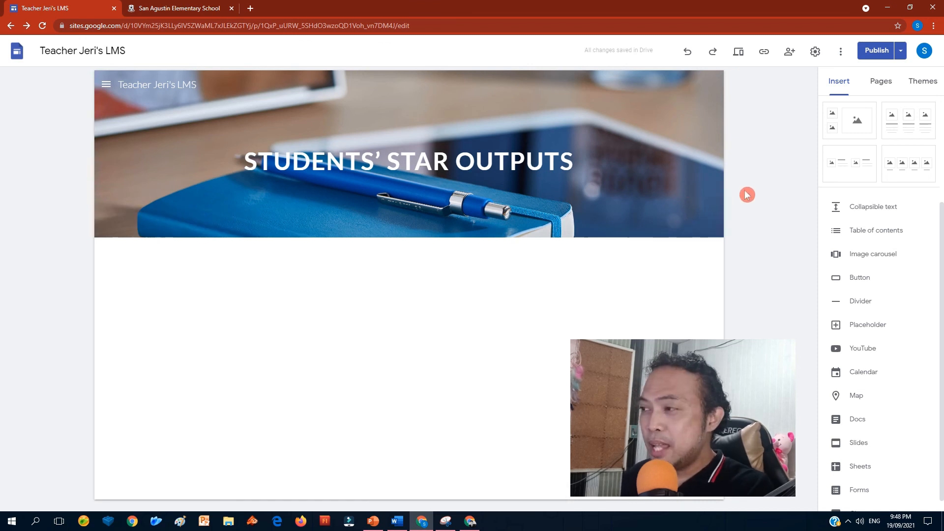
# View the published site and open its Home page
pyautogui.click(901, 52)
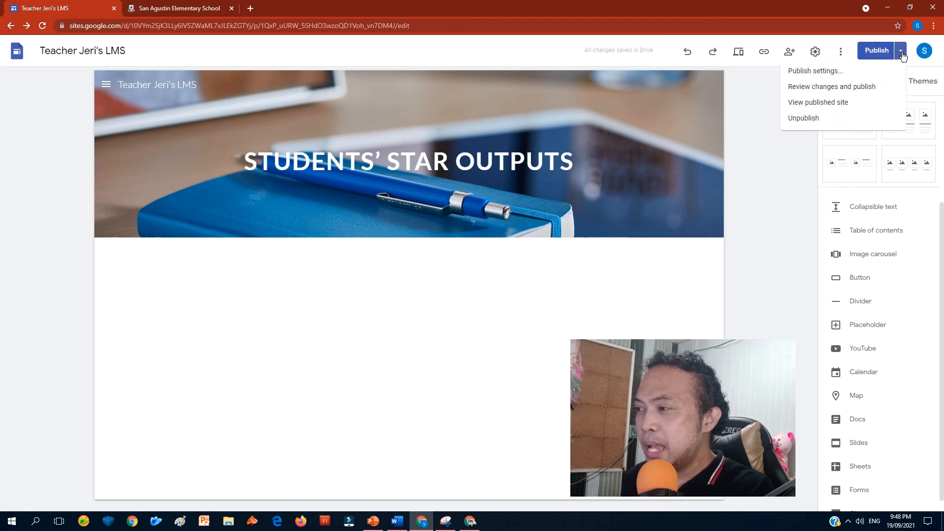
pyautogui.click(901, 53)
pyautogui.click(901, 53)
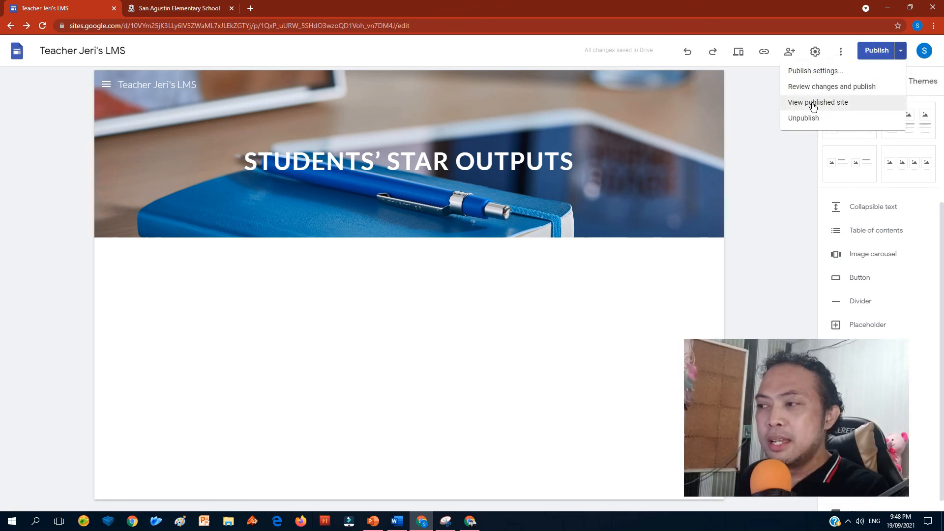
pyautogui.click(783, 104)
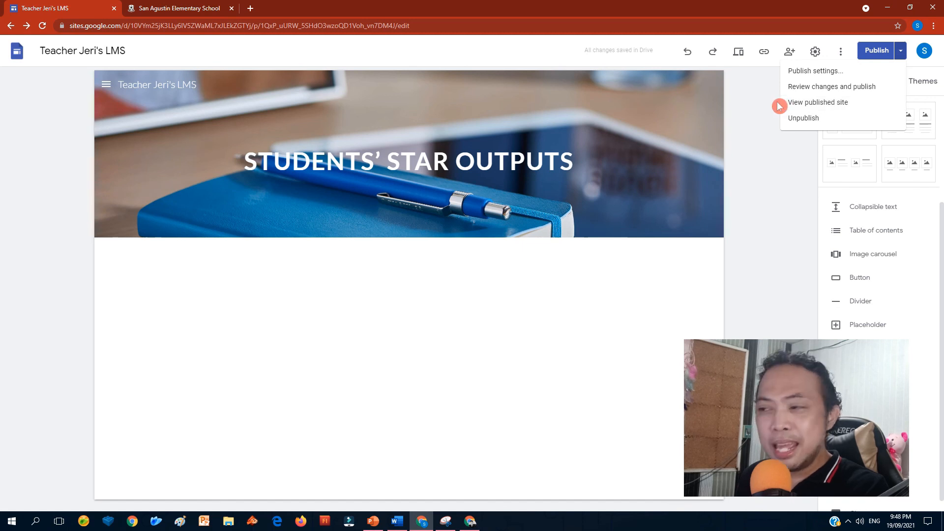
pyautogui.click(803, 103)
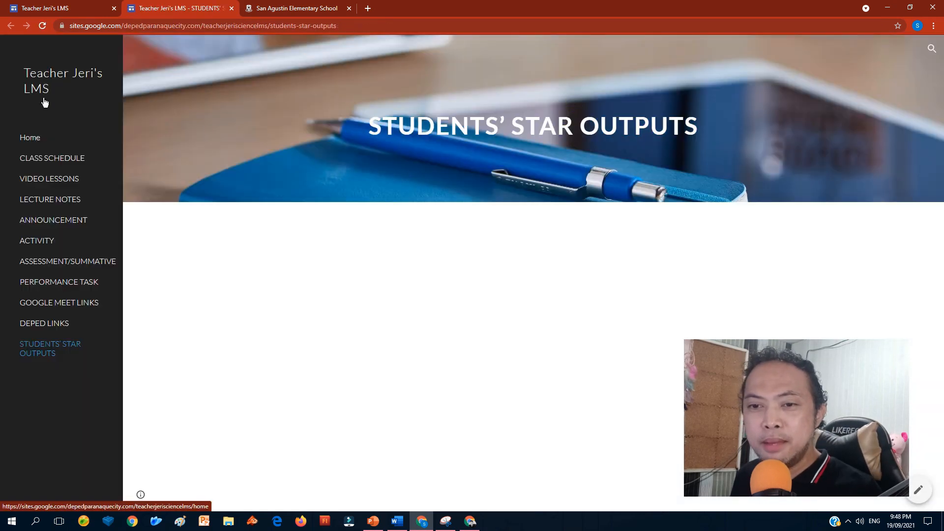
pyautogui.click(39, 138)
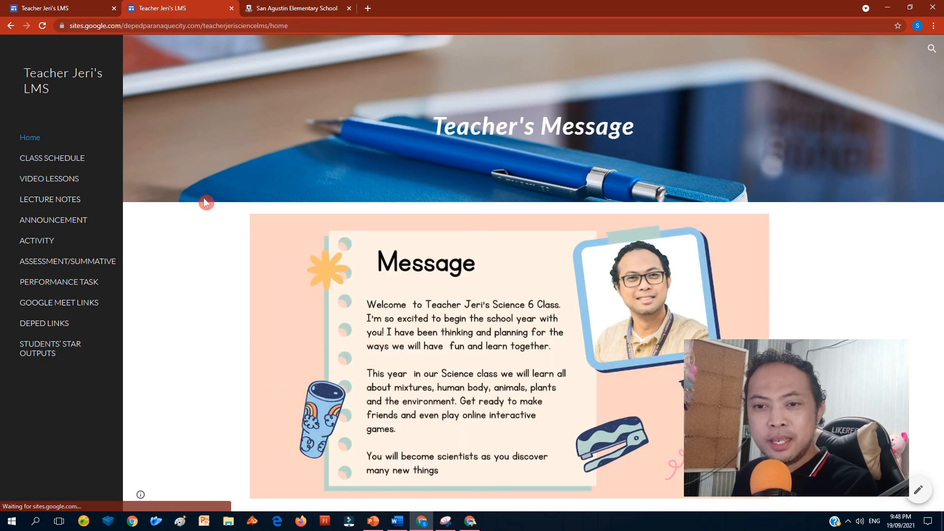
# Review the published site's CLASS SCHEDULE, VIDEO LESSONS, ANNOUNCEMENT and PERFORMANCE TASK pages
pyautogui.click(48, 162)
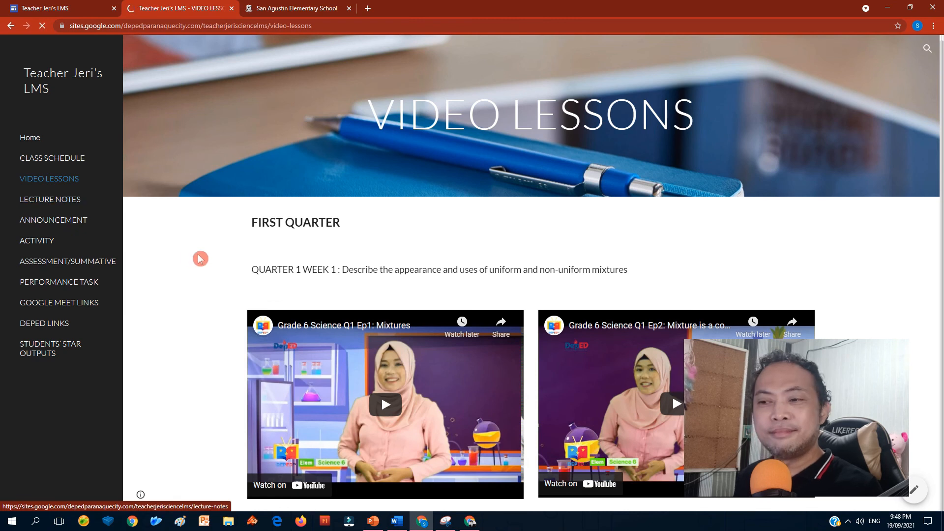
pyautogui.click(68, 222)
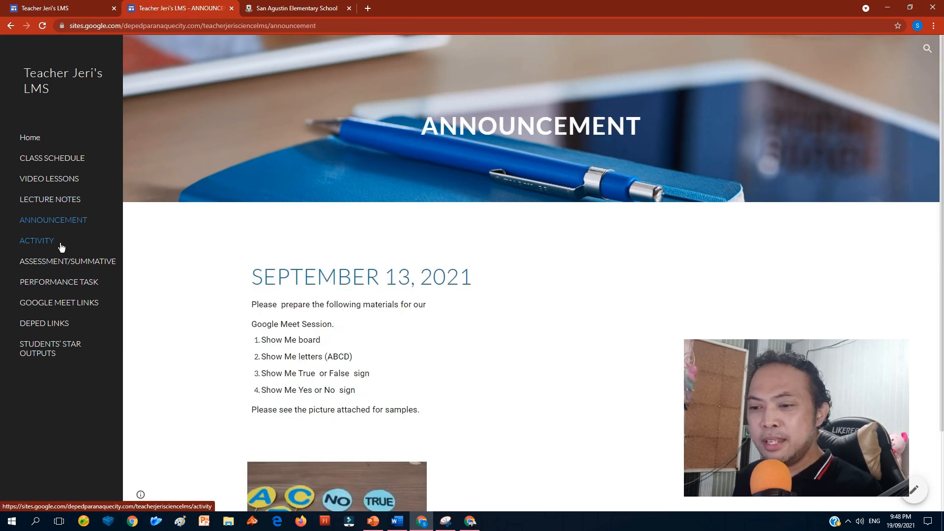
pyautogui.click(79, 283)
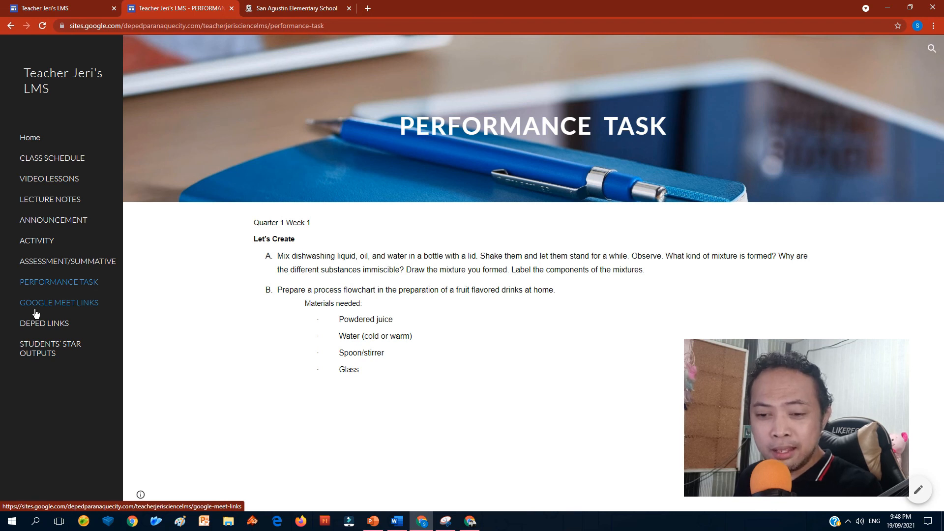
# Test the Grade 6 - Aguinaldo class link on the GOOGLE MEET LINKS page, and close the opened meeting page
pyautogui.click(57, 309)
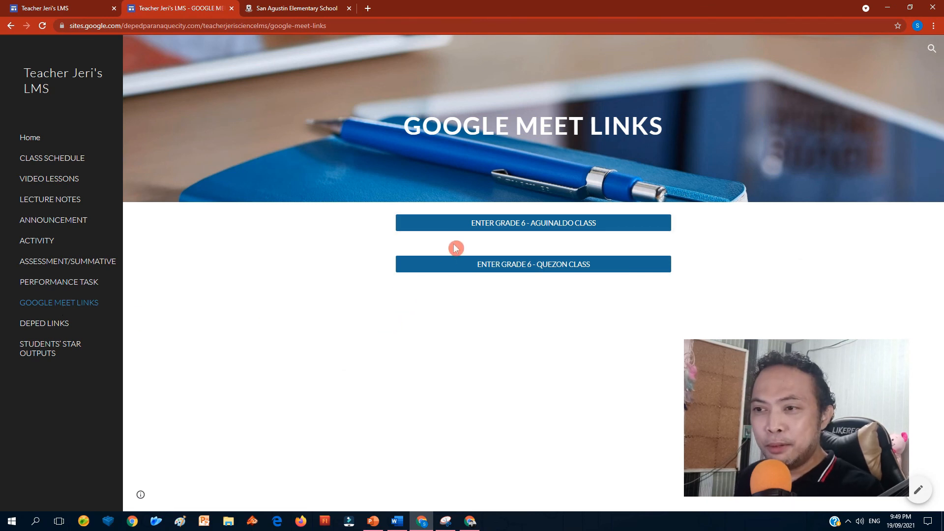
pyautogui.click(460, 230)
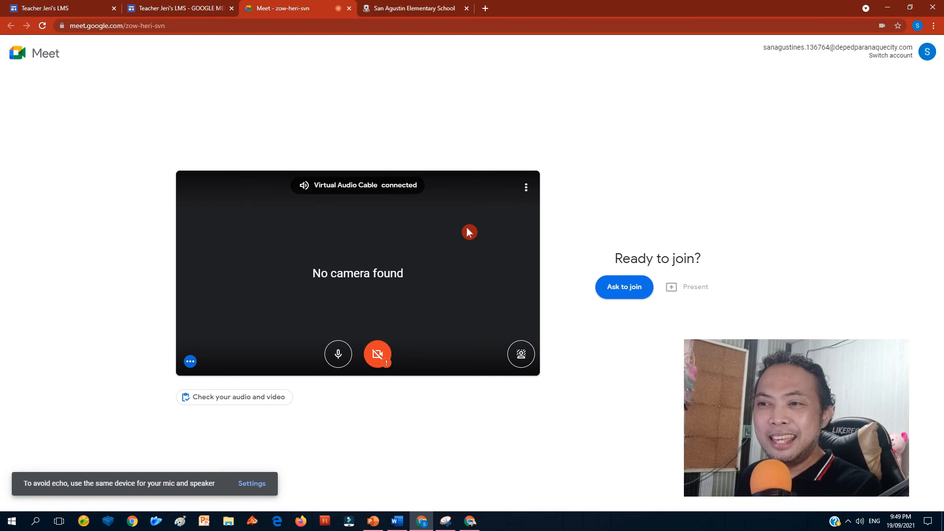
pyautogui.click(349, 8)
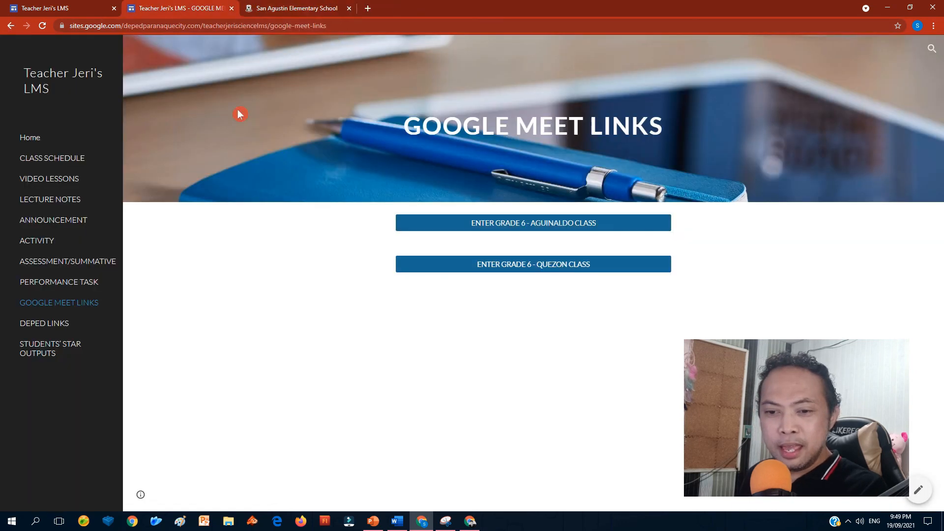
# Test the SCHOOL WEBSITE link on the DEPED LINKS page, and close the opened school website
pyautogui.click(67, 325)
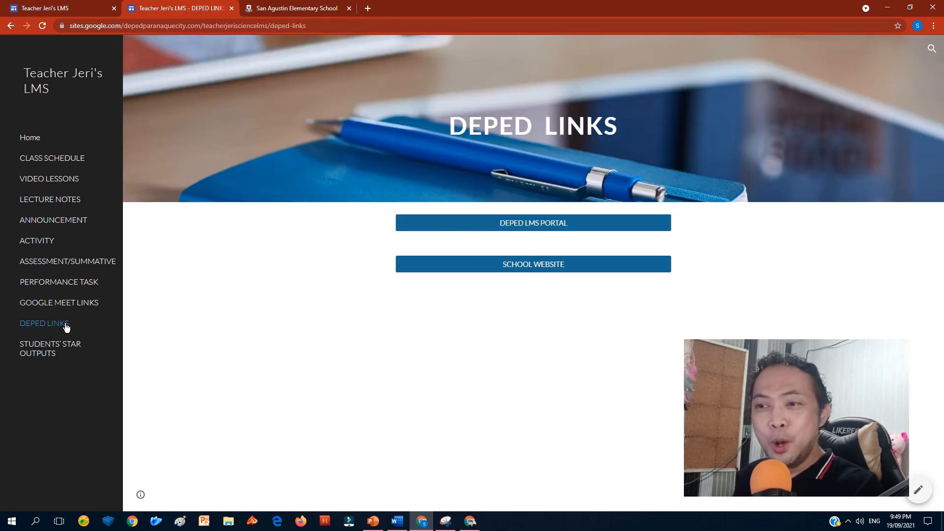
pyautogui.click(471, 265)
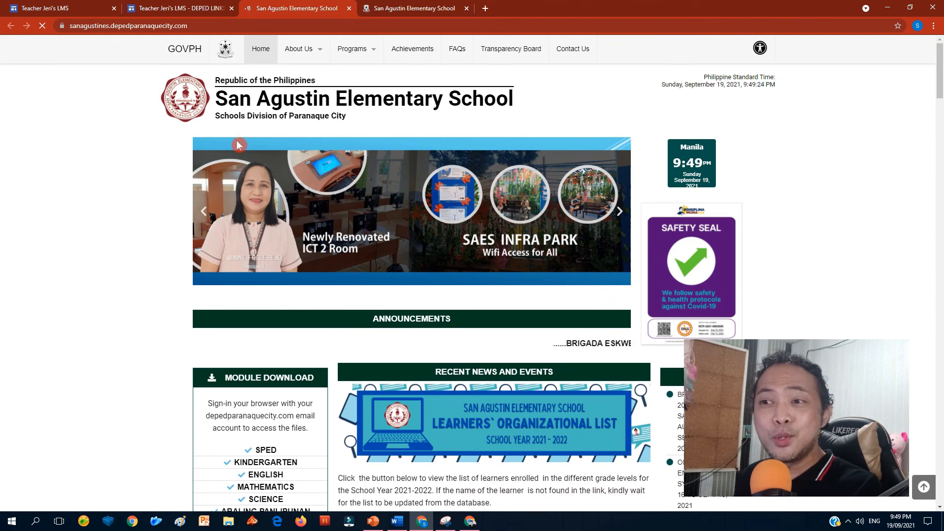
pyautogui.click(349, 9)
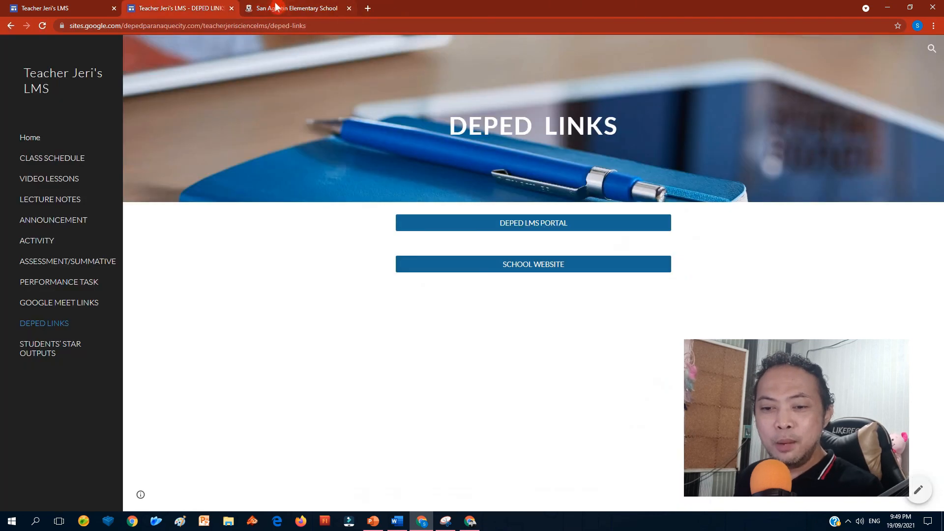
# View the published STUDENTS' STAR OUTPUTS page and return to the Home page
pyautogui.click(48, 348)
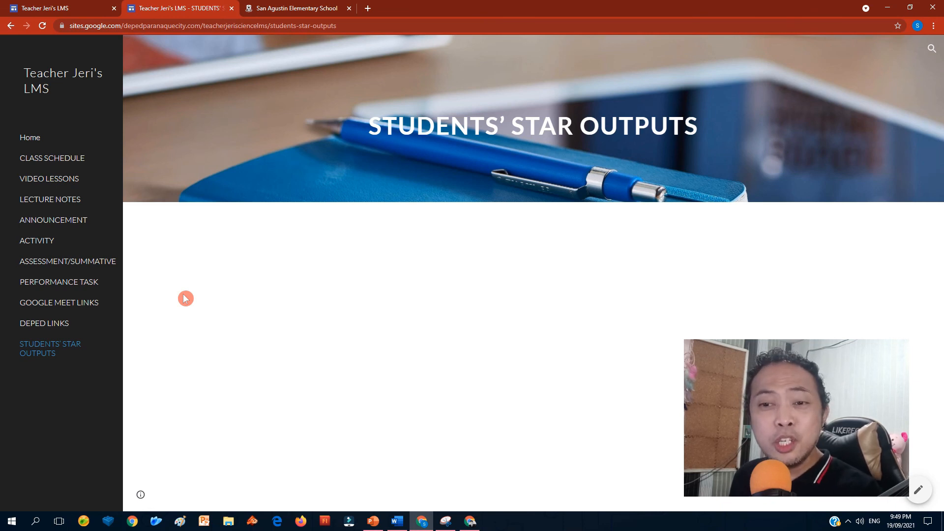
pyautogui.click(38, 141)
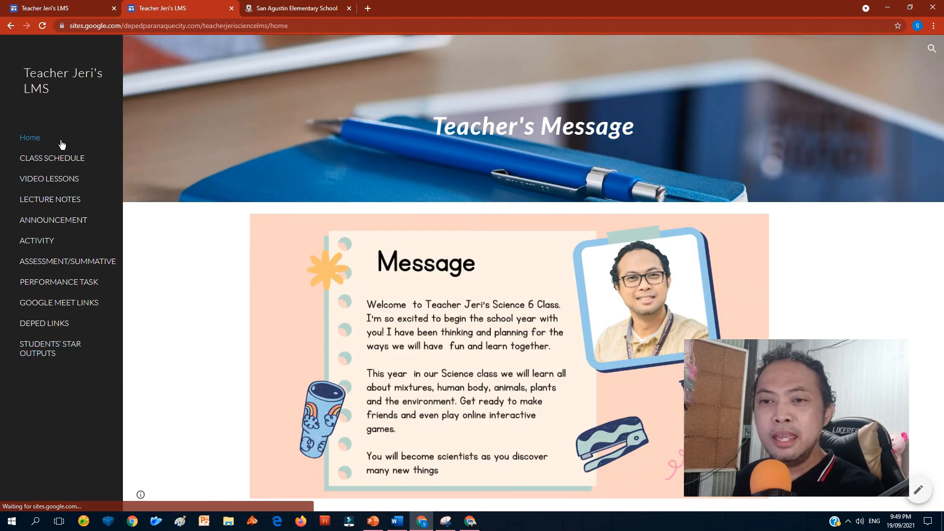